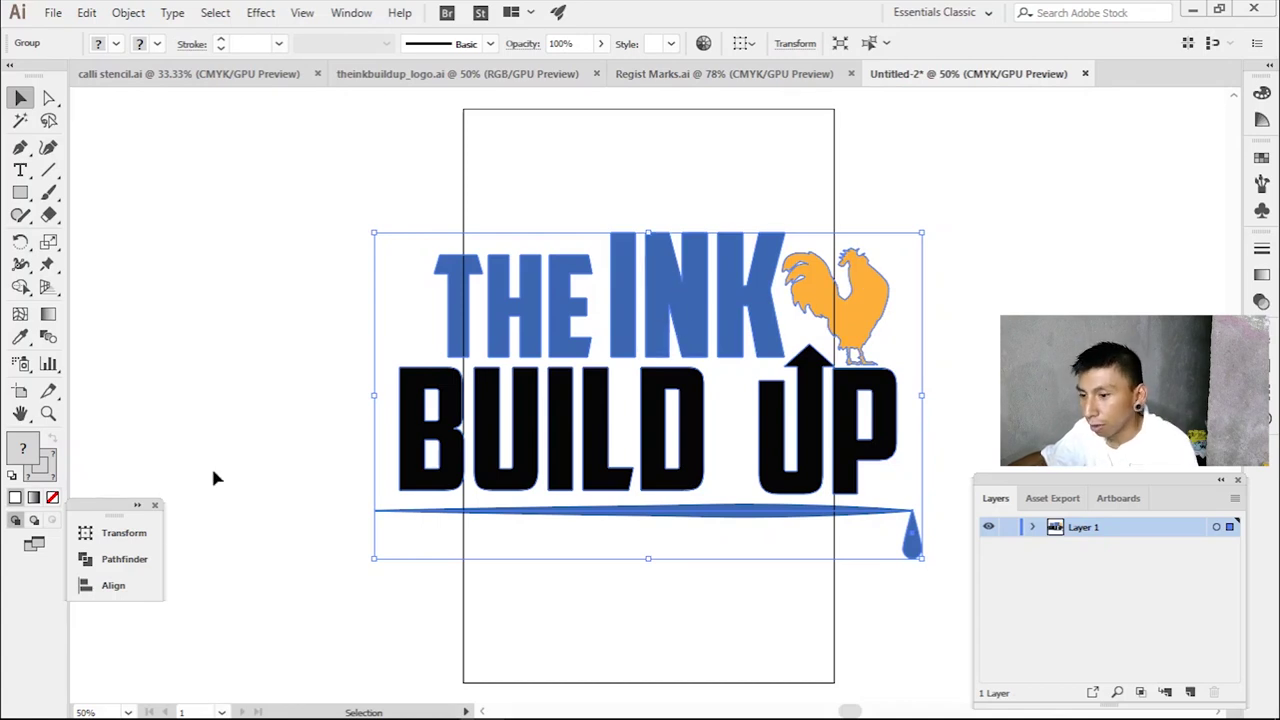
# - Scale the logo group proportionally to a width of 11.5 in
pyautogui.click(150, 537)
pyautogui.doubleClick(316, 467)
pyautogui.write('11')
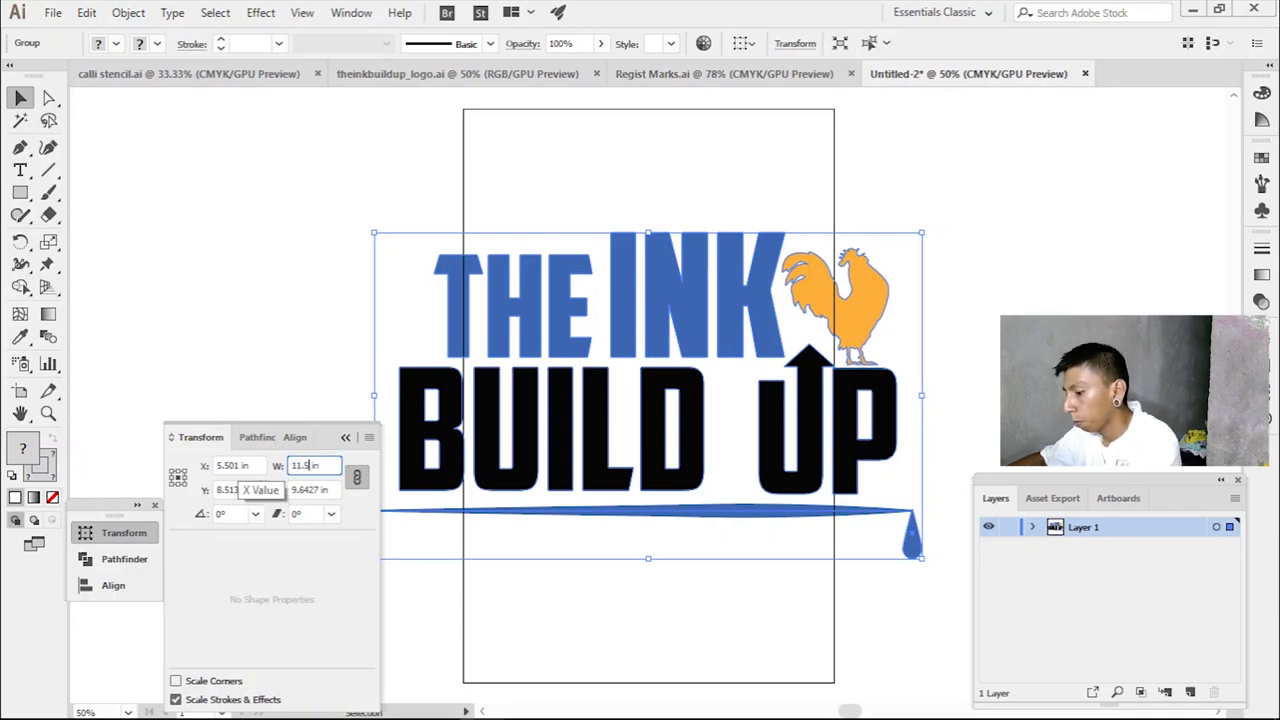
pyautogui.write('.5')
pyautogui.press('Return')
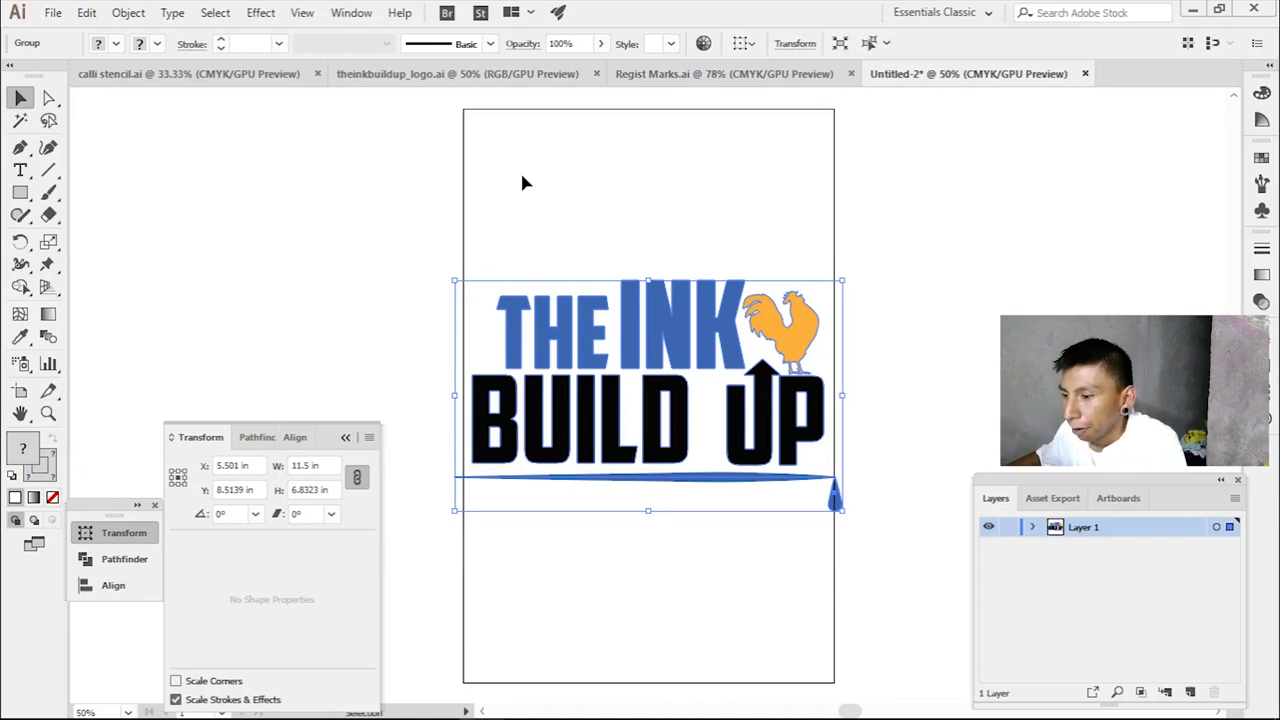
# - Copy the registration marks from Regist Marks.ai and paste them into the Untitled-2 logo document
pyautogui.click(700, 74)
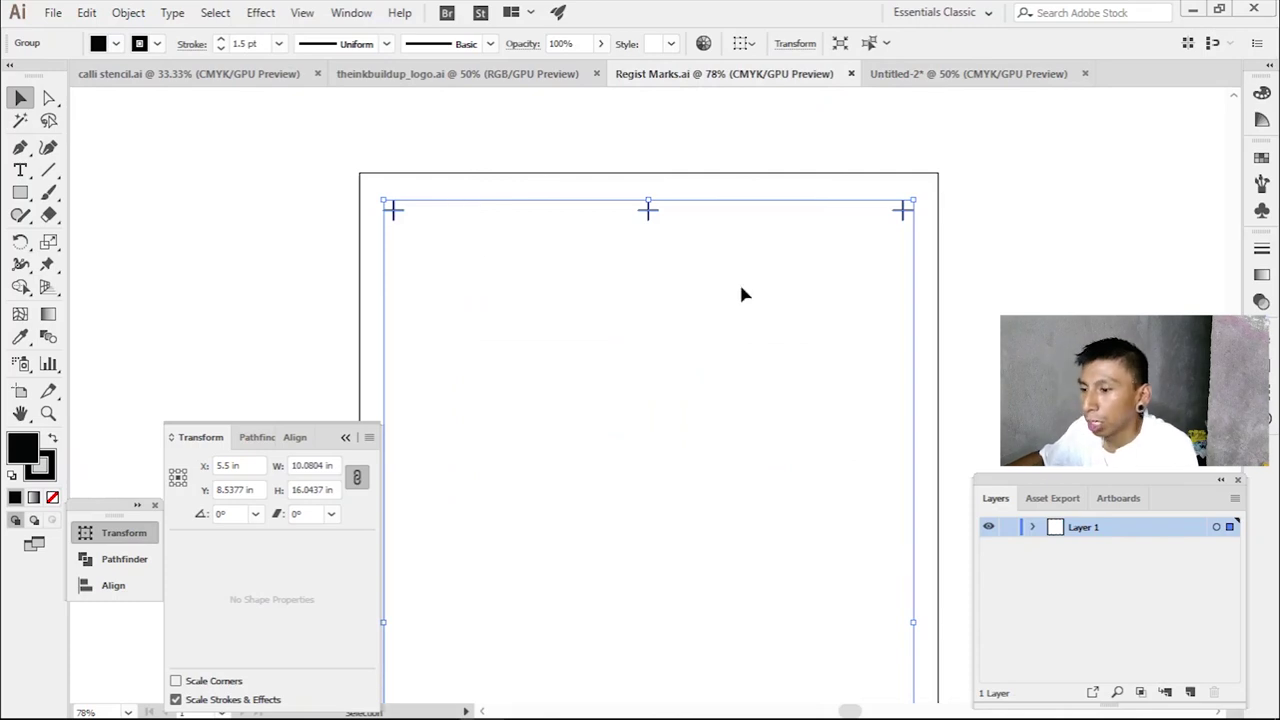
pyautogui.click(88, 13)
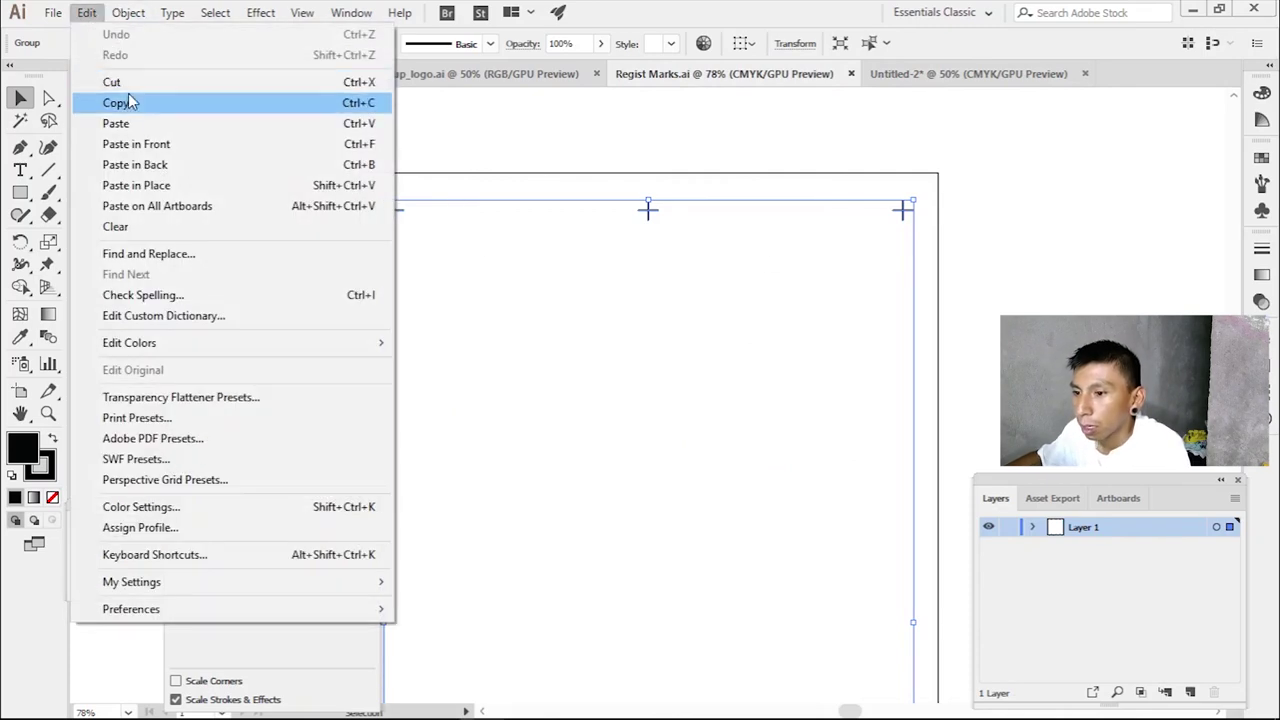
pyautogui.click(129, 103)
pyautogui.click(895, 80)
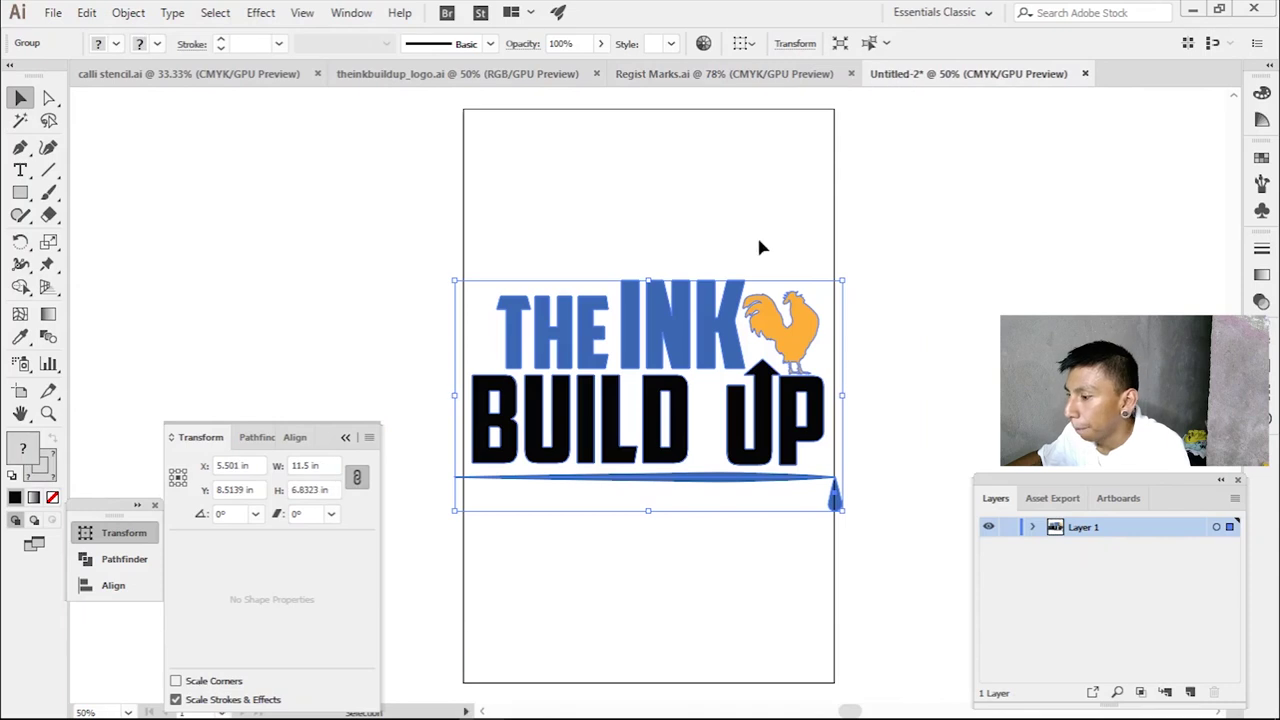
pyautogui.click(87, 13)
pyautogui.click(137, 125)
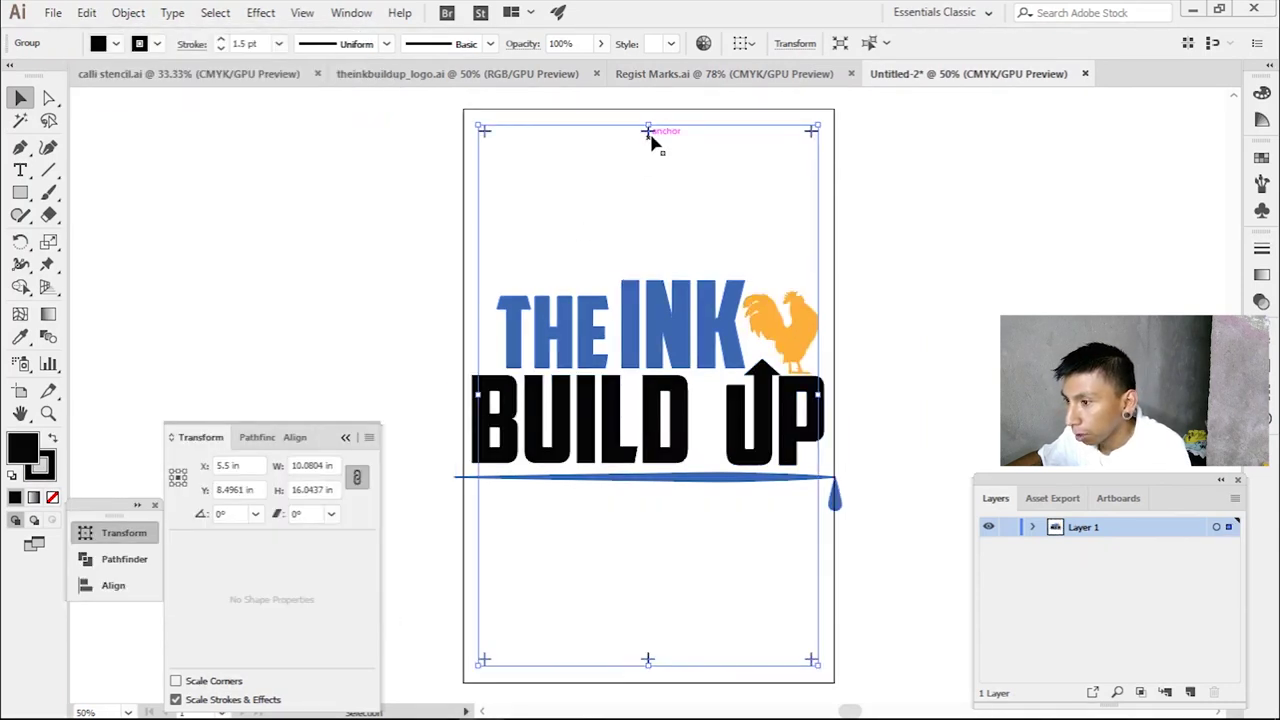
# - Isolate the registration mark group and move its upper row just above the logo and its lower row just below it
pyautogui.doubleClick(650, 138)
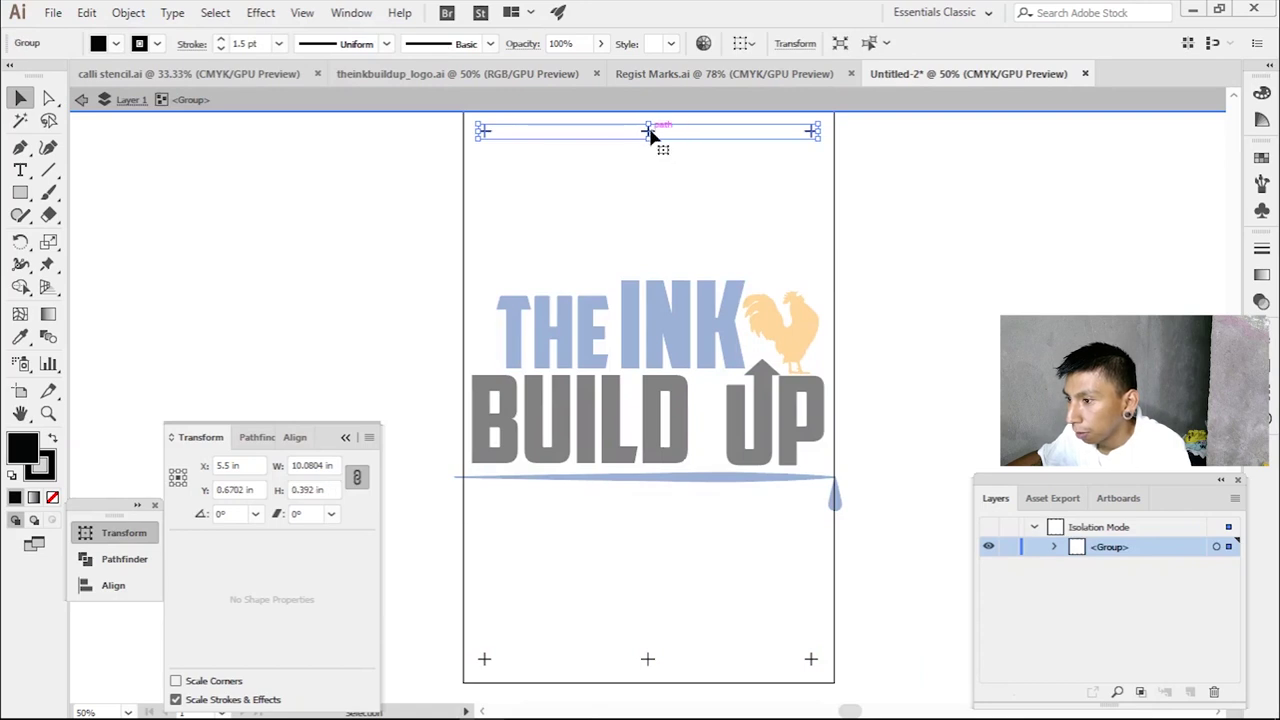
pyautogui.moveTo(650, 135); pyautogui.dragTo(651, 257)
pyautogui.click(700, 600)
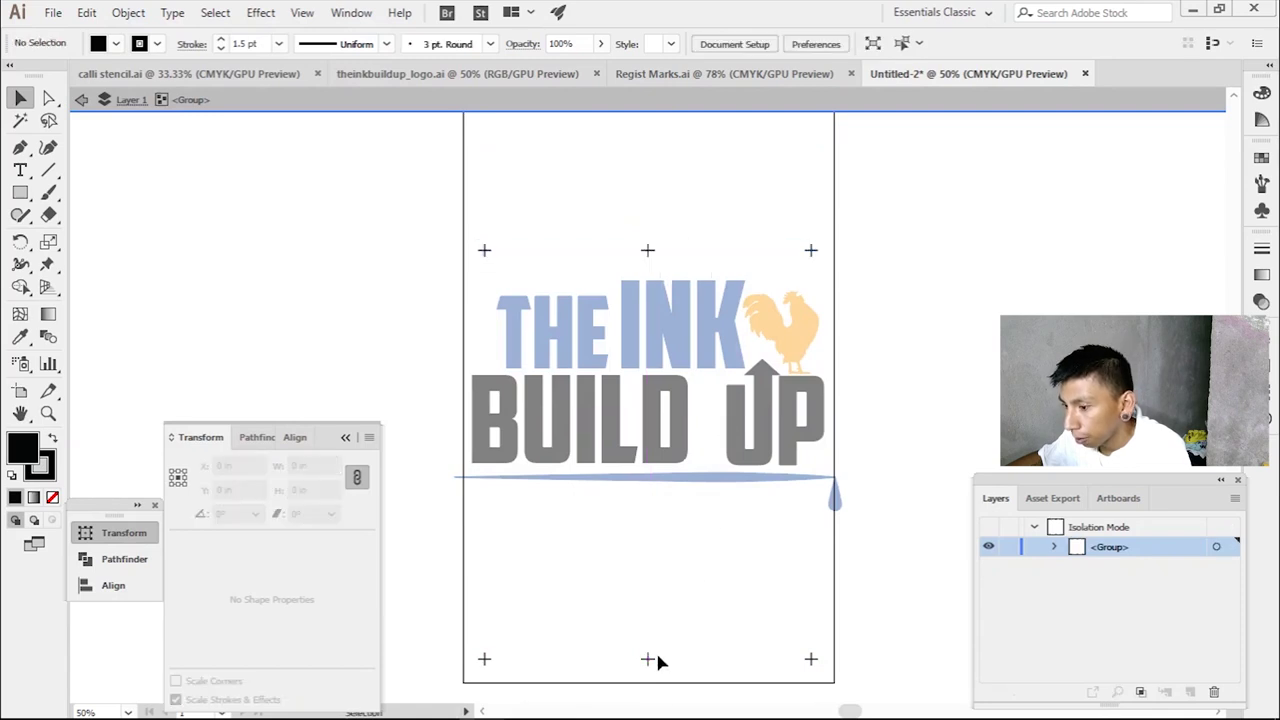
pyautogui.click(648, 659)
pyautogui.moveTo(650, 662); pyautogui.dragTo(645, 528)
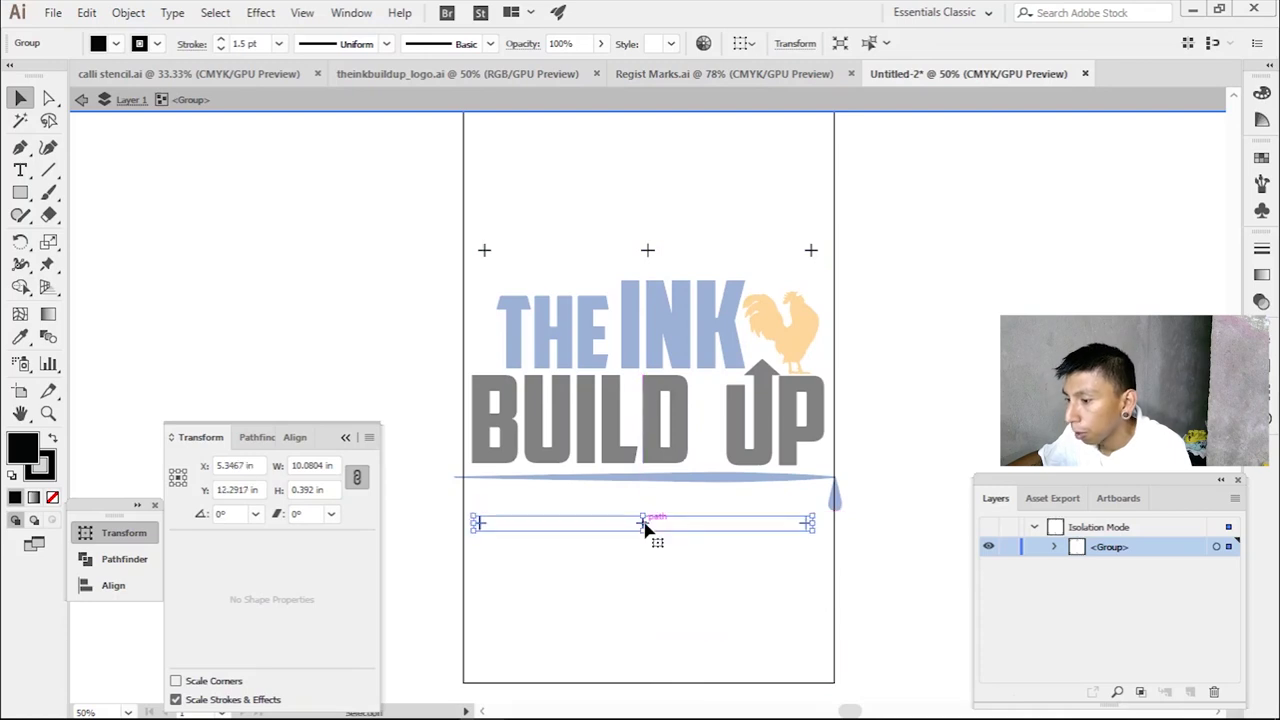
# - Centre the lower row of registration marks horizontally on the artboard and exit the group's isolation mode
pyautogui.click(745, 43)
pyautogui.click(762, 106)
pyautogui.click(802, 43)
pyautogui.click(650, 250)
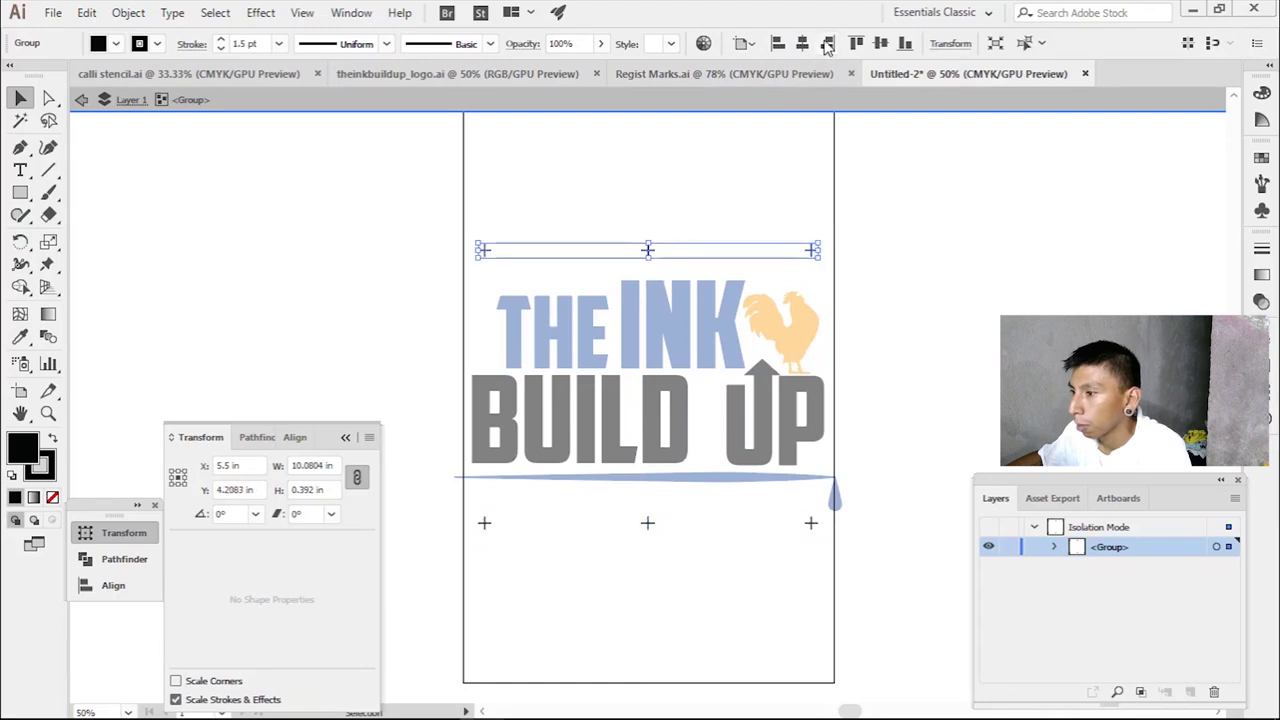
pyautogui.click(686, 143)
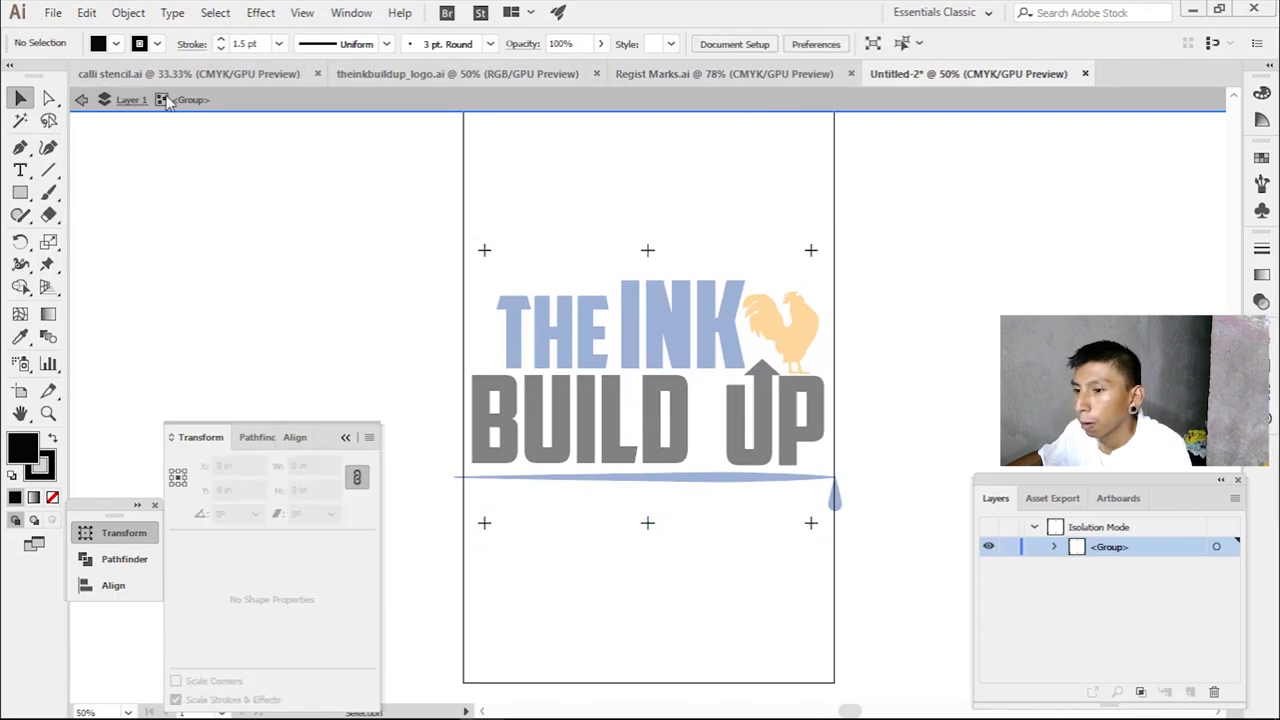
pyautogui.click(81, 99)
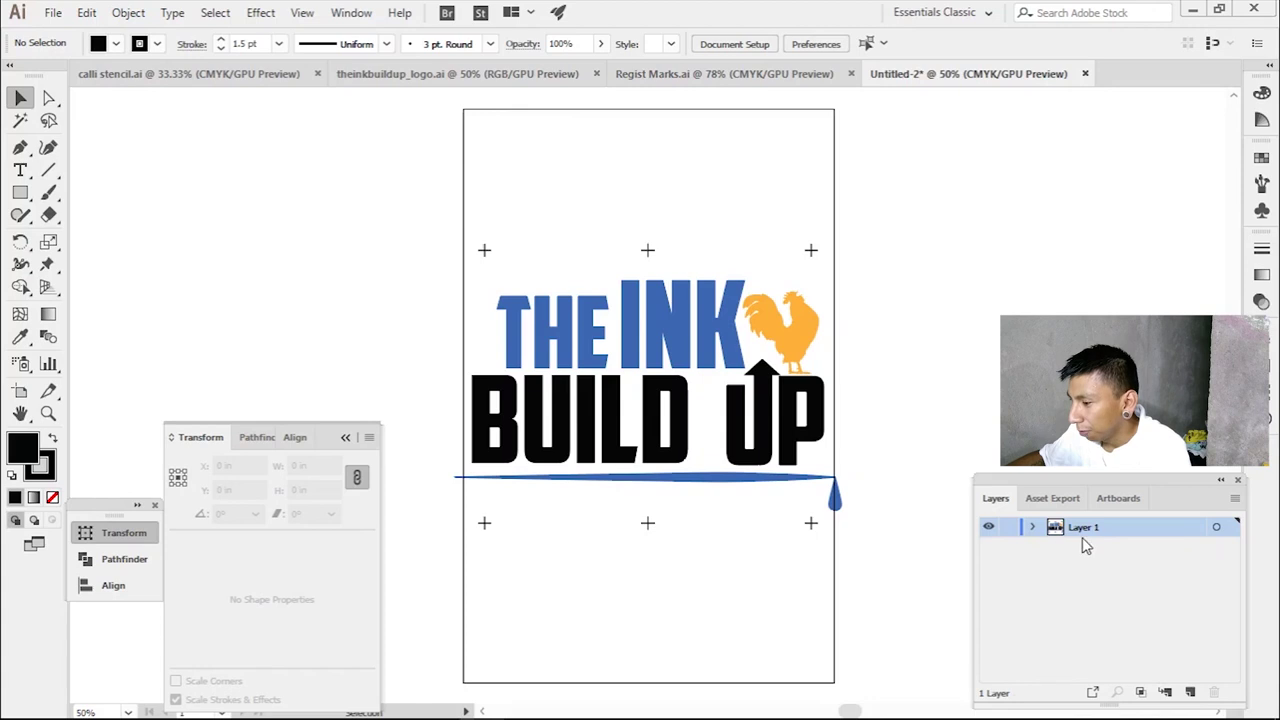
# - Duplicate Layer 1 and its copy to make three identical layers of the logo with registration marks
pyautogui.click(1236, 499)
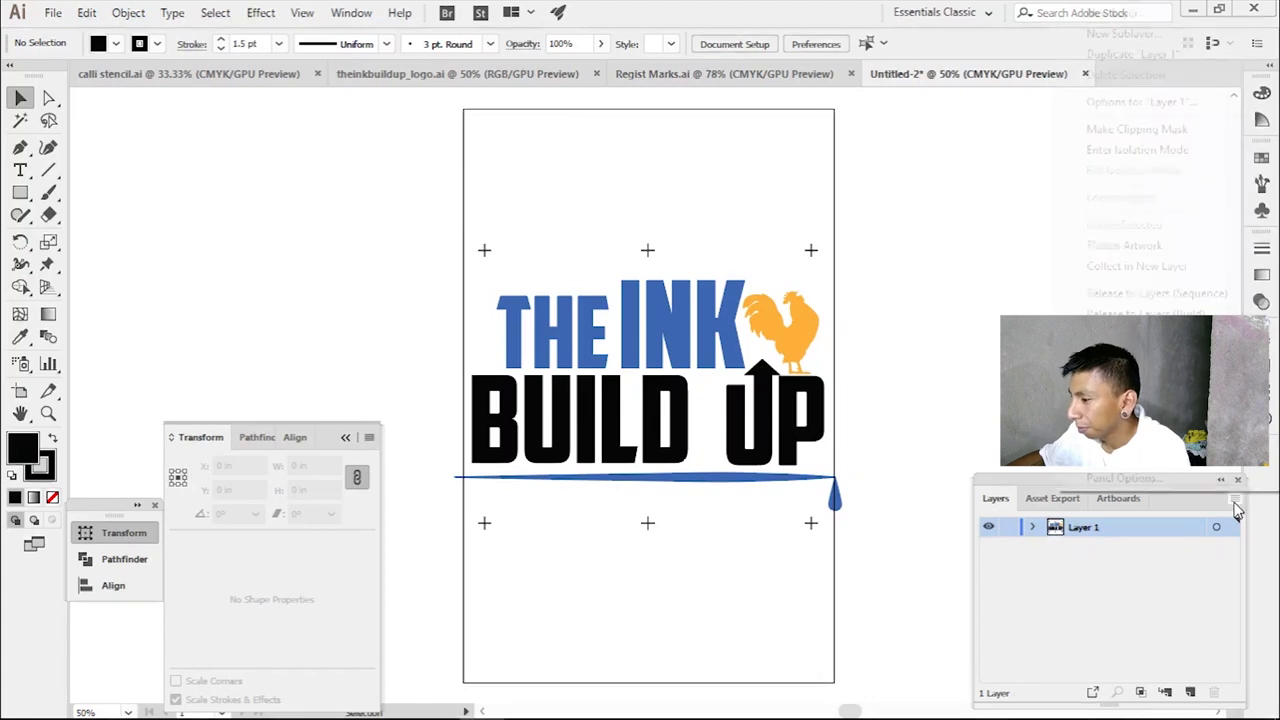
pyautogui.click(1135, 55)
pyautogui.click(1236, 499)
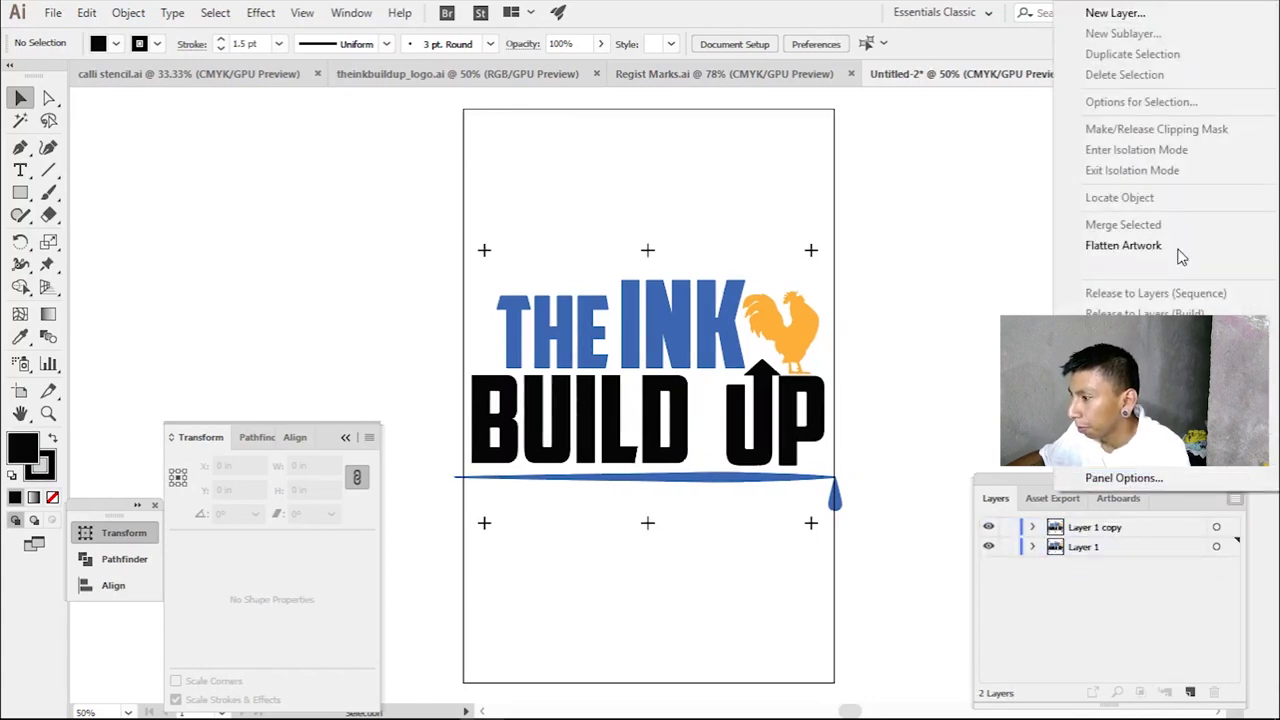
pyautogui.click(1143, 570)
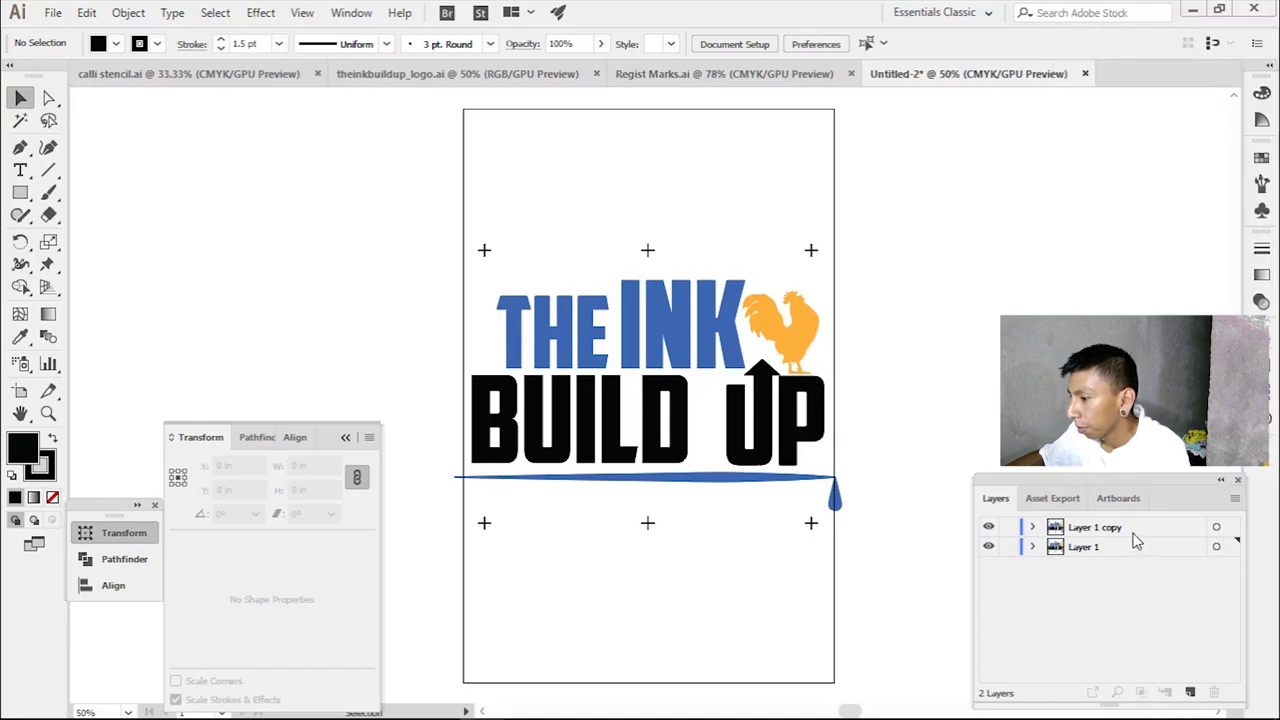
pyautogui.click(1136, 531)
pyautogui.click(1236, 499)
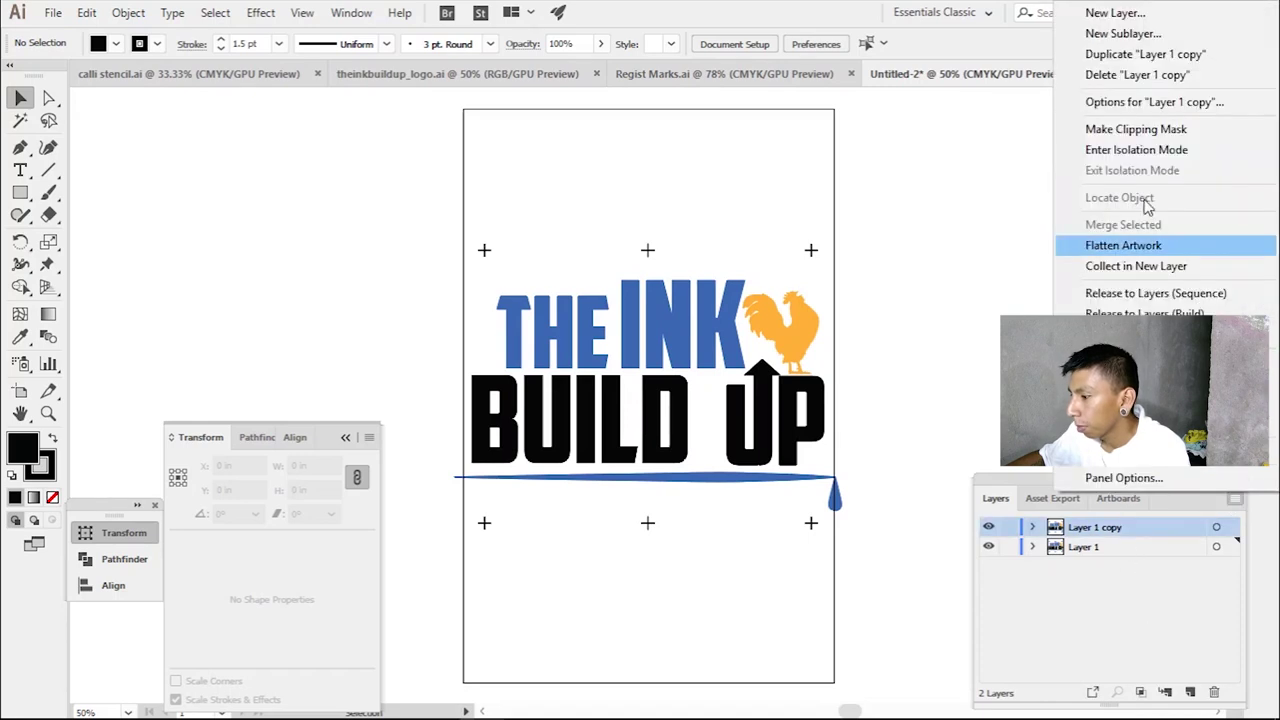
pyautogui.click(1136, 54)
# - Rename the original Layer 1 as "Blue"
pyautogui.doubleClick(1087, 568)
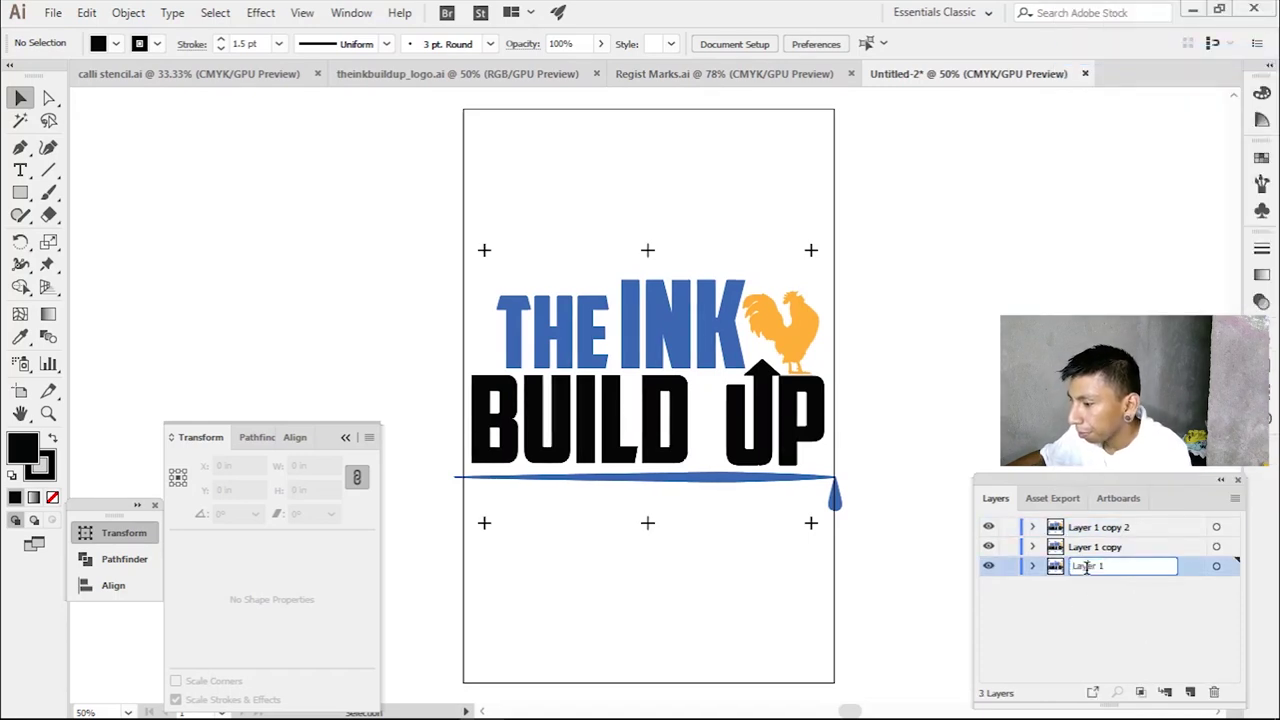
pyautogui.press('Return')
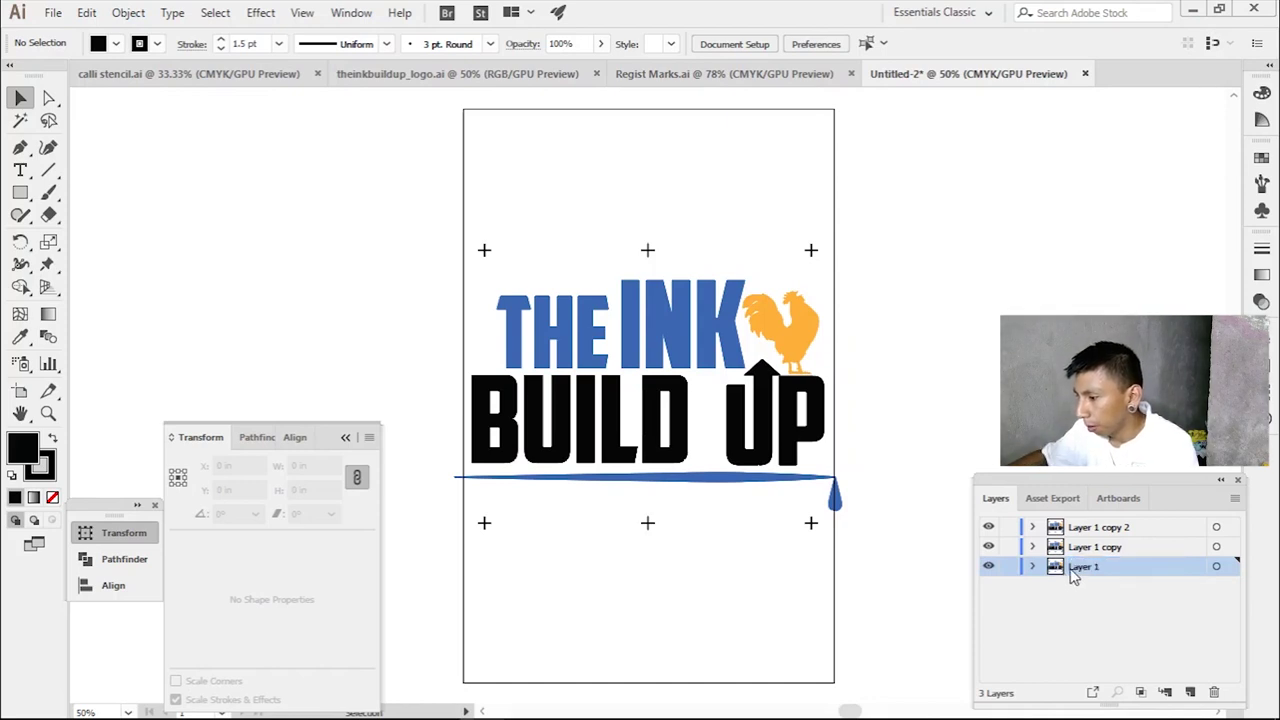
pyautogui.doubleClick(1080, 566)
pyautogui.write('B')
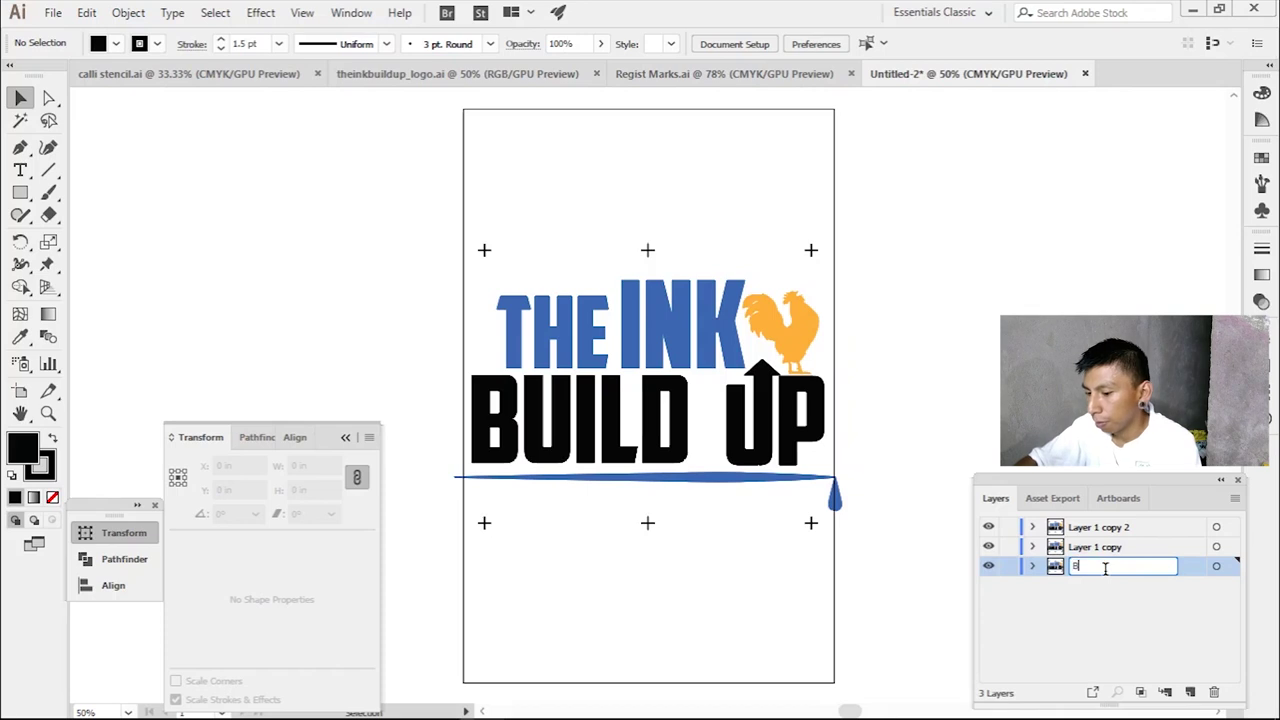
pyautogui.write('lue')
pyautogui.click(1133, 642)
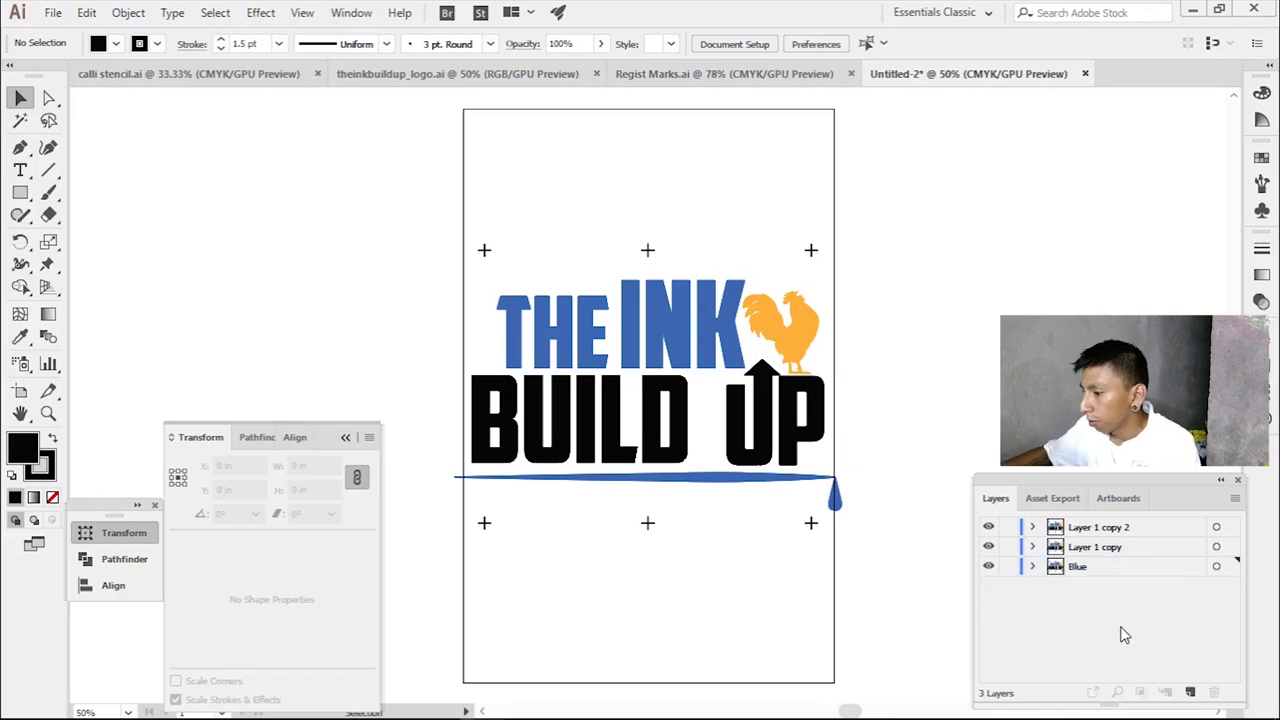
# - Rename Layer 1 copy as "Black" and Layer 1 copy 2 as "yellow"
pyautogui.doubleClick(1098, 547)
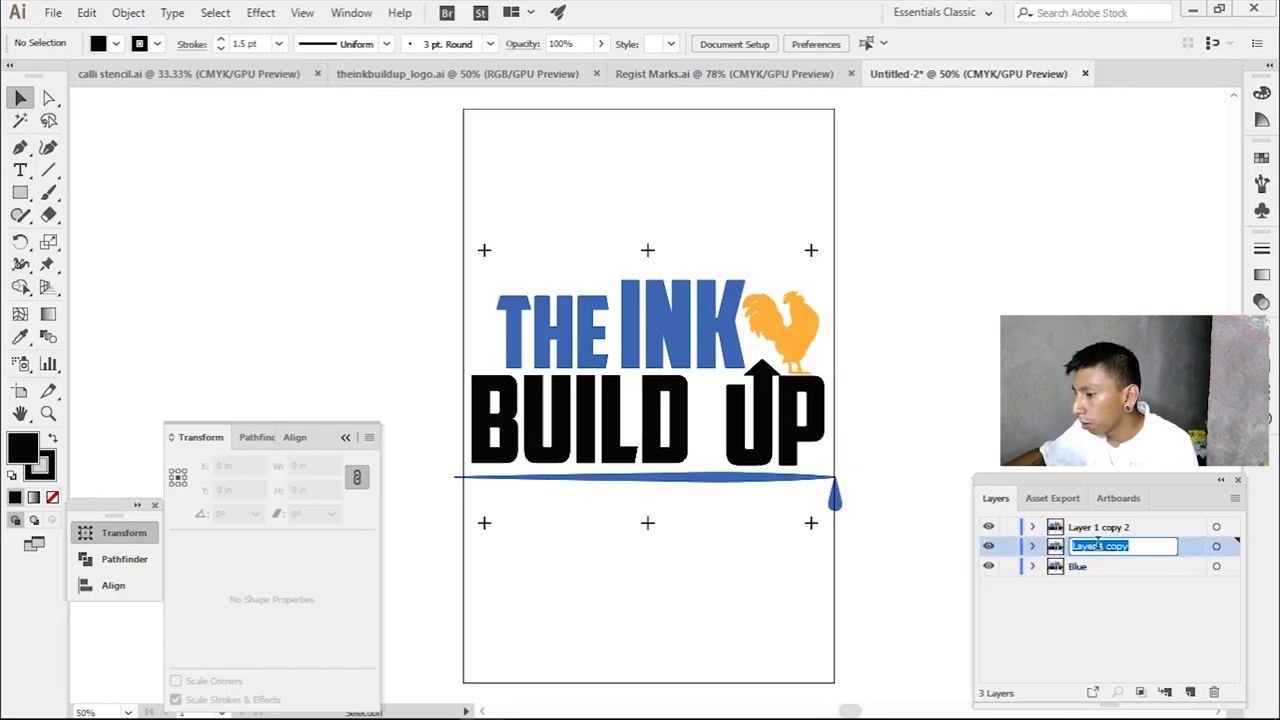
pyautogui.write('Black')
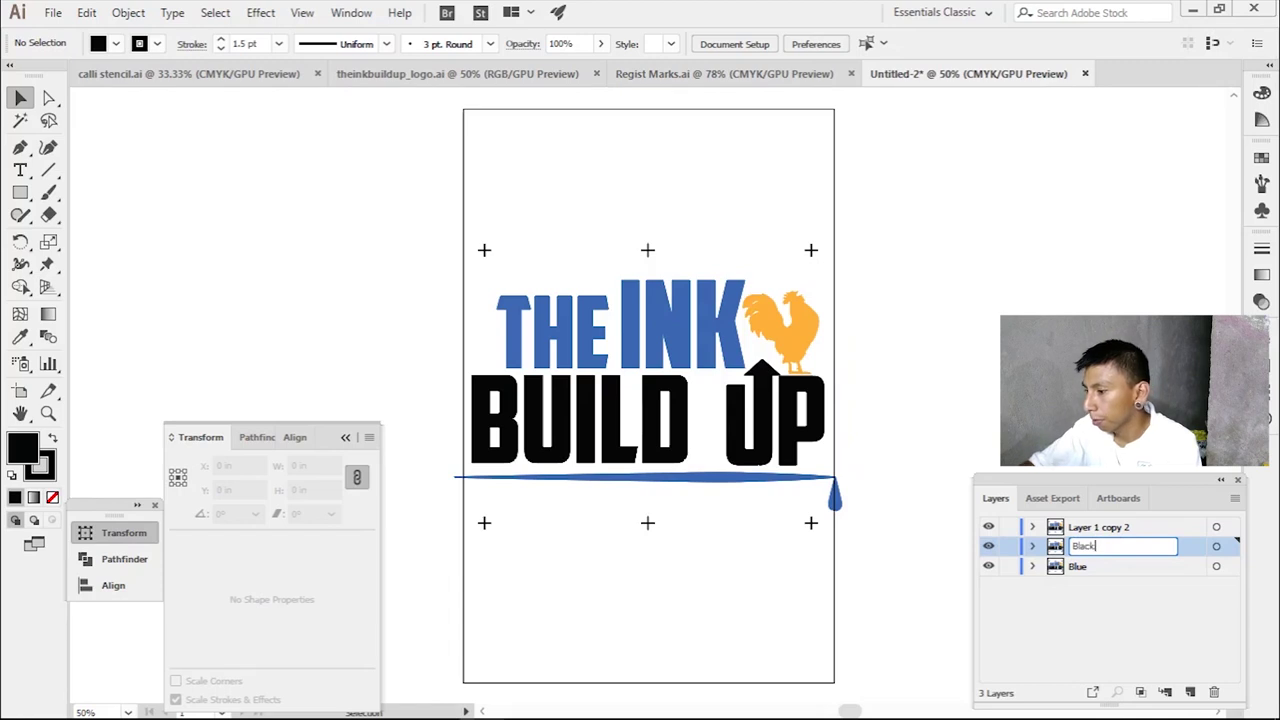
pyautogui.doubleClick(1121, 527)
pyautogui.moveTo(1143, 526); pyautogui.dragTo(1020, 527)
pyautogui.write('Ye')
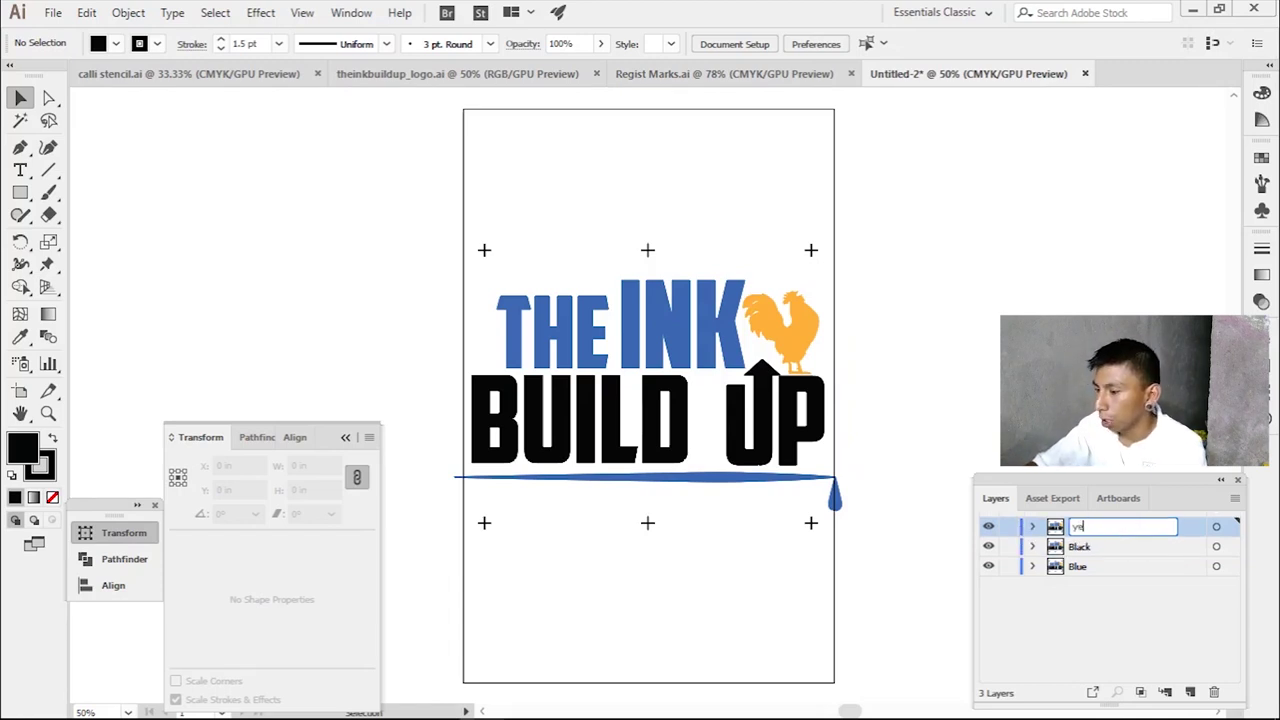
pyautogui.click(1050, 637)
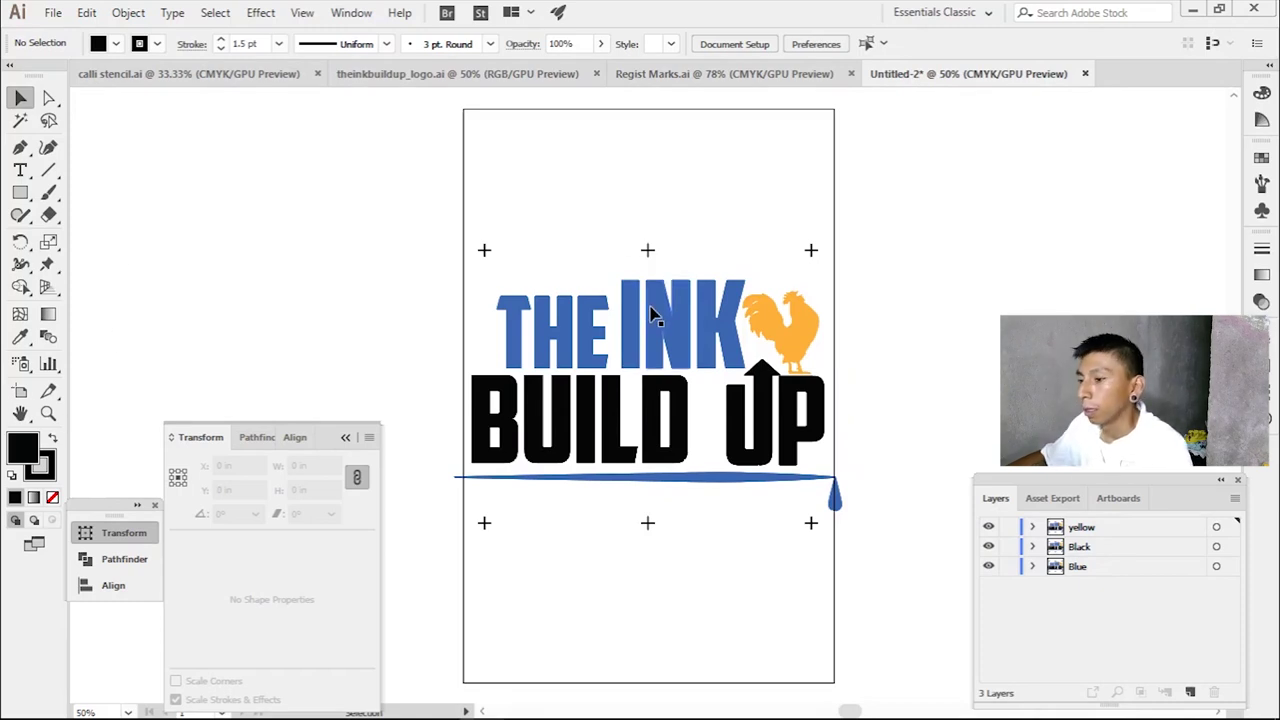
# - Delete the black lettering, underline and blue lettering groups from the yellow layer, keeping only the rooster and registration marks
pyautogui.click(1033, 527)
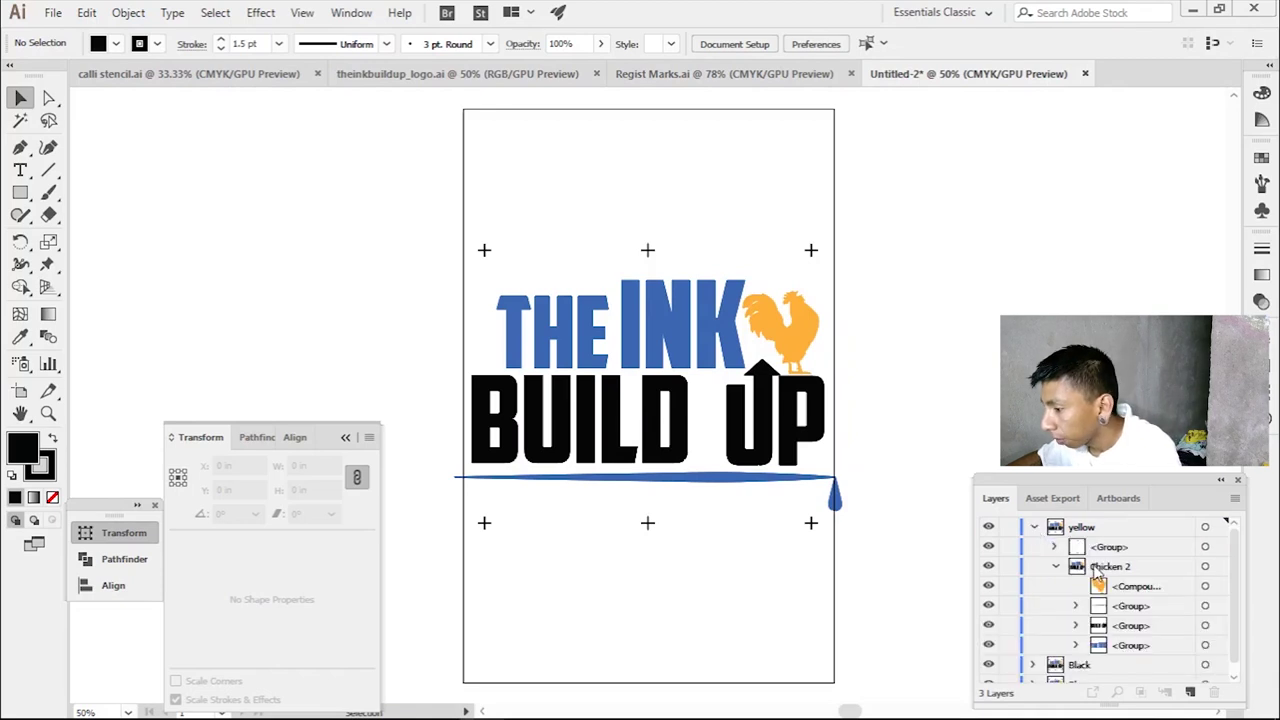
pyautogui.click(1208, 627)
pyautogui.hotkey('ctrl', 'z')
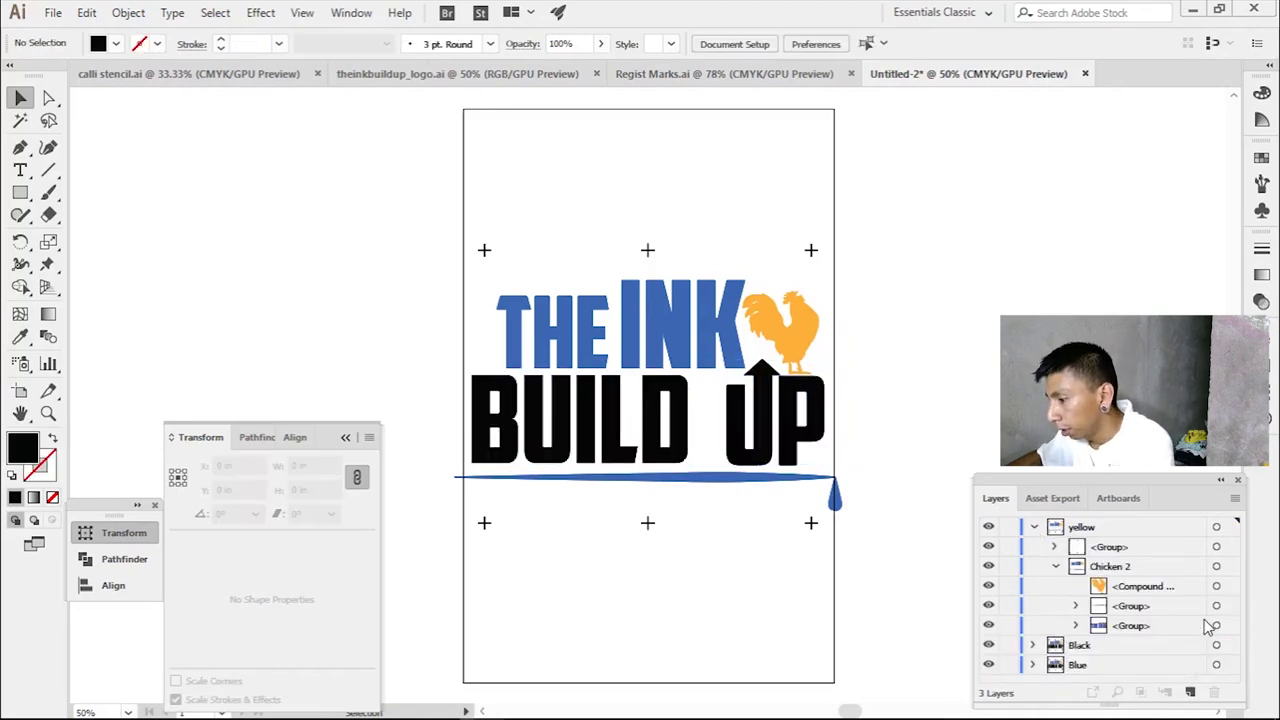
pyautogui.click(1217, 610)
pyautogui.hotkey('ctrl', 'z')
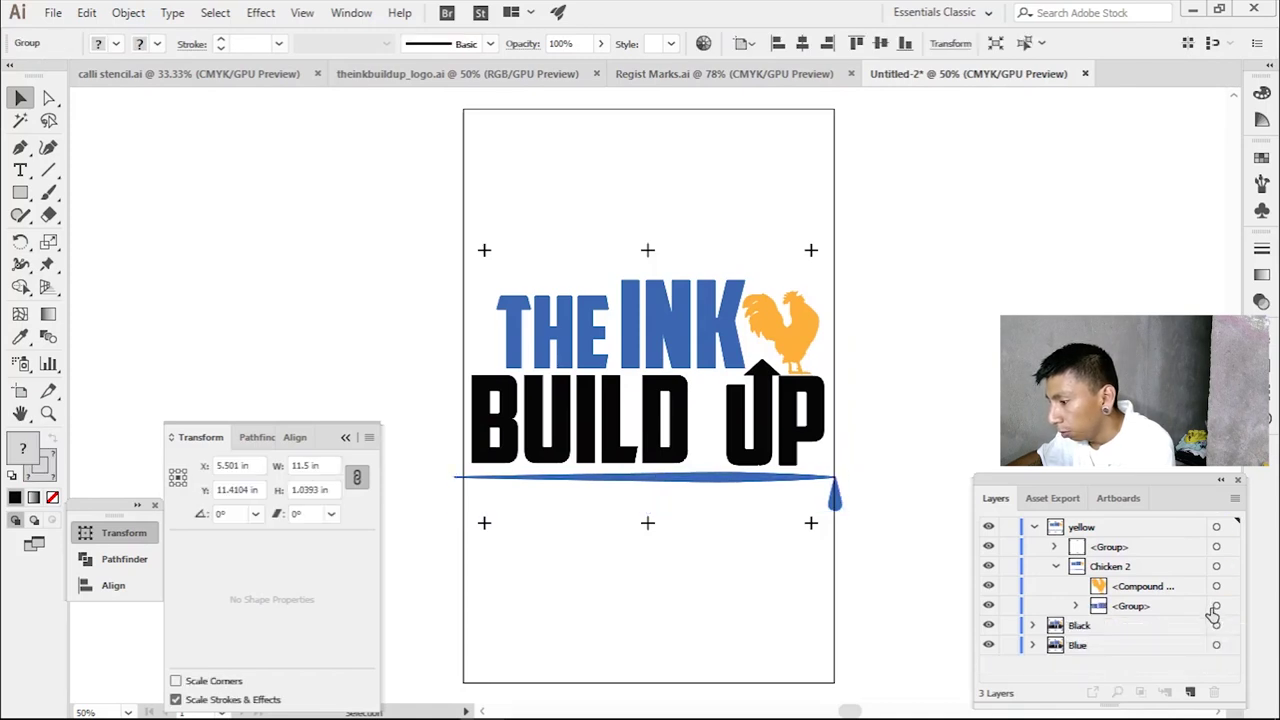
pyautogui.click(1217, 610)
pyautogui.hotkey('ctrl', 'z')
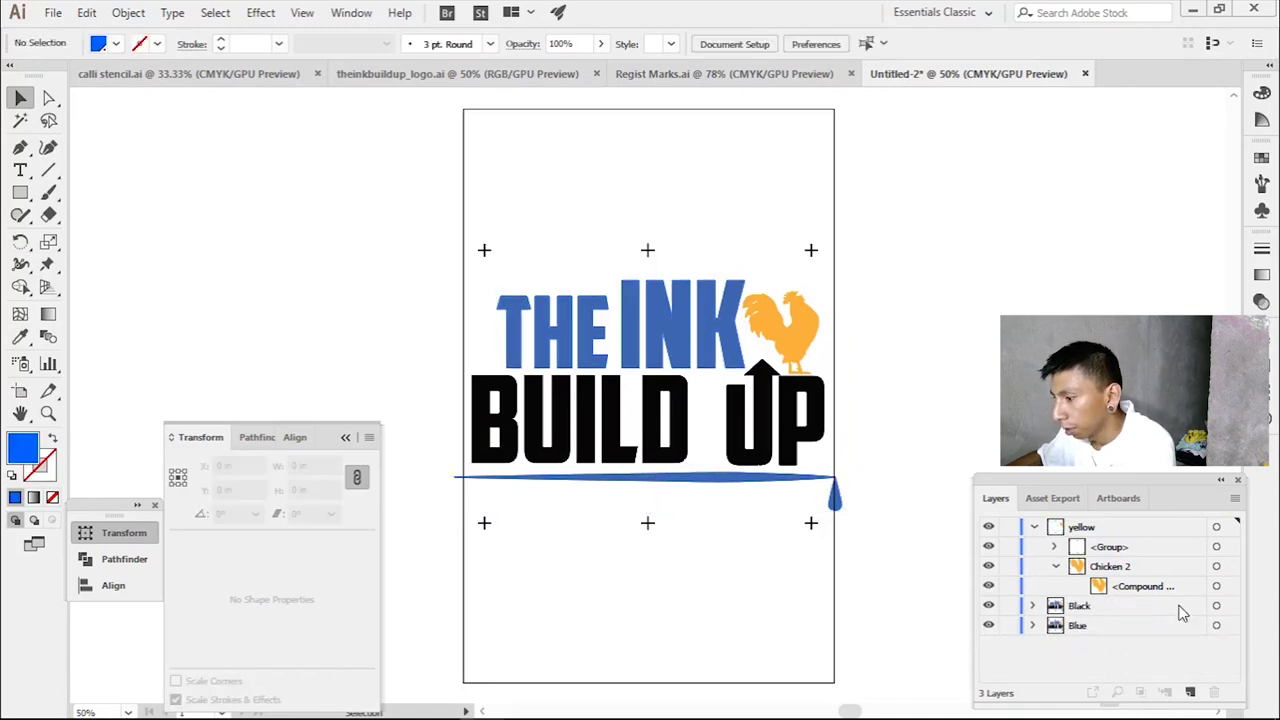
pyautogui.click(1035, 527)
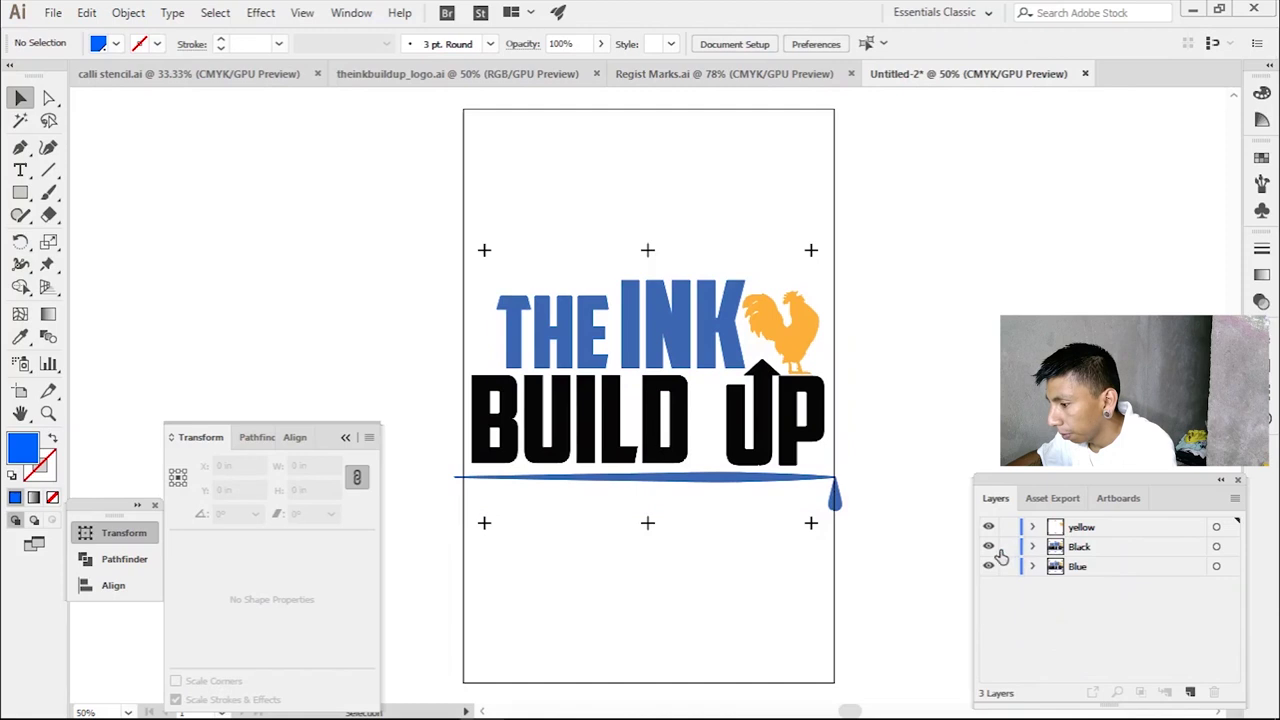
# - Hide the Black and Blue layers to isolate the yellow layer's rooster and registration marks
pyautogui.click(989, 547)
pyautogui.click(988, 566)
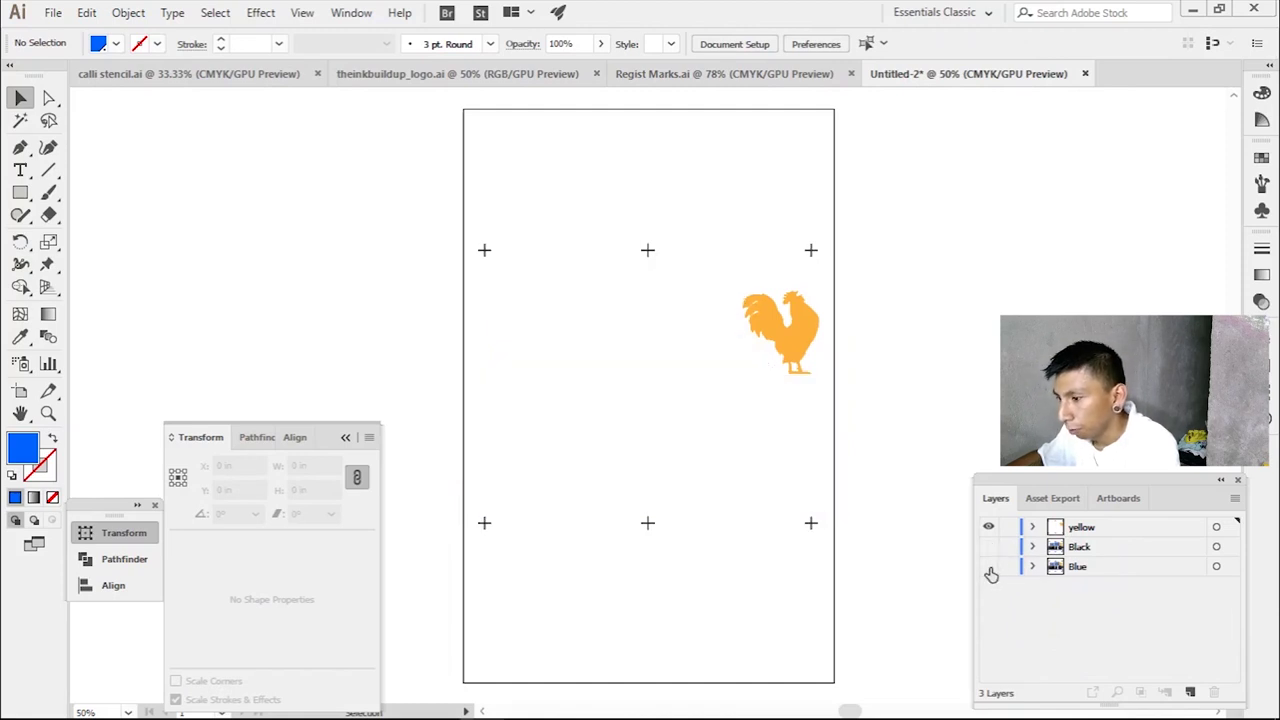
pyautogui.click(785, 342)
pyautogui.click(728, 411)
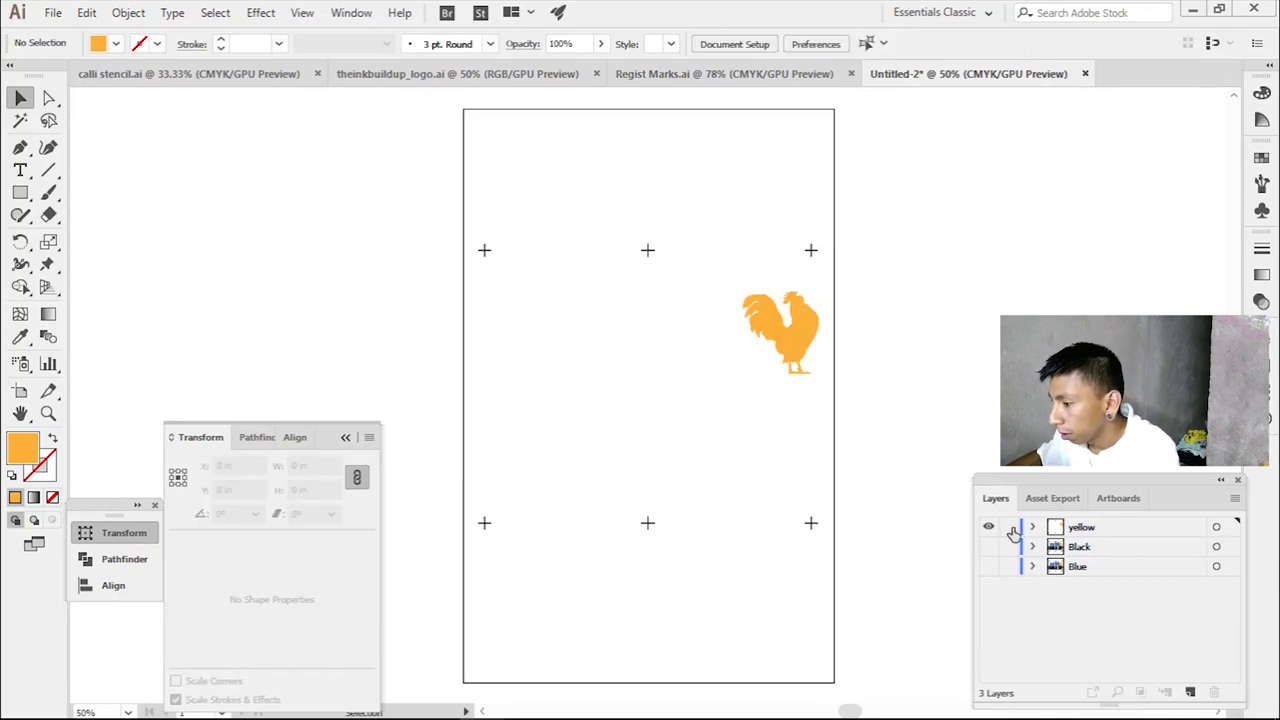
# - Group the rooster with its registration marks and move them up to the upper part of the artboard
pyautogui.moveTo(897, 537); pyautogui.dragTo(449, 200)
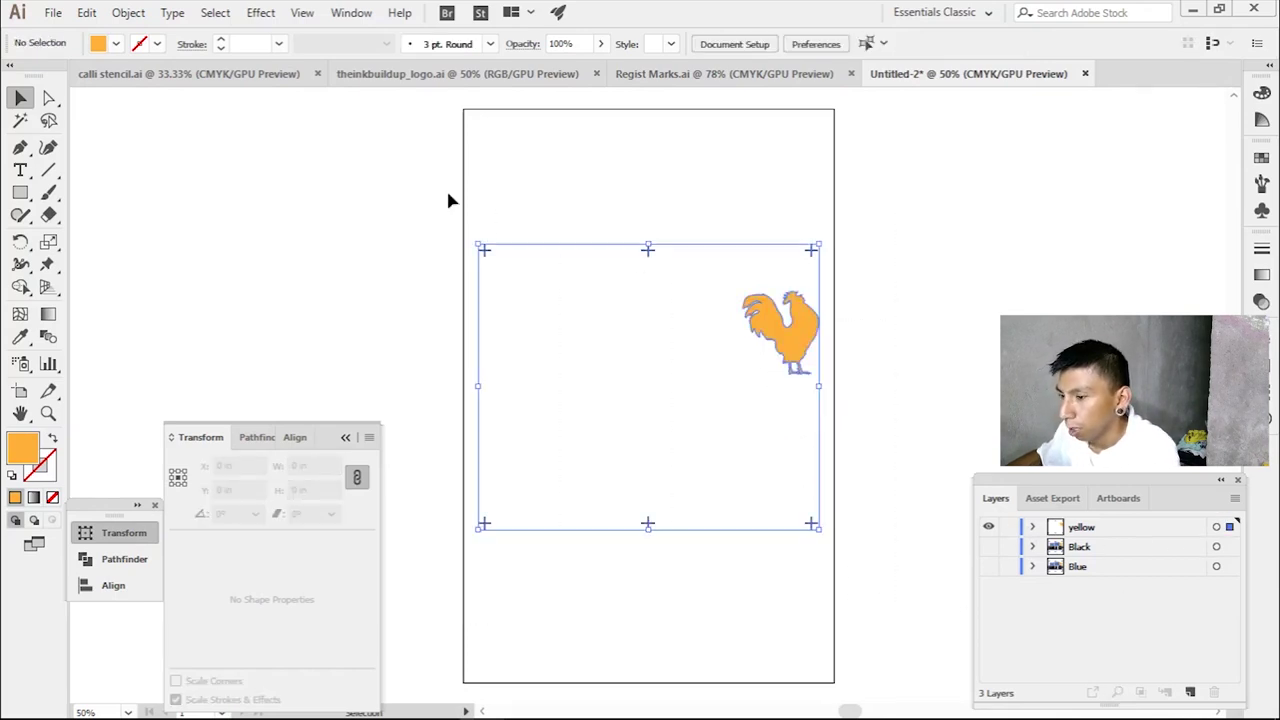
pyautogui.hotkey('ctrl', 'g')
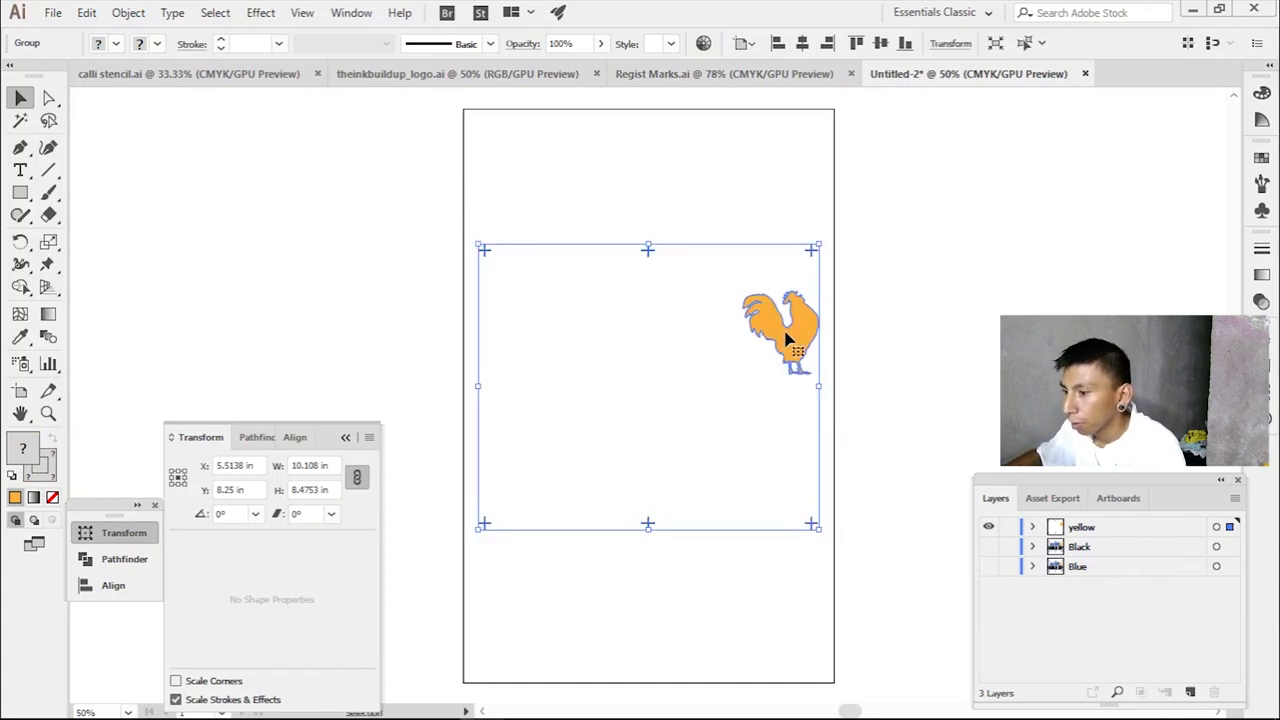
pyautogui.moveTo(787, 340); pyautogui.dragTo(786, 222)
pyautogui.click(700, 535)
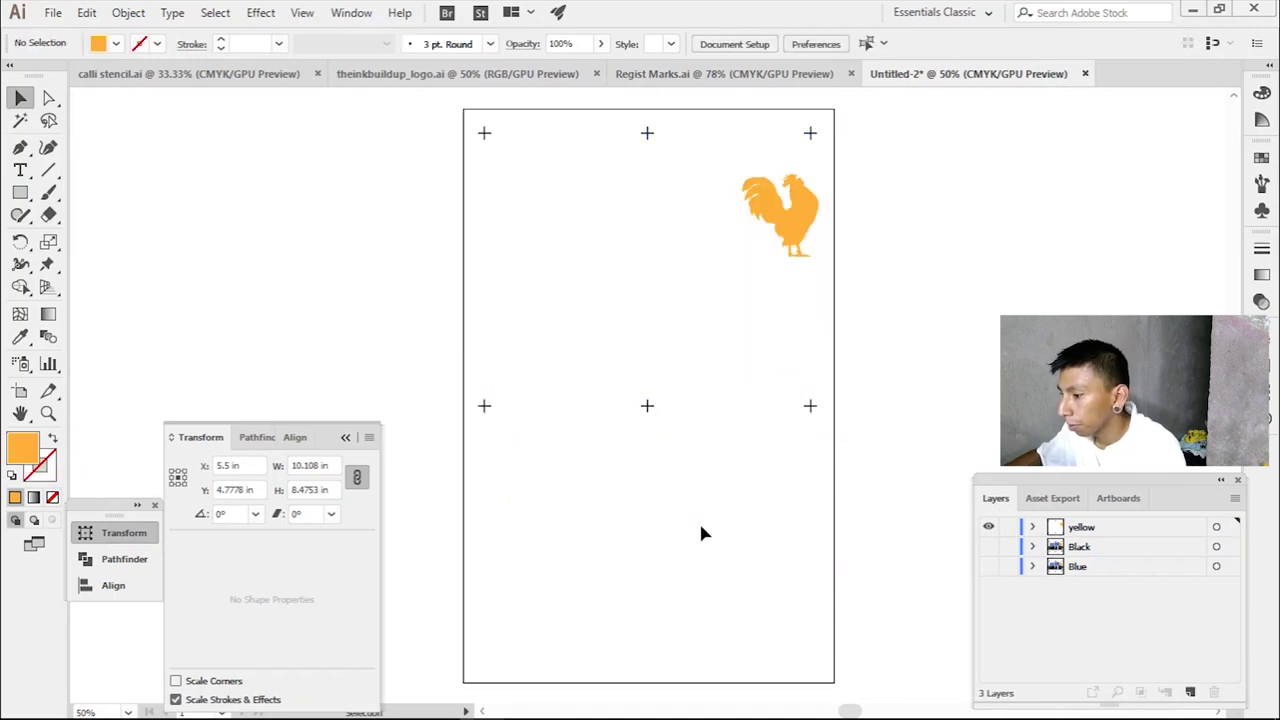
# - Show only the Black layer, move its grouped artwork to the lower part of the artboard and centre it horizontally
pyautogui.click(988, 546)
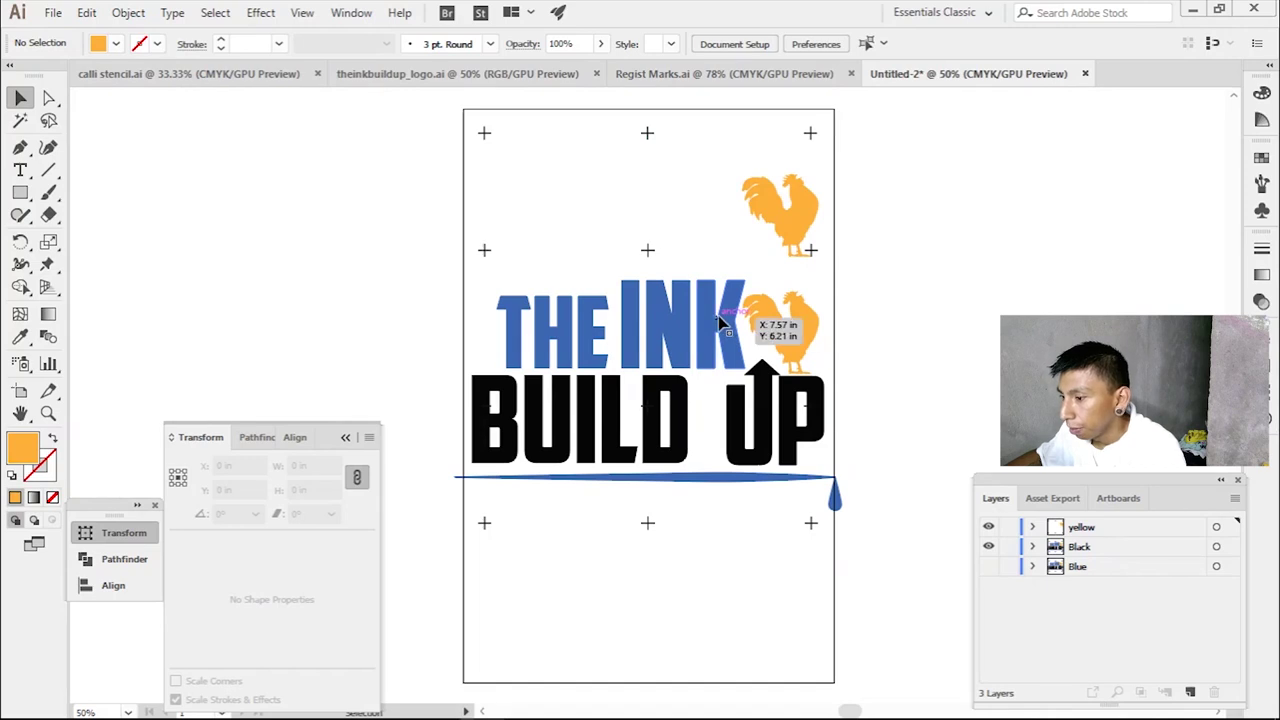
pyautogui.click(988, 527)
pyautogui.hotkey('ctrl', 'a')
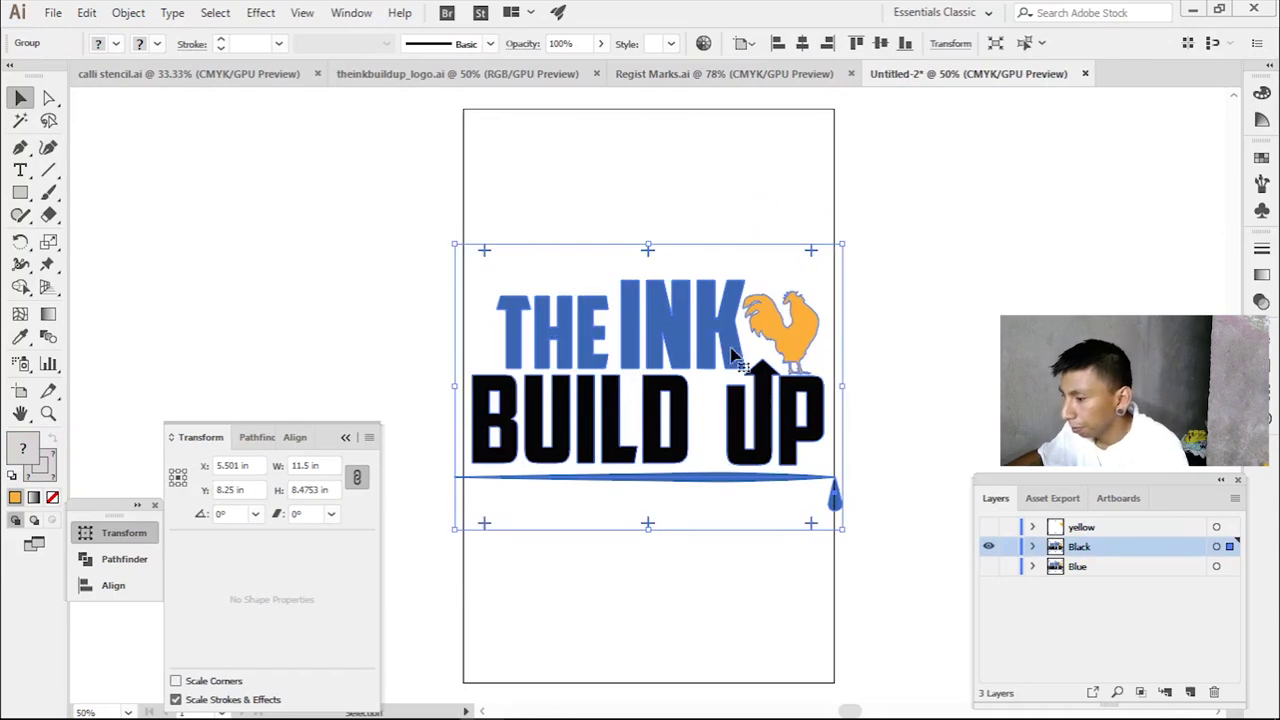
pyautogui.moveTo(711, 301); pyautogui.dragTo(705, 430)
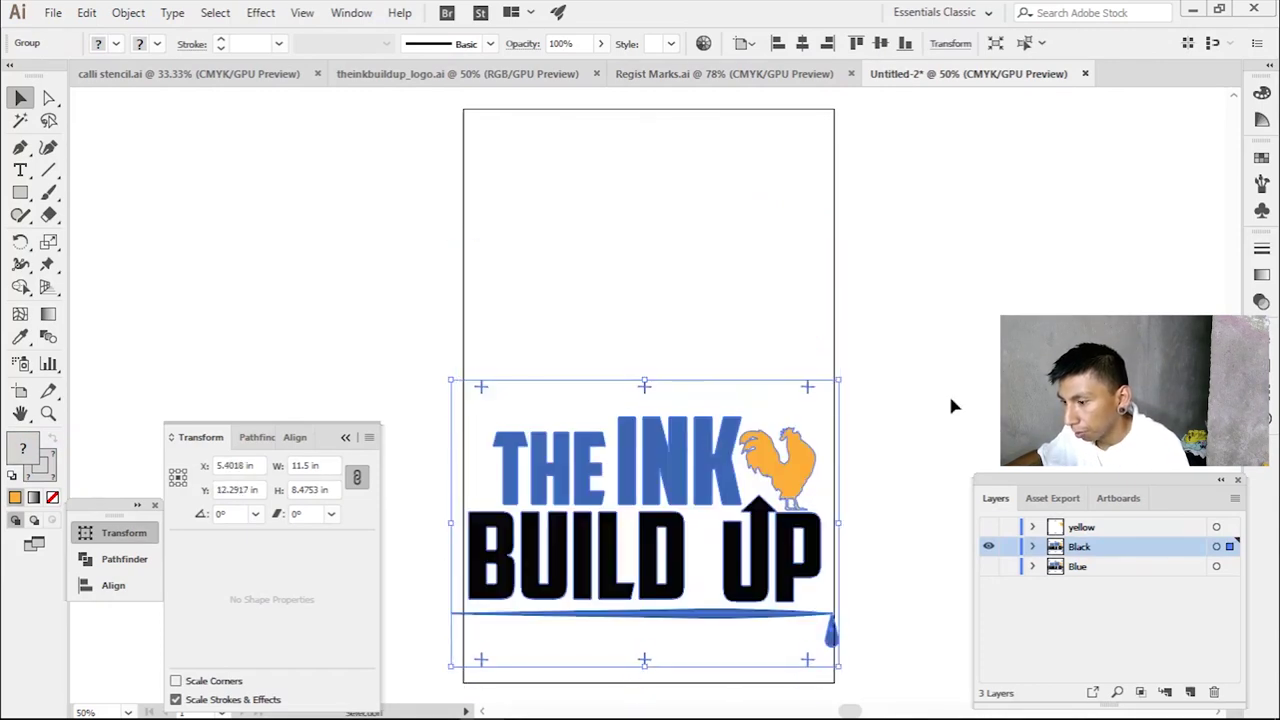
pyautogui.click(802, 43)
# - Delete the rooster, blue underline and blue lettering from the Black layer, keeping only the BUILD UP lettering and registration marks
pyautogui.click(1034, 546)
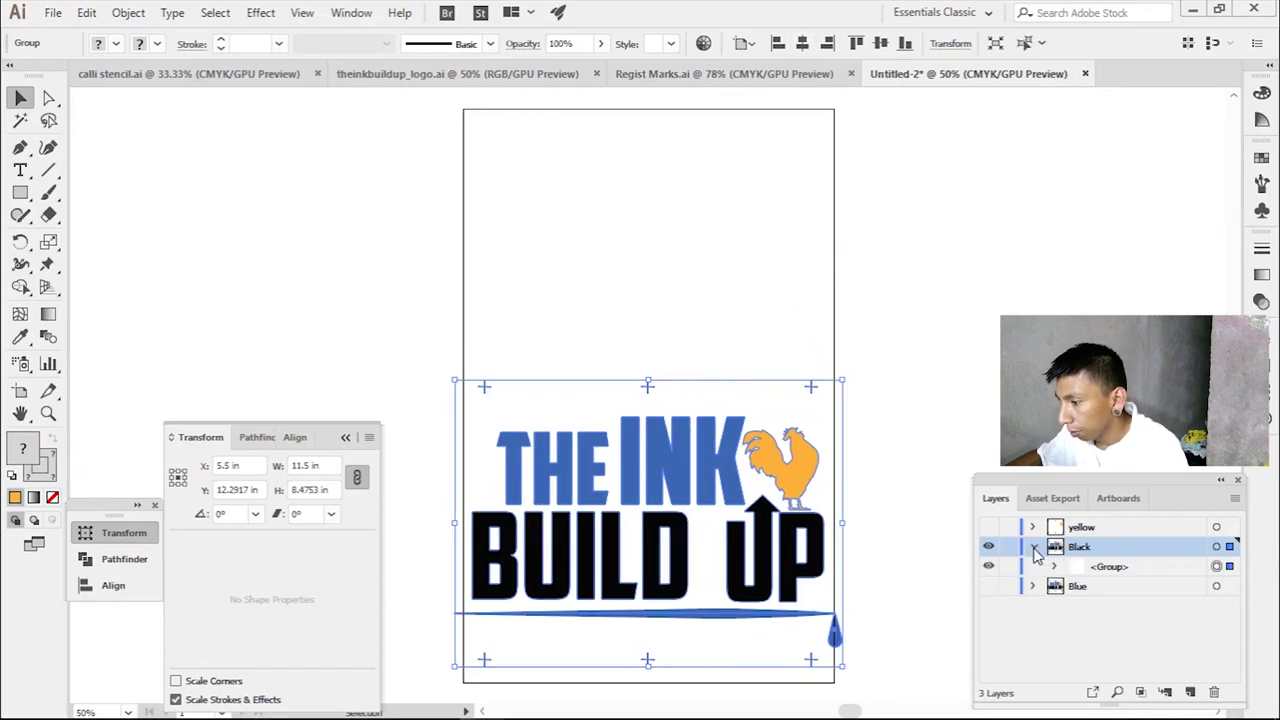
pyautogui.click(1055, 566)
pyautogui.click(1077, 605)
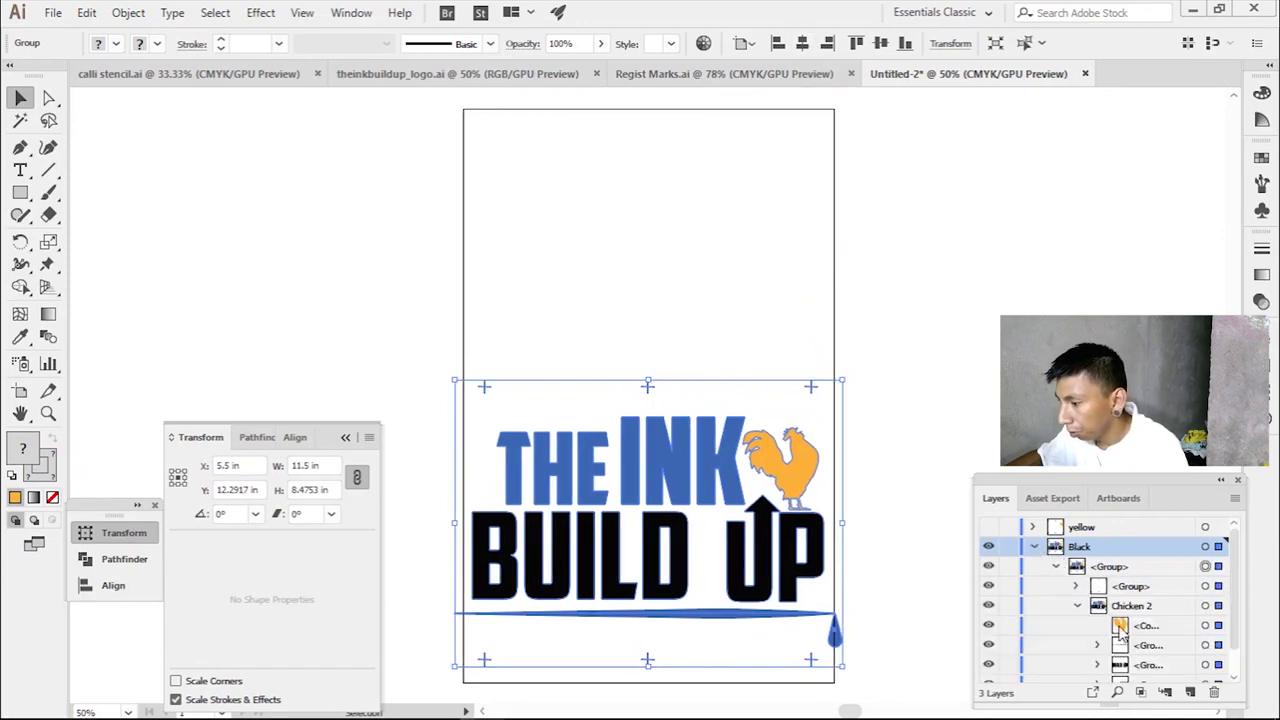
pyautogui.click(1205, 625)
pyautogui.press('Delete')
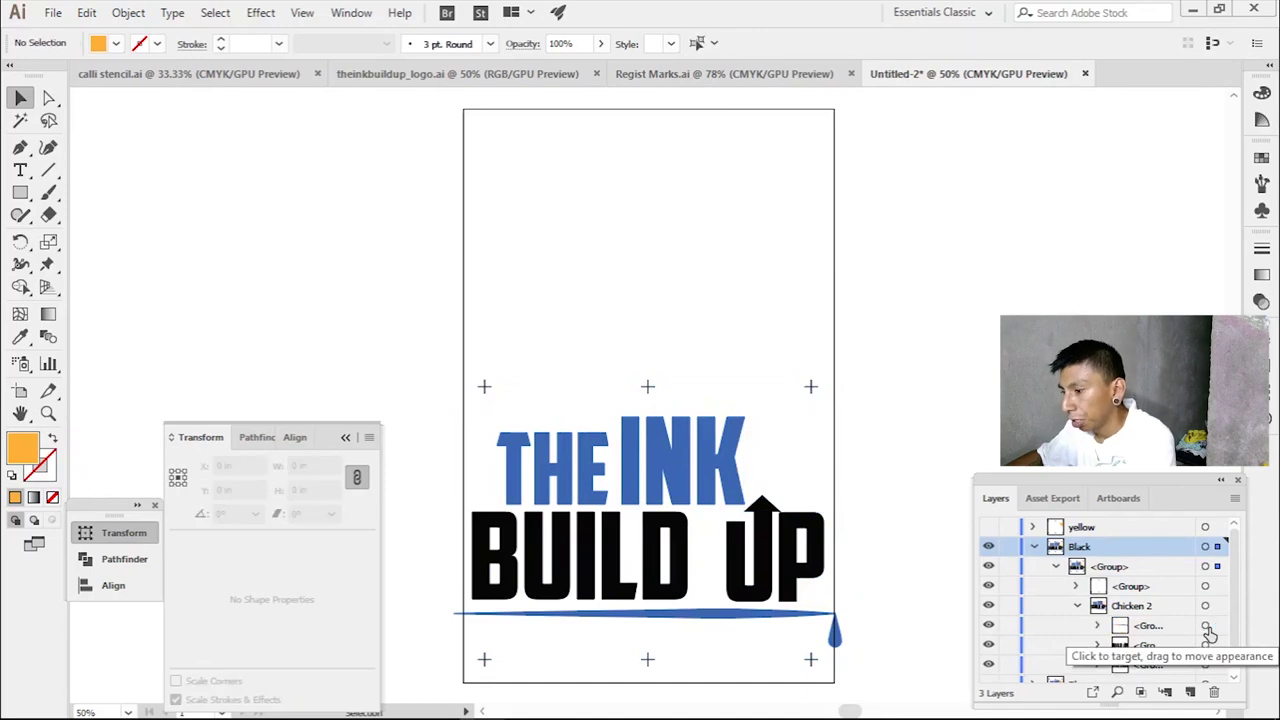
pyautogui.click(1200, 628)
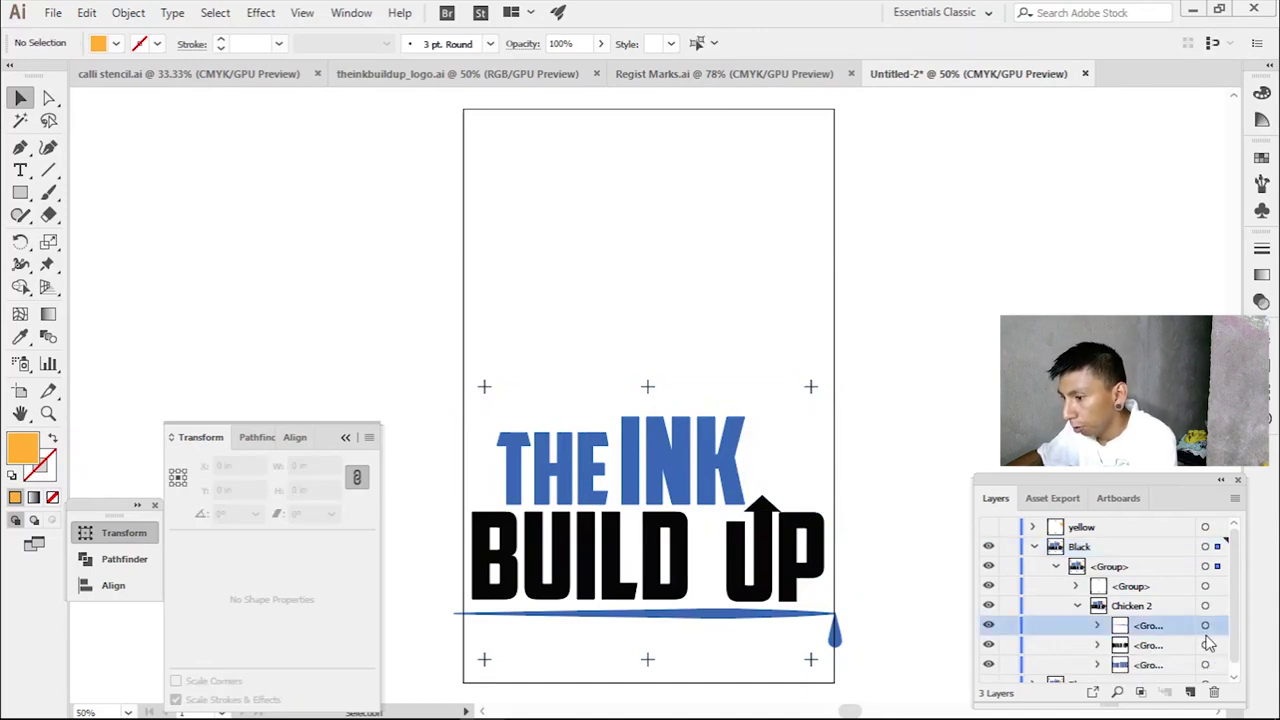
pyautogui.click(1205, 625)
pyautogui.press('Delete')
pyautogui.click(1213, 645)
pyautogui.press('Delete')
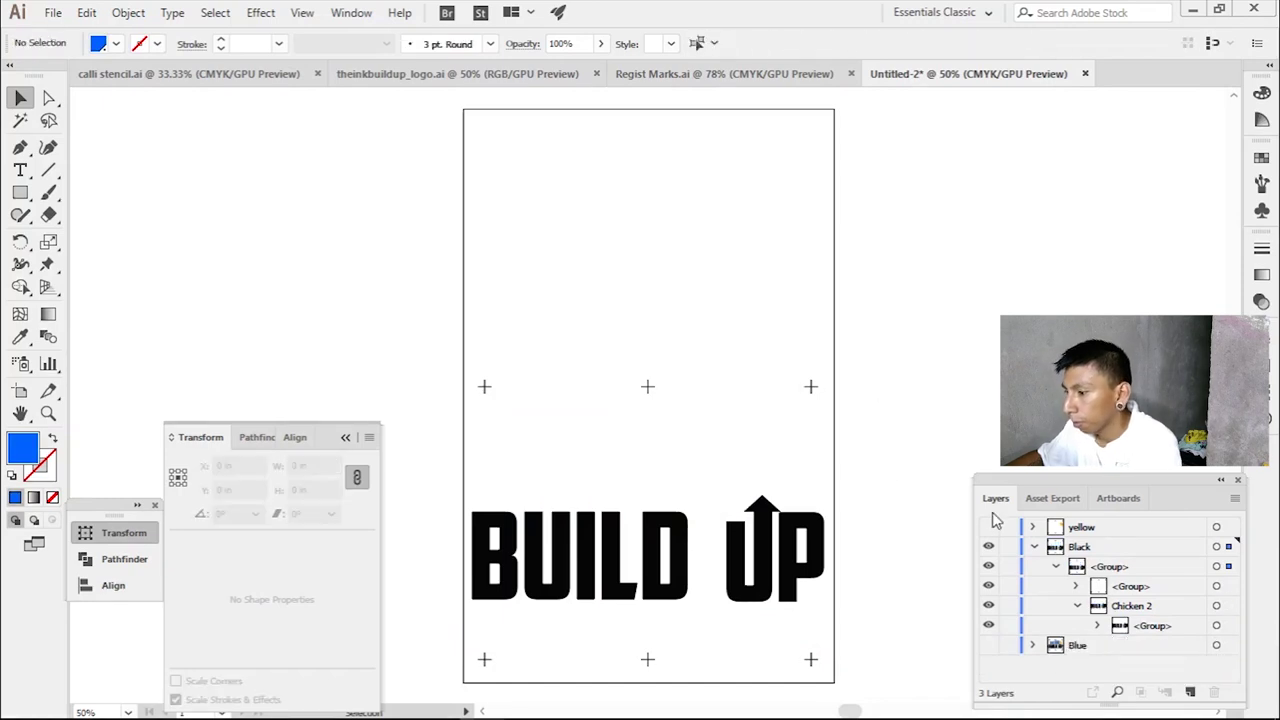
# - Show the yellow layer, collapse the Black layer's contents and hide the Black layer
pyautogui.click(988, 527)
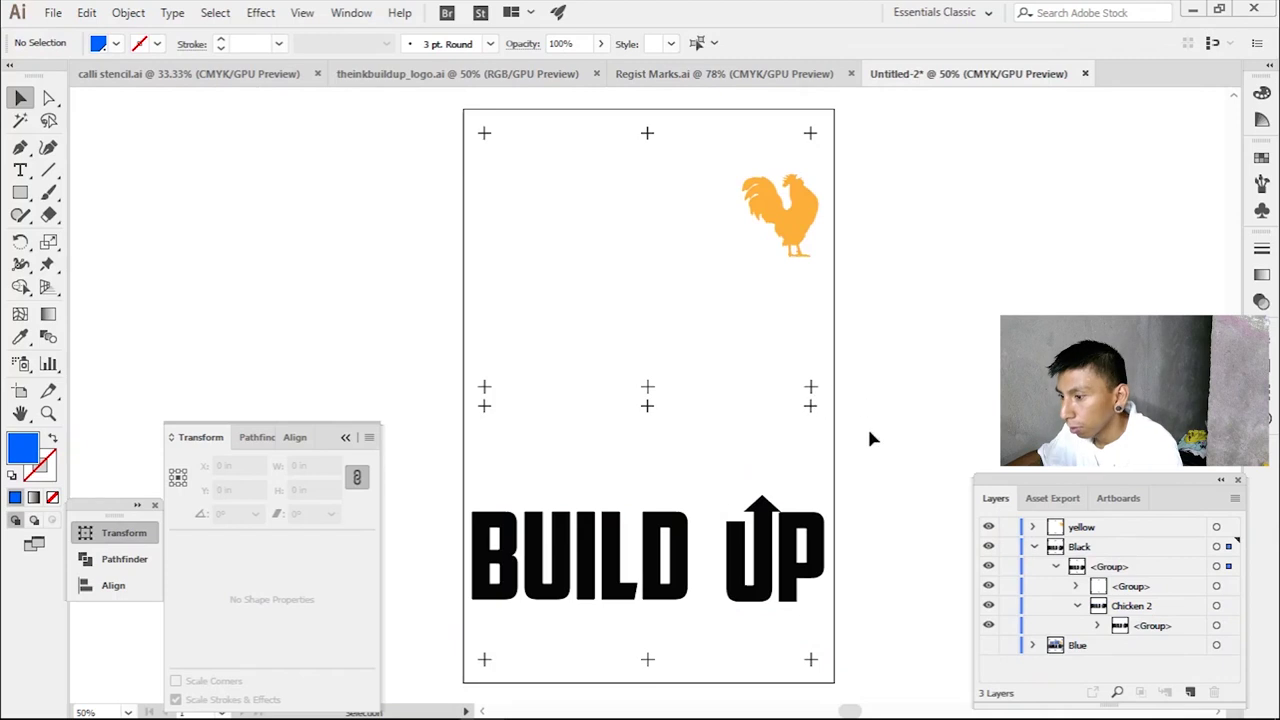
pyautogui.click(1033, 547)
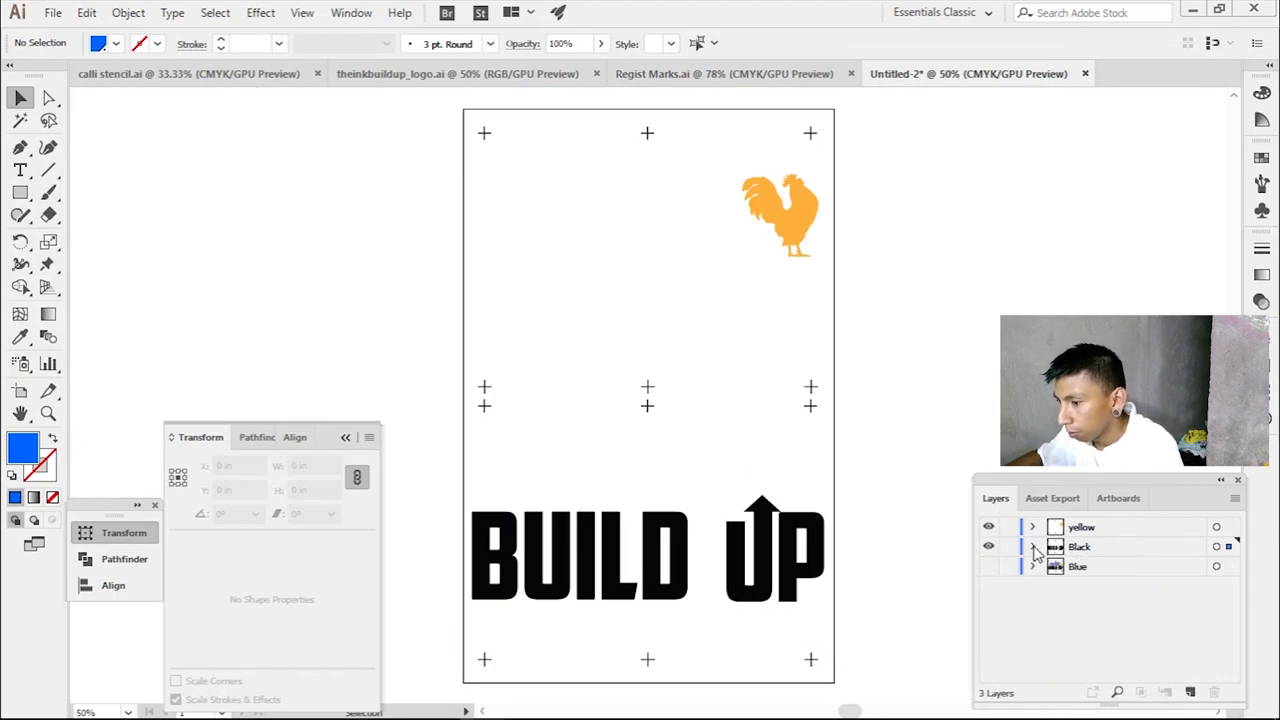
pyautogui.click(988, 547)
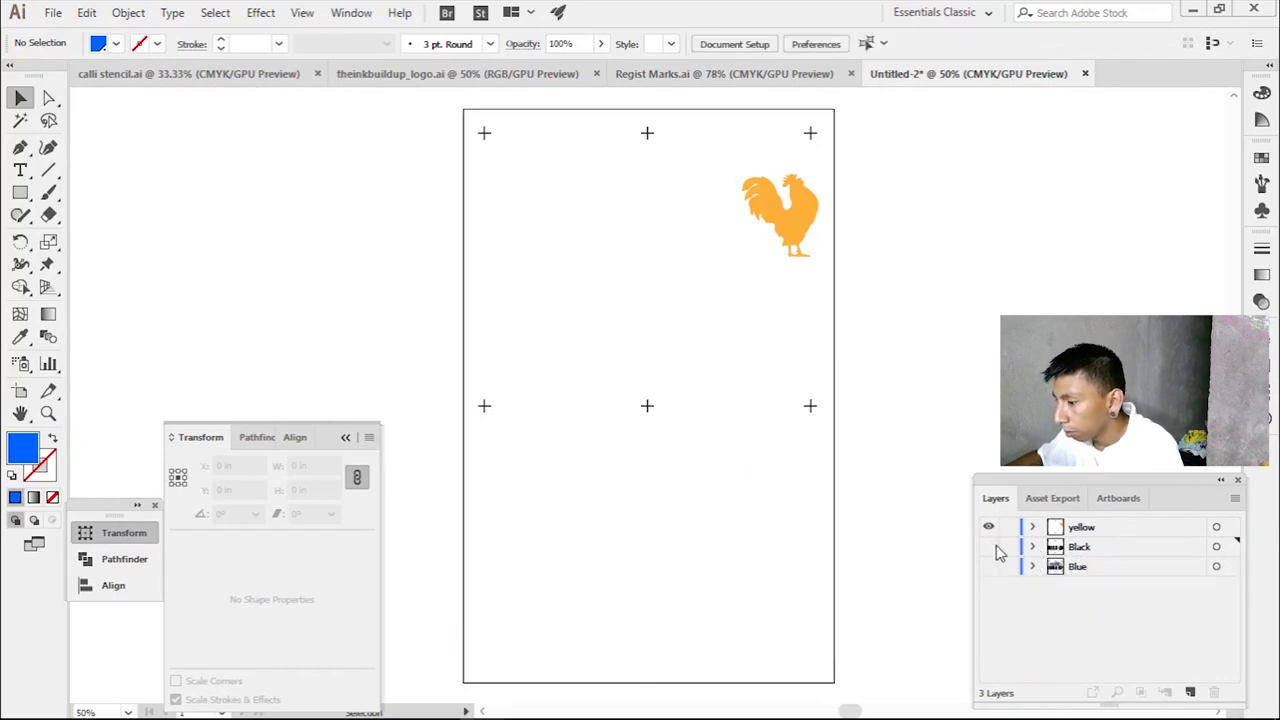
# - Fill the rooster in the yellow layer's group with black in isolation mode
pyautogui.click(790, 230)
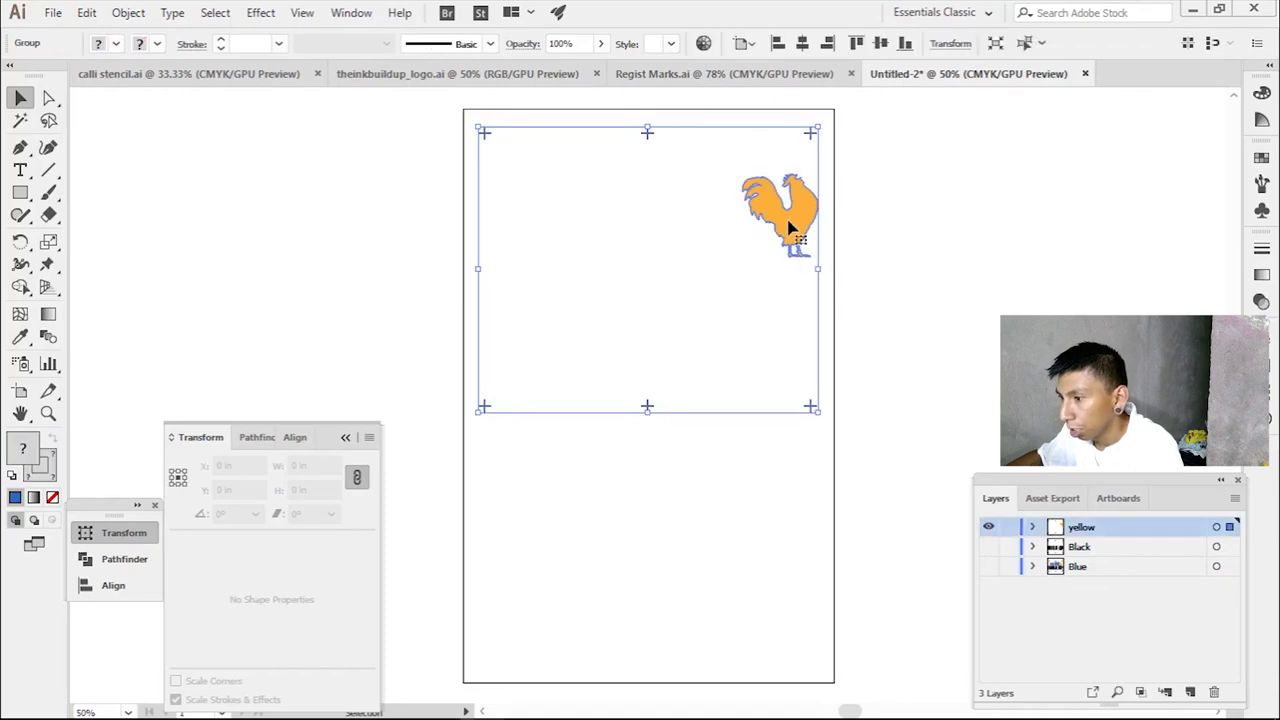
pyautogui.doubleClick(790, 228)
pyautogui.click(790, 228)
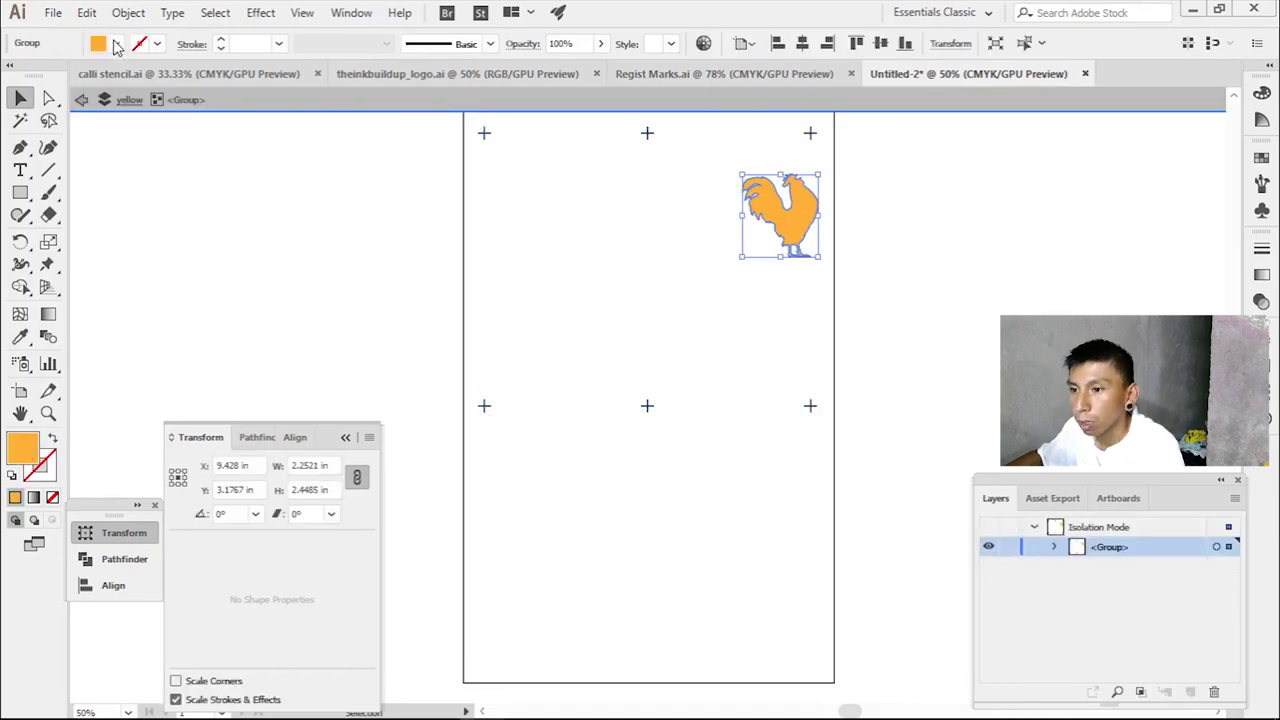
pyautogui.click(116, 44)
pyautogui.click(52, 76)
pyautogui.click(548, 269)
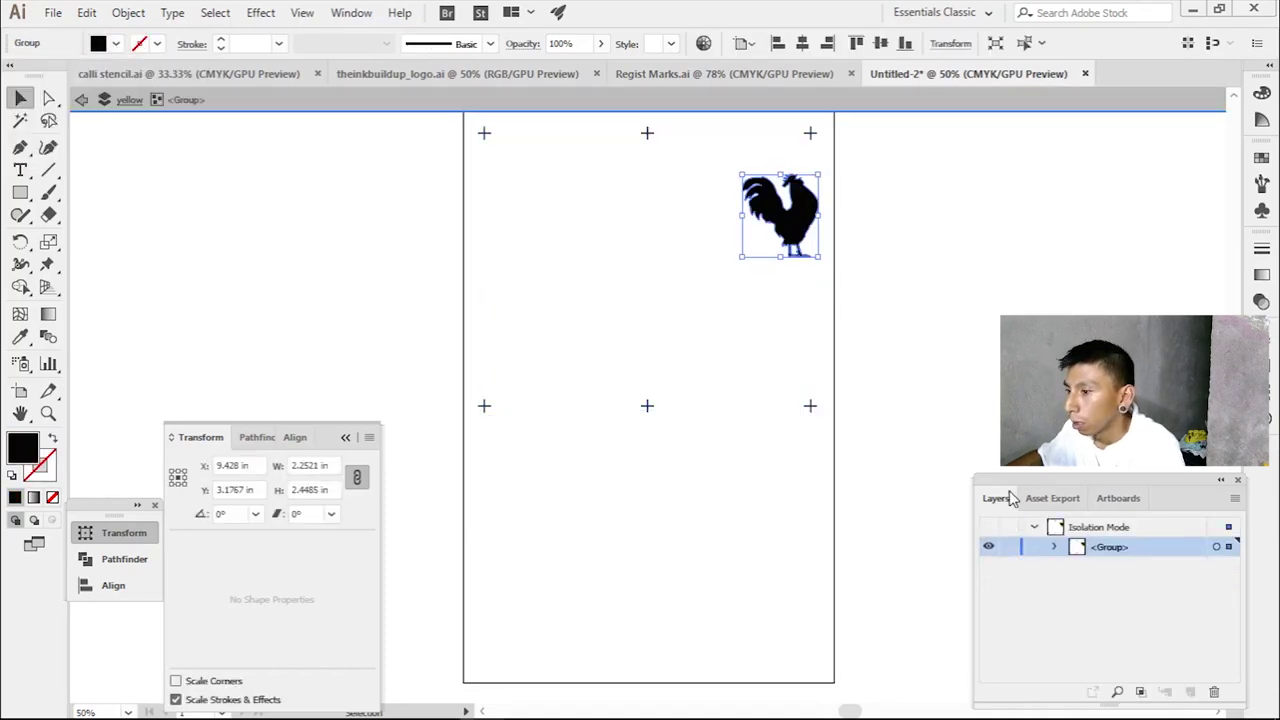
pyautogui.click(81, 100)
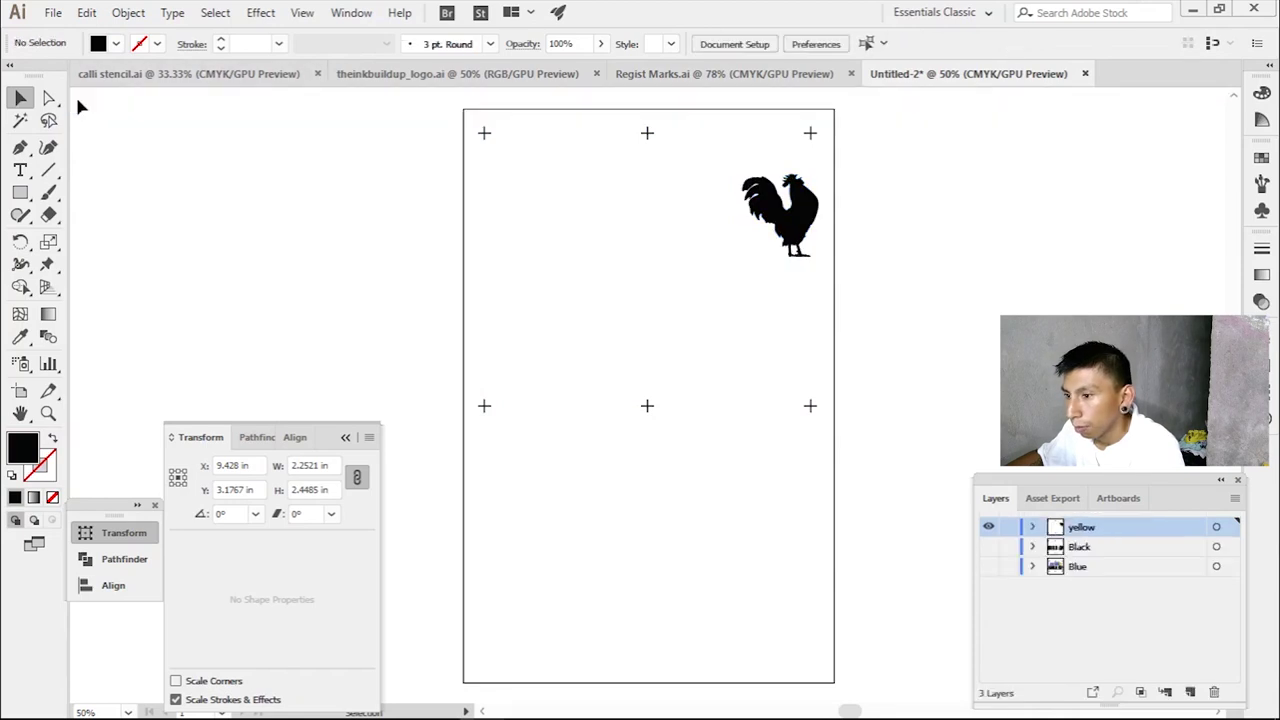
# - Show the Black layer and centre the rooster and BUILD UP groups horizontally on the artboard
pyautogui.click(988, 547)
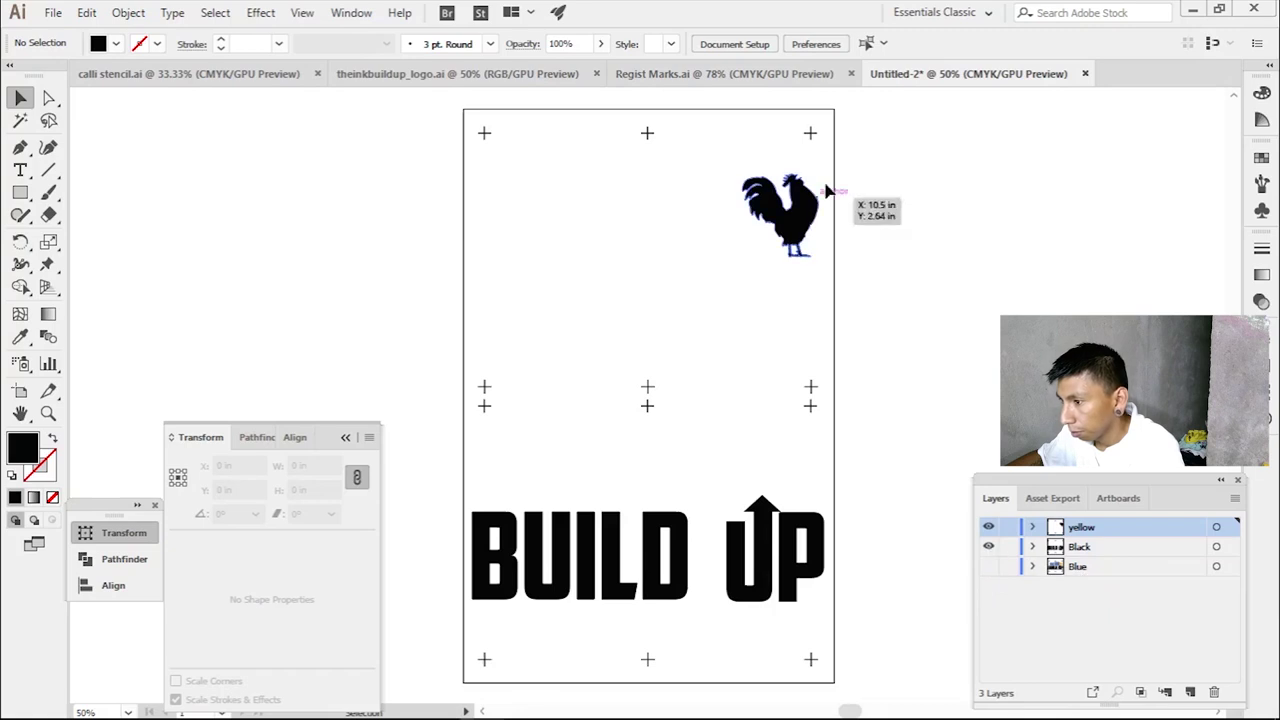
pyautogui.click(812, 131)
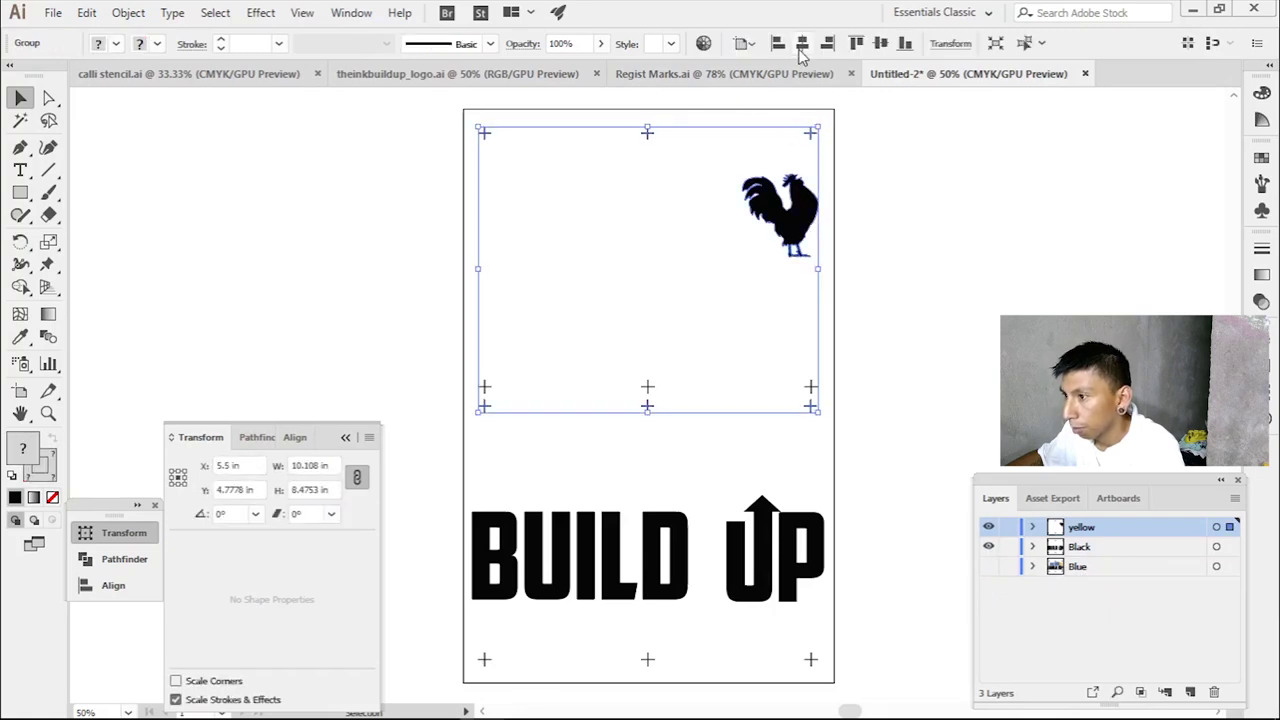
pyautogui.click(985, 466)
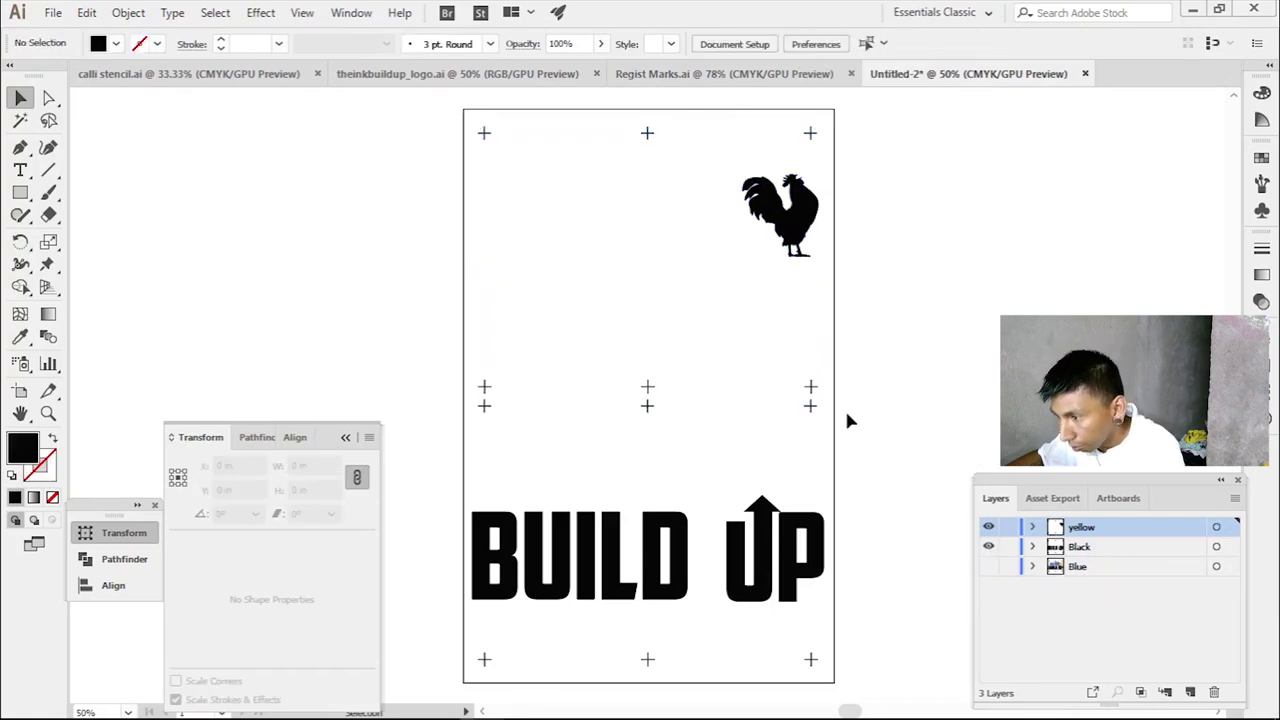
pyautogui.click(812, 406)
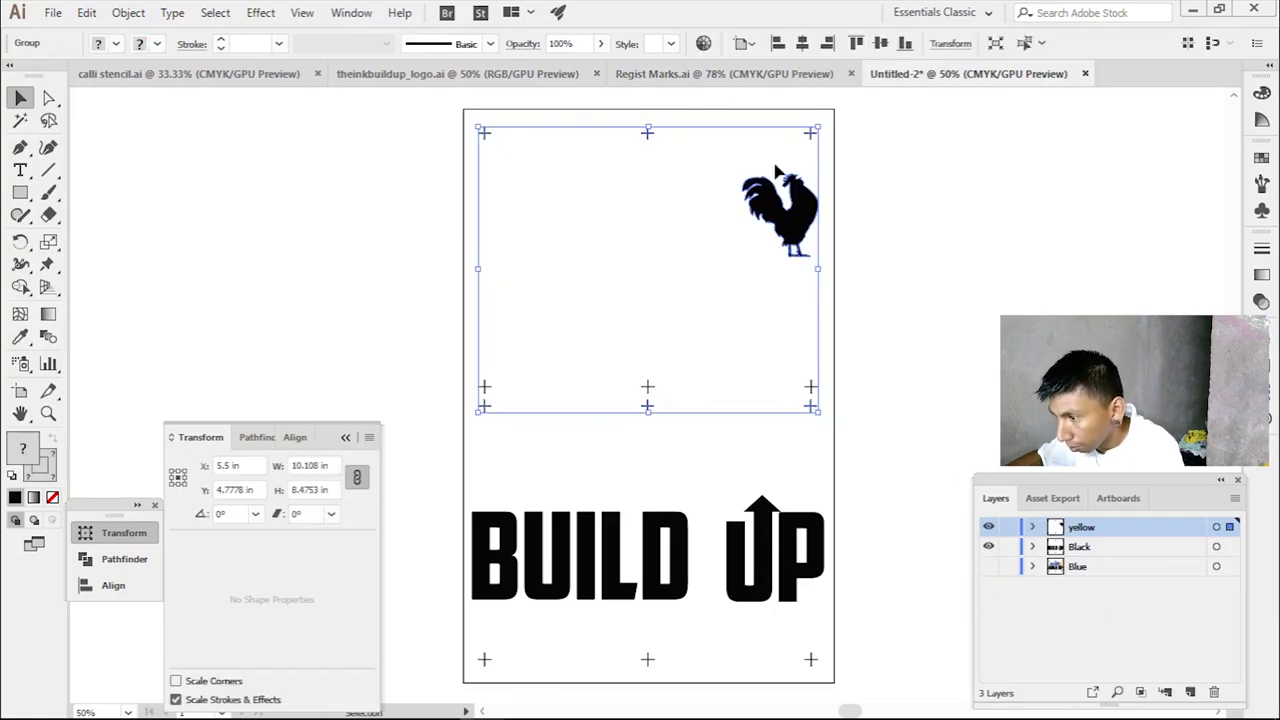
pyautogui.click(811, 389)
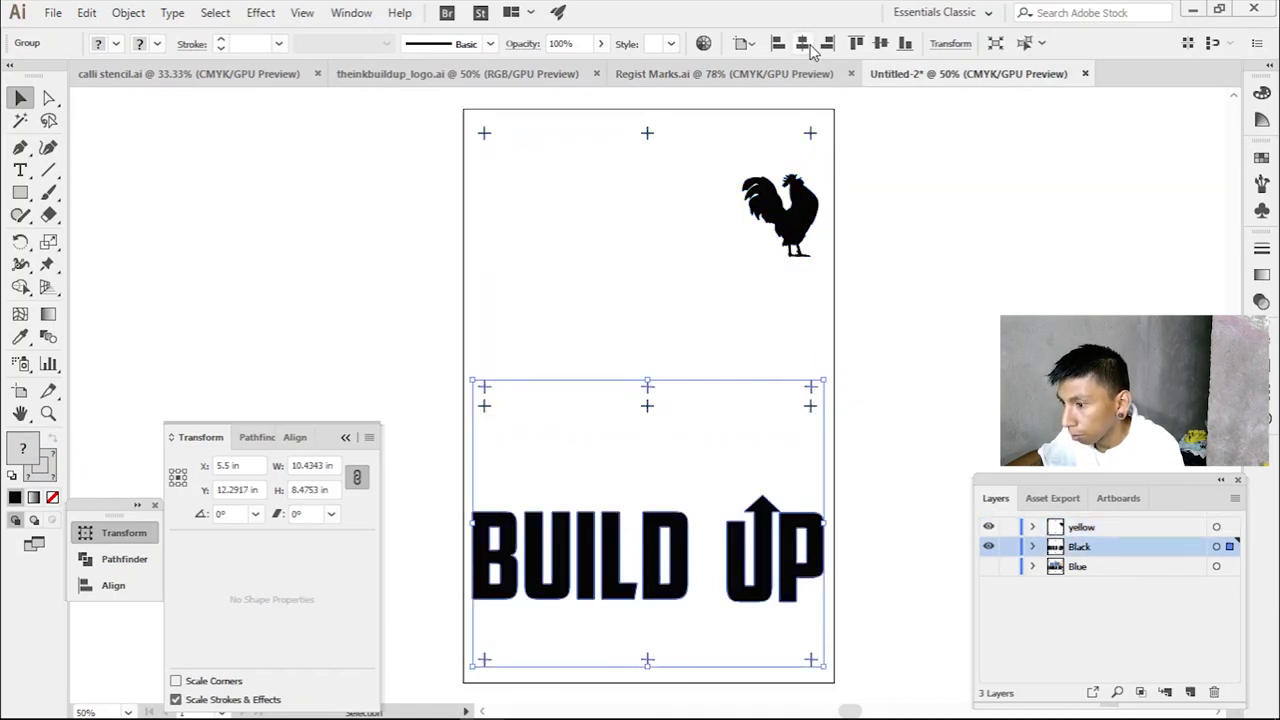
pyautogui.click(862, 312)
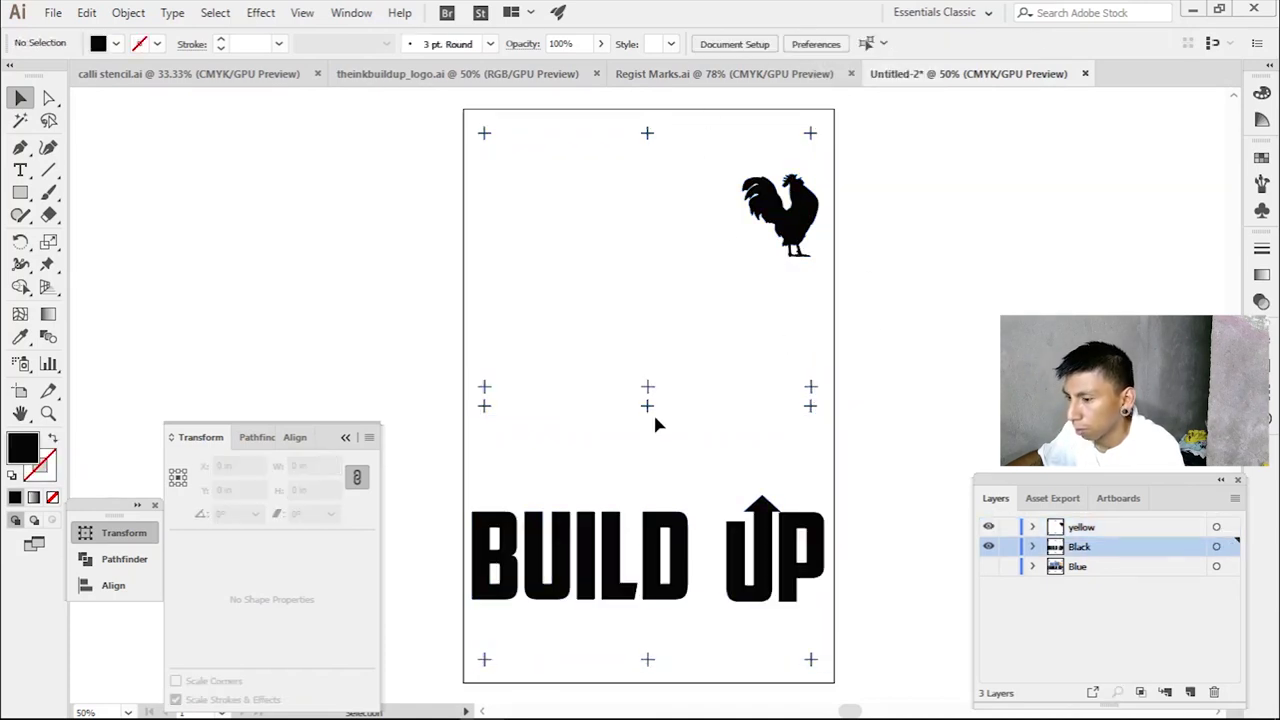
pyautogui.click(650, 405)
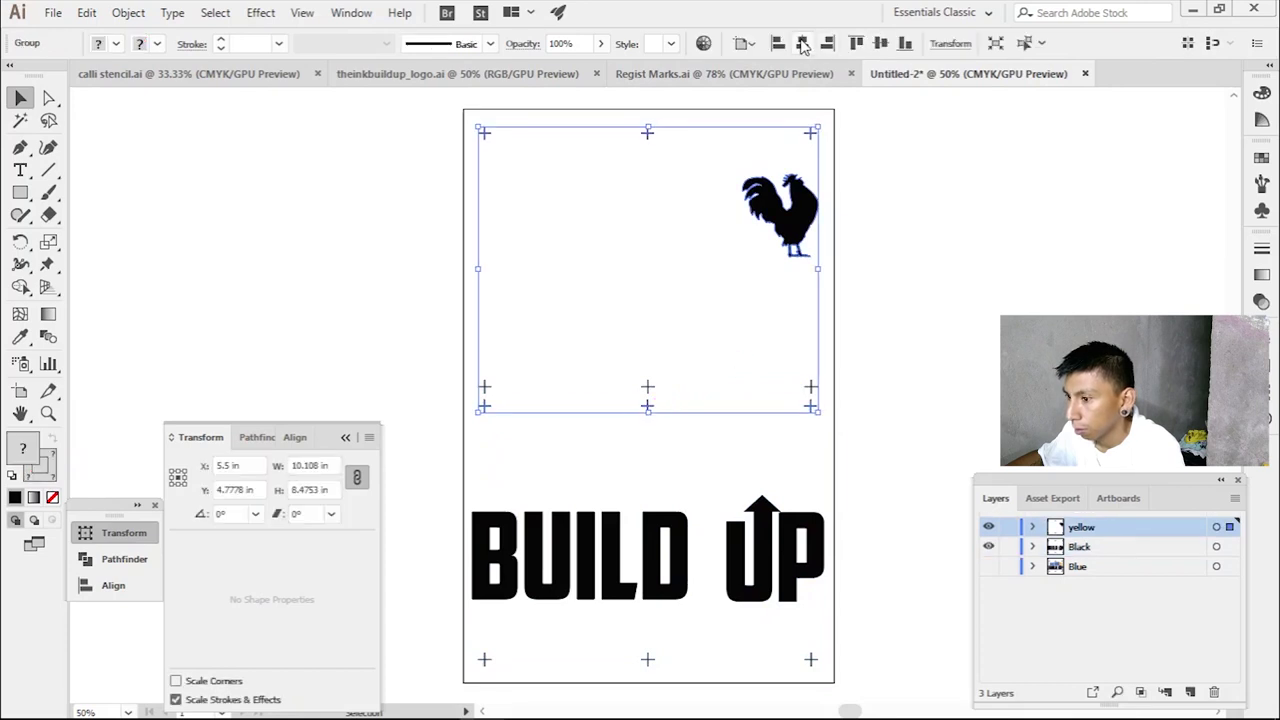
pyautogui.click(926, 210)
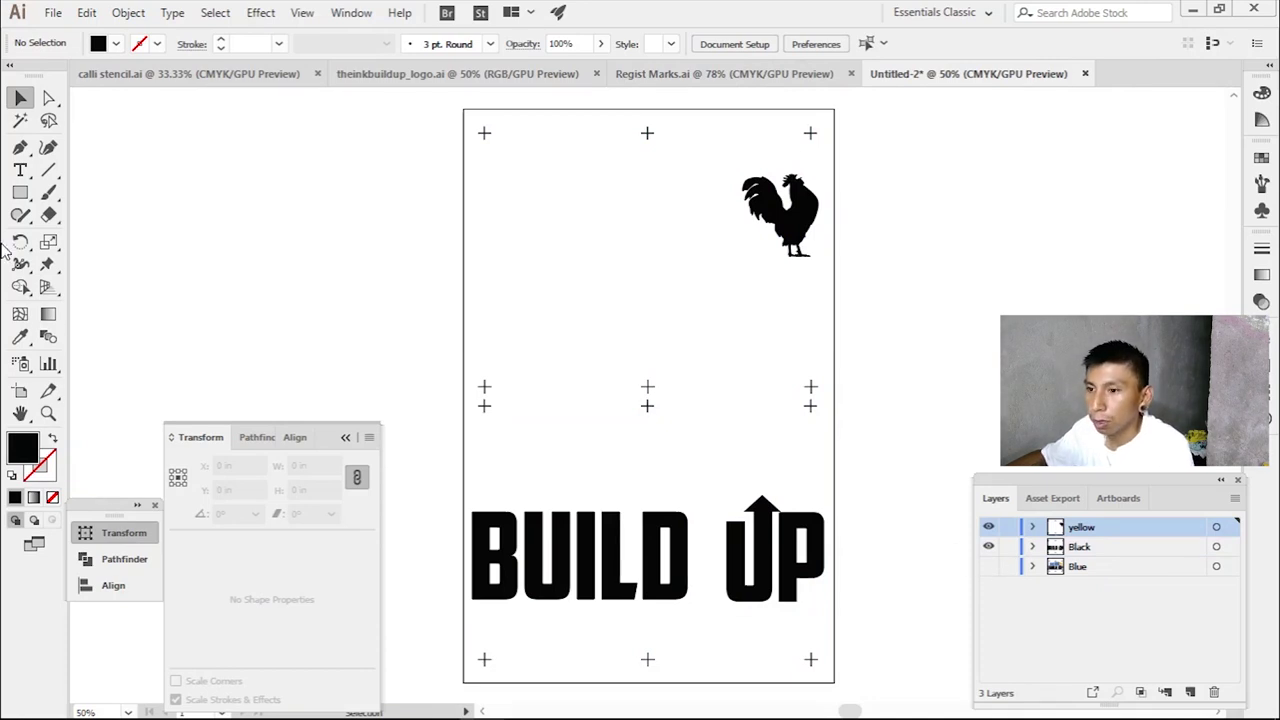
# - Add a second Tabloid artboard, place it apart beside the first, and set it to landscape, 17 × 11 in
pyautogui.click(20, 392)
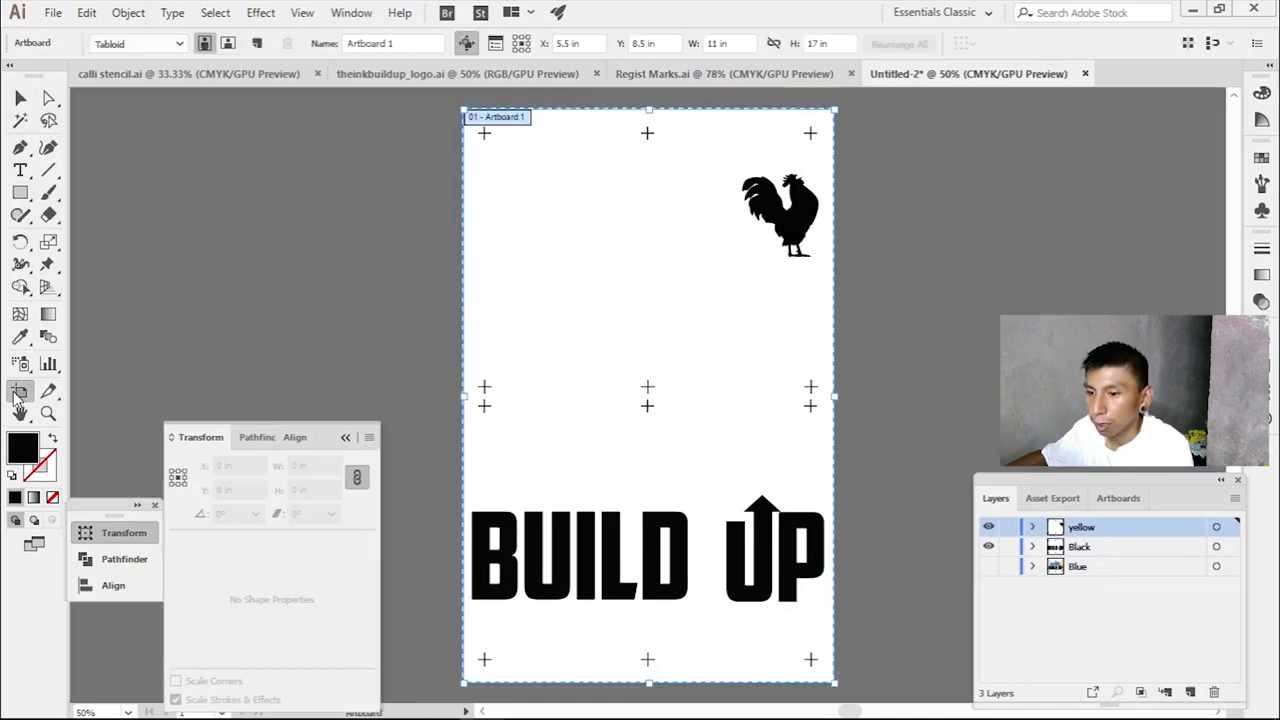
pyautogui.click(257, 44)
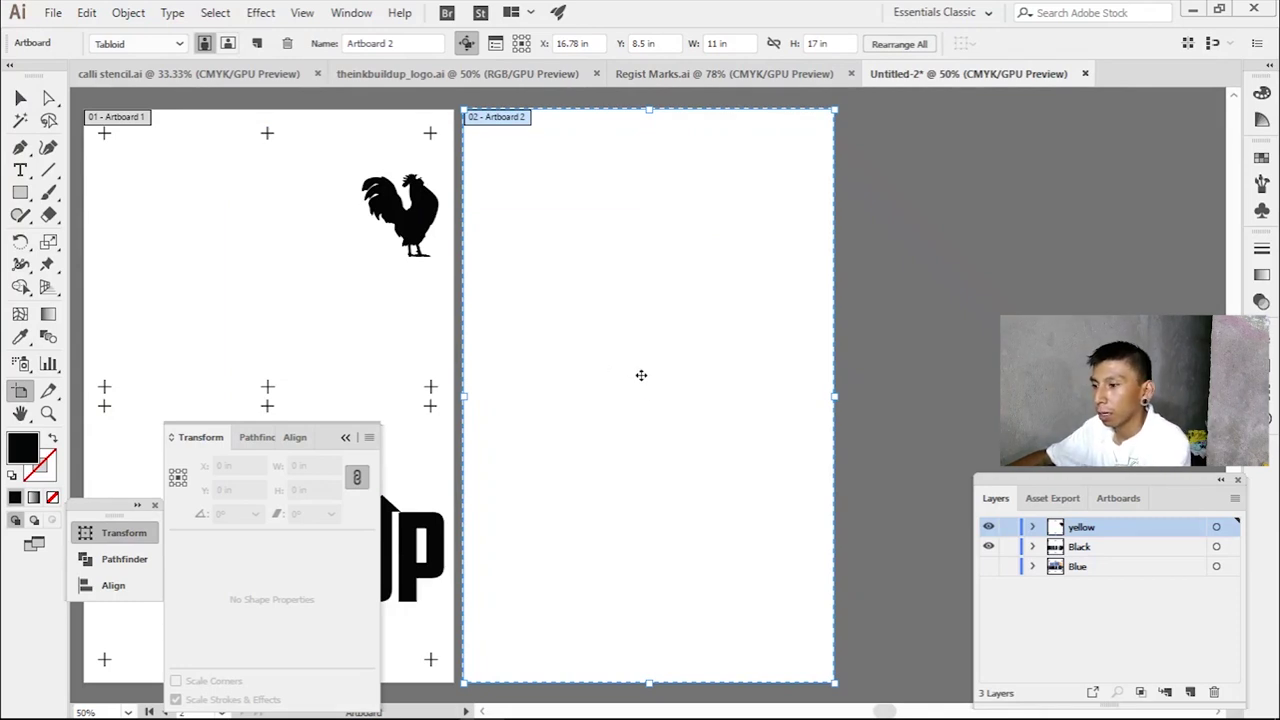
pyautogui.moveTo(621, 298); pyautogui.dragTo(879, 309)
pyautogui.click(228, 43)
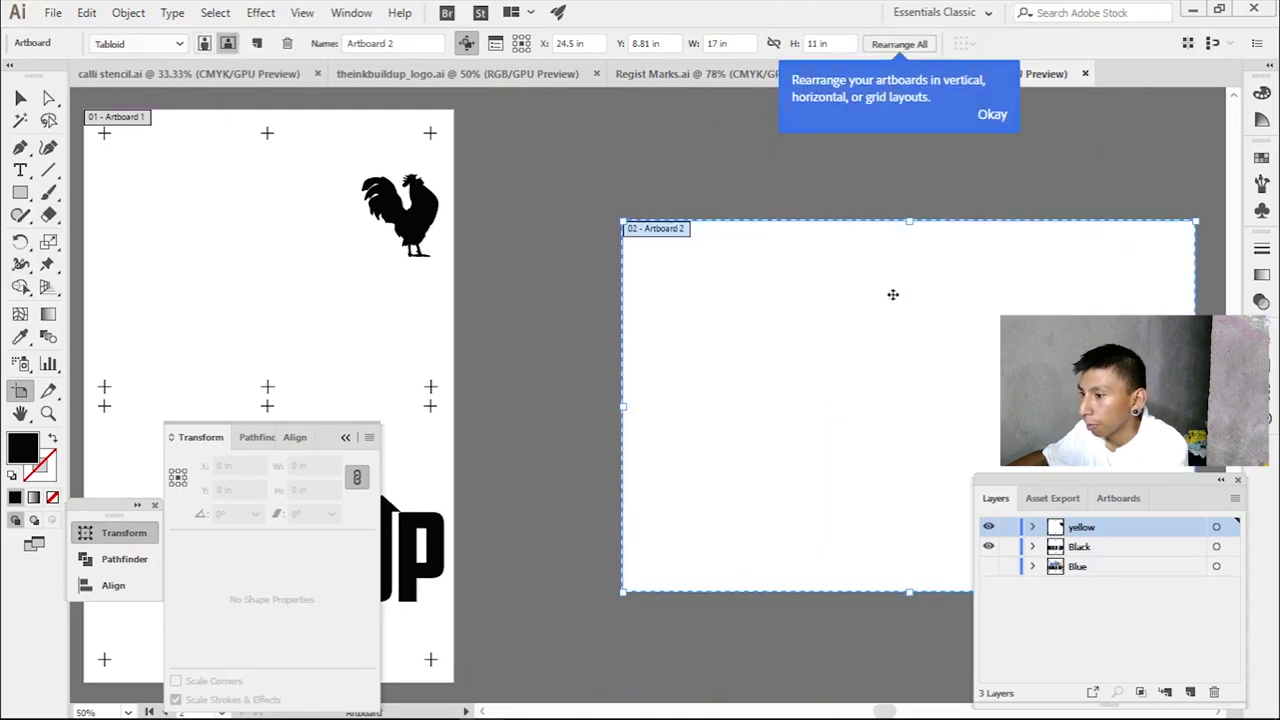
# - Collapse the Transform panel, then make the Blue layer active and visible for selecting its artwork
pyautogui.click(988, 566)
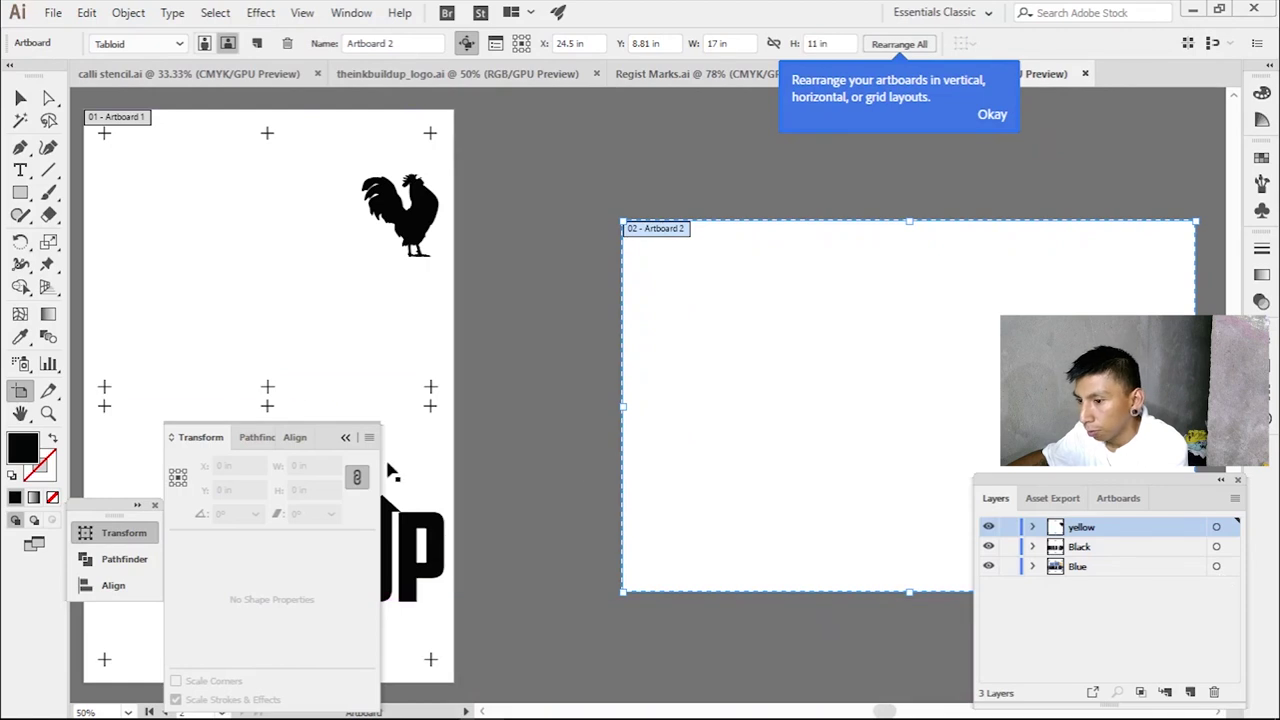
pyautogui.click(345, 437)
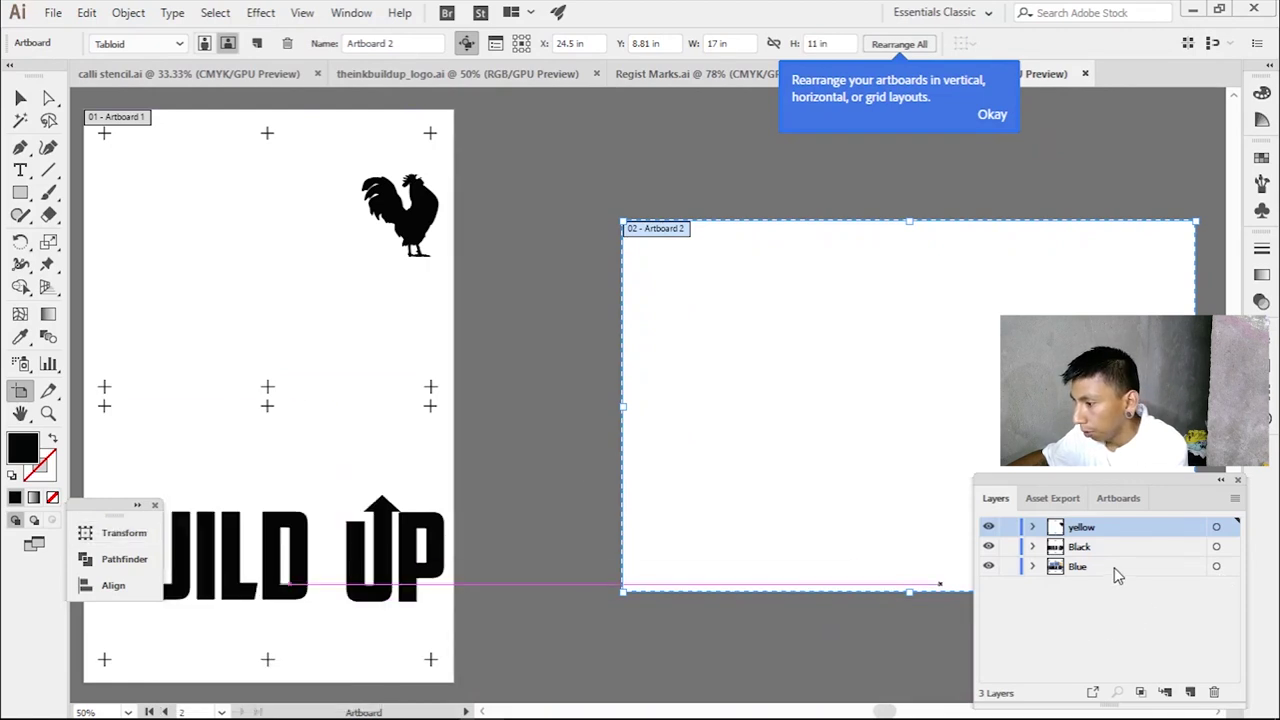
pyautogui.click(1118, 576)
pyautogui.click(20, 97)
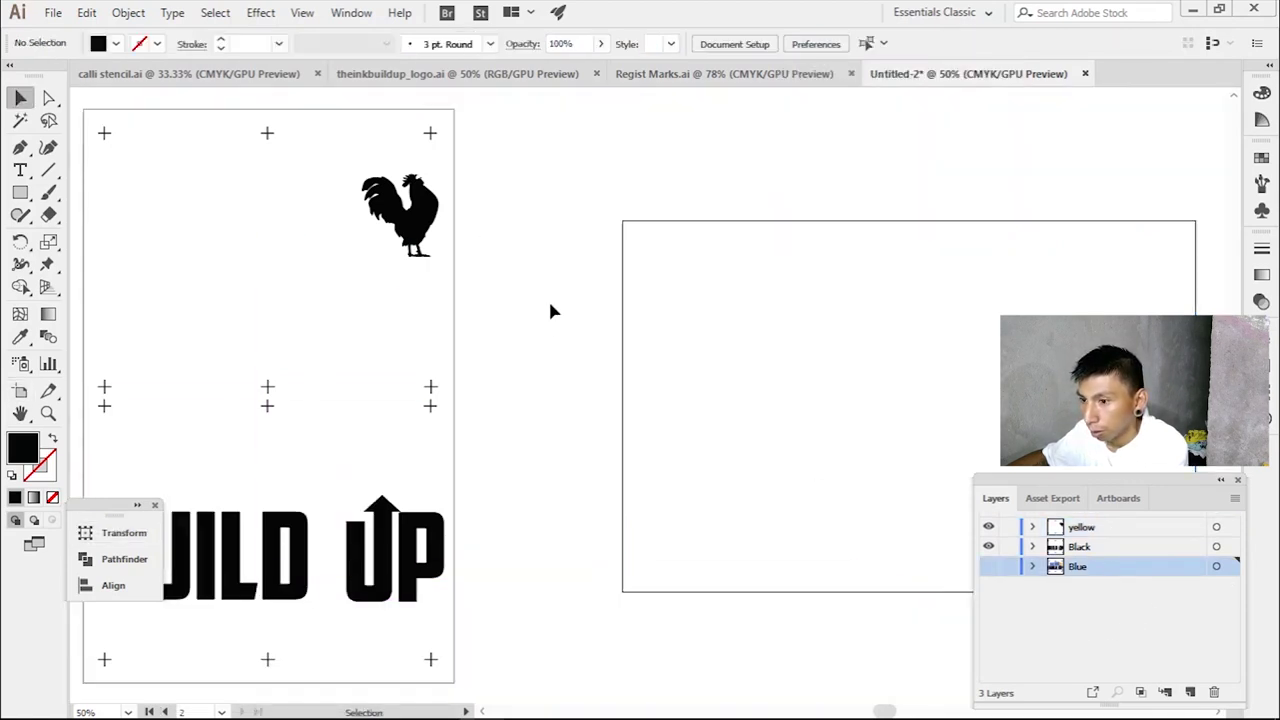
pyautogui.click(988, 567)
# - Try moving the Blue layer's logo to the second artboard, undo the move, and hide the Black and yellow layers
pyautogui.moveTo(308, 312); pyautogui.dragTo(779, 319)
pyautogui.hotkey('ctrl', 'z')
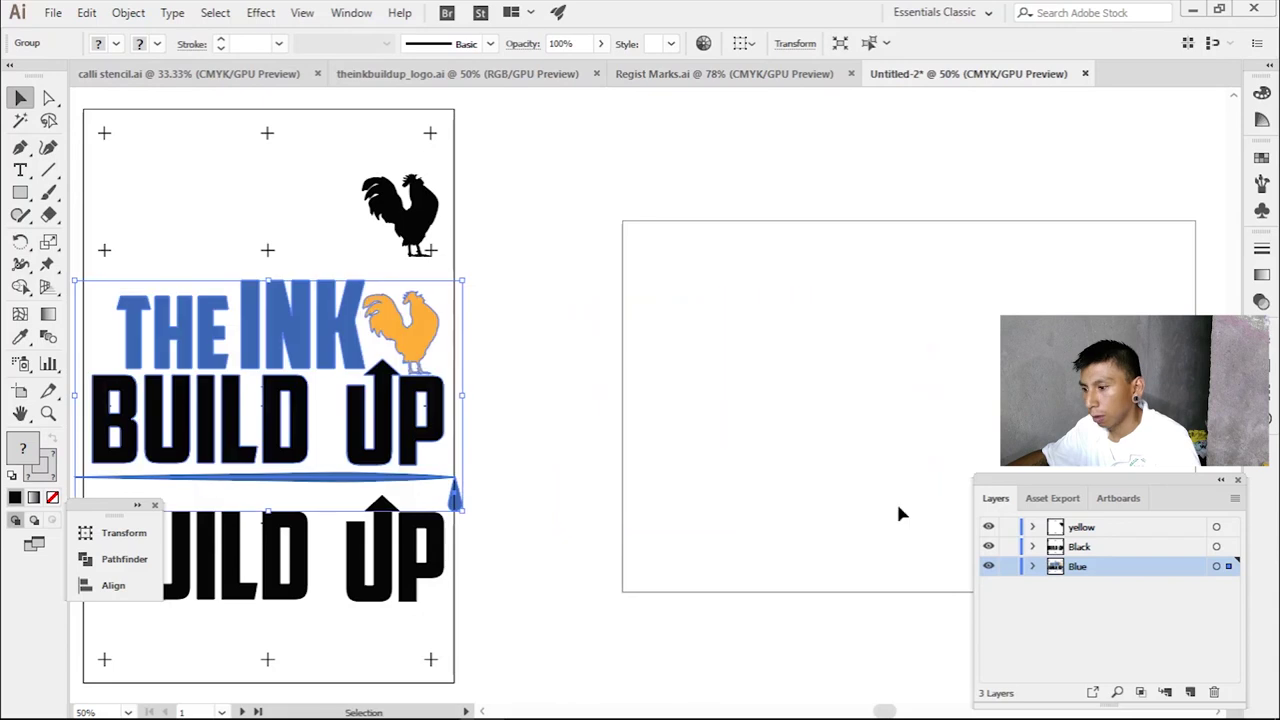
pyautogui.click(988, 547)
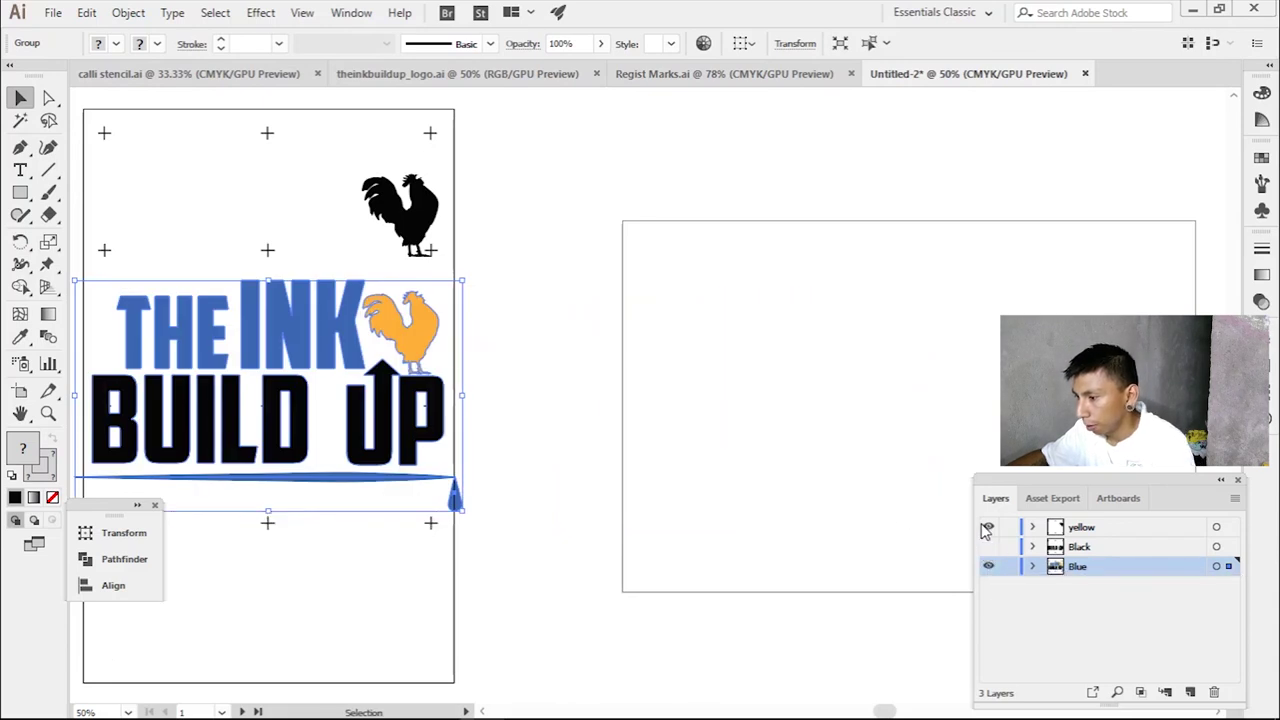
pyautogui.click(988, 527)
# - Group the Blue layer's logo with its registration marks and move the group onto the landscape artboard
pyautogui.moveTo(446, 503); pyautogui.dragTo(253, 235)
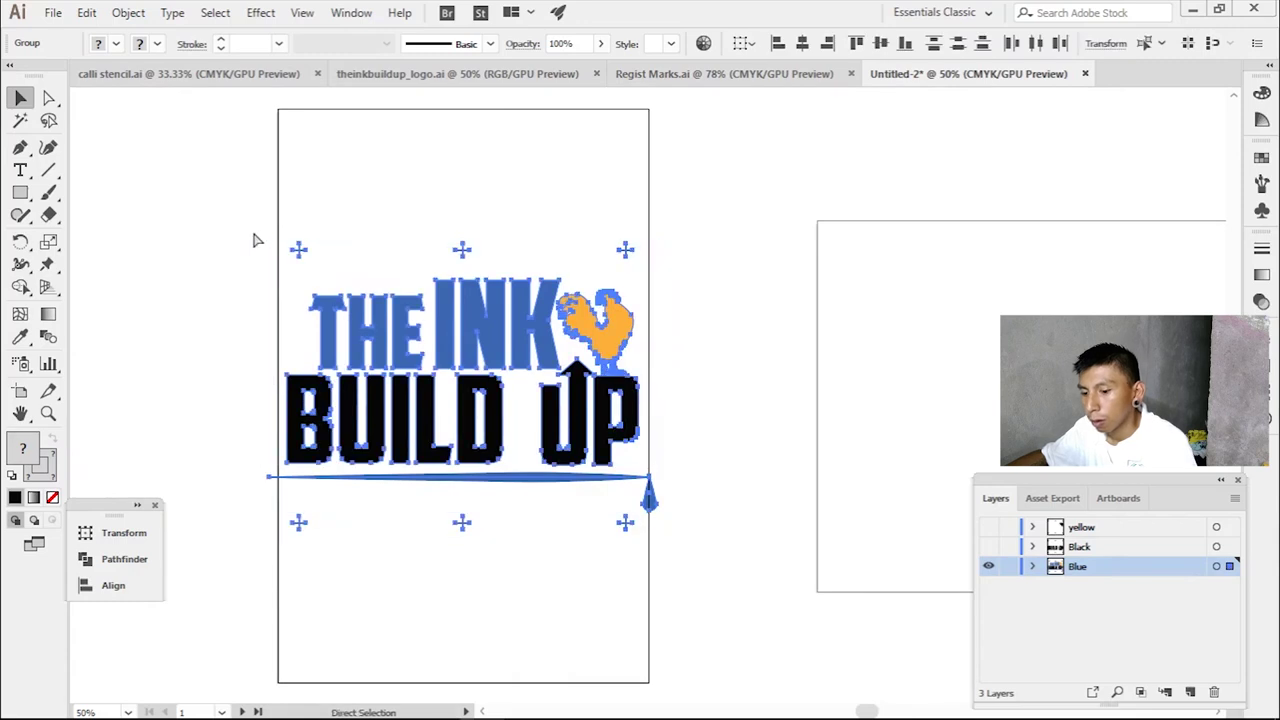
pyautogui.moveTo(490, 300); pyautogui.dragTo(908, 350)
pyautogui.moveTo(881, 436); pyautogui.dragTo(1068, 392)
pyautogui.click(20, 413)
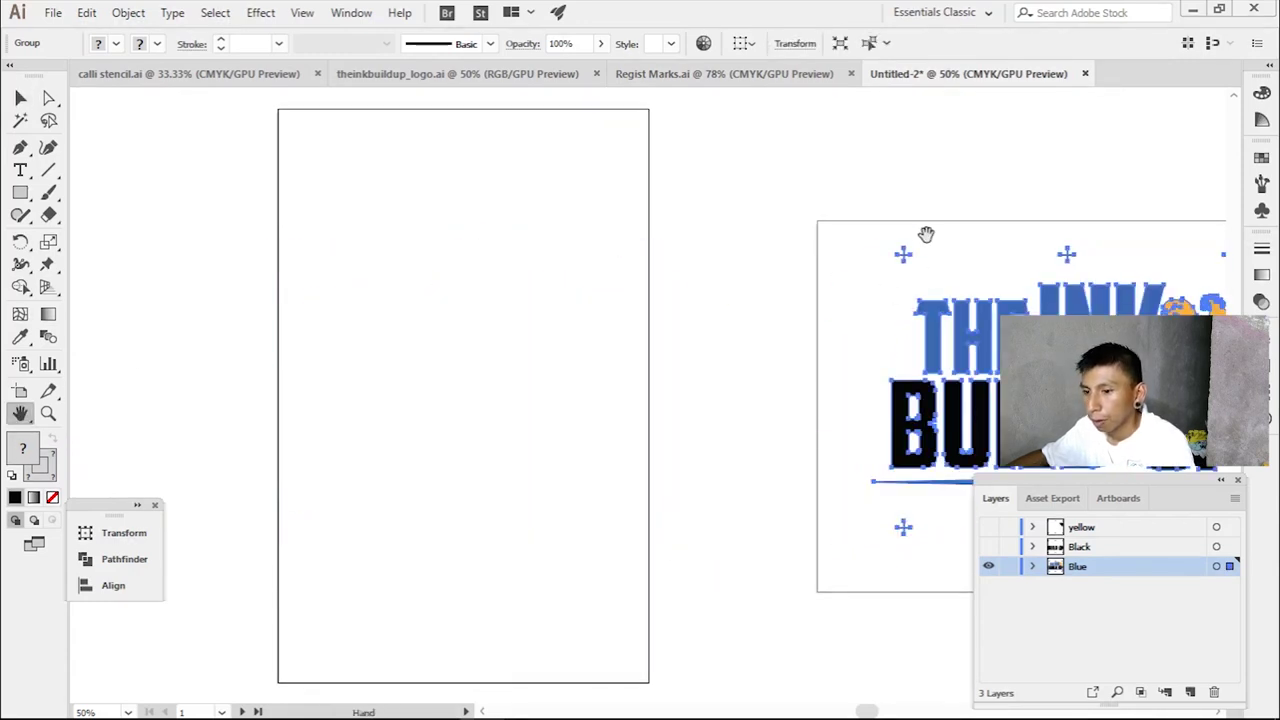
pyautogui.moveTo(992, 182); pyautogui.dragTo(743, 161)
pyautogui.click(20, 97)
pyautogui.click(793, 196)
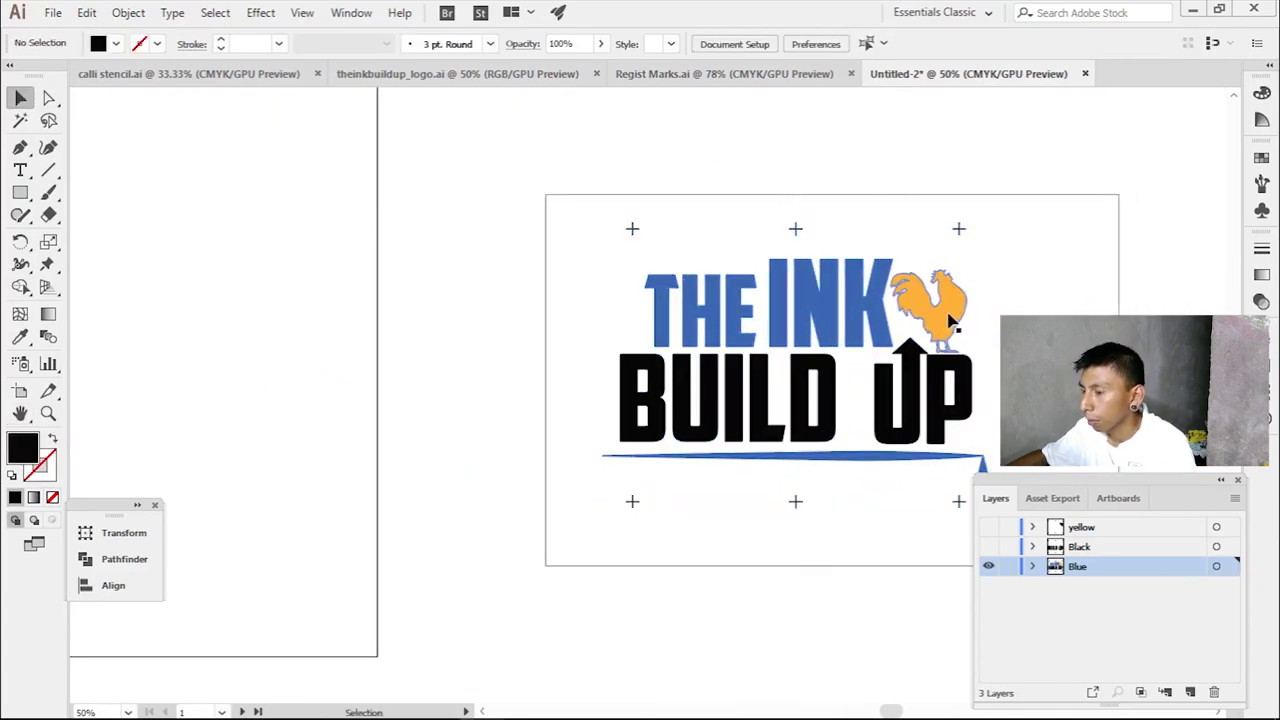
# - Expand the Blue layer's group and delete the orange rooster and the black BUILD UP lettering from it
pyautogui.click(955, 320)
pyautogui.click(1034, 566)
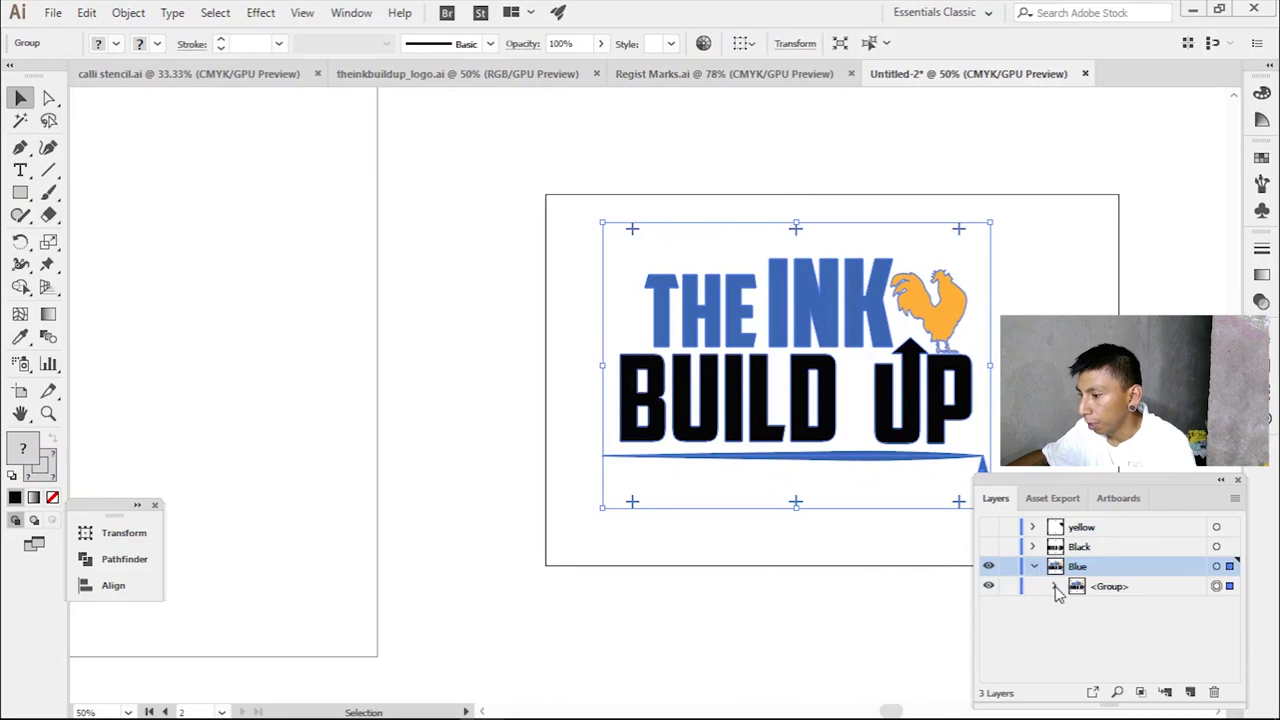
pyautogui.click(1055, 587)
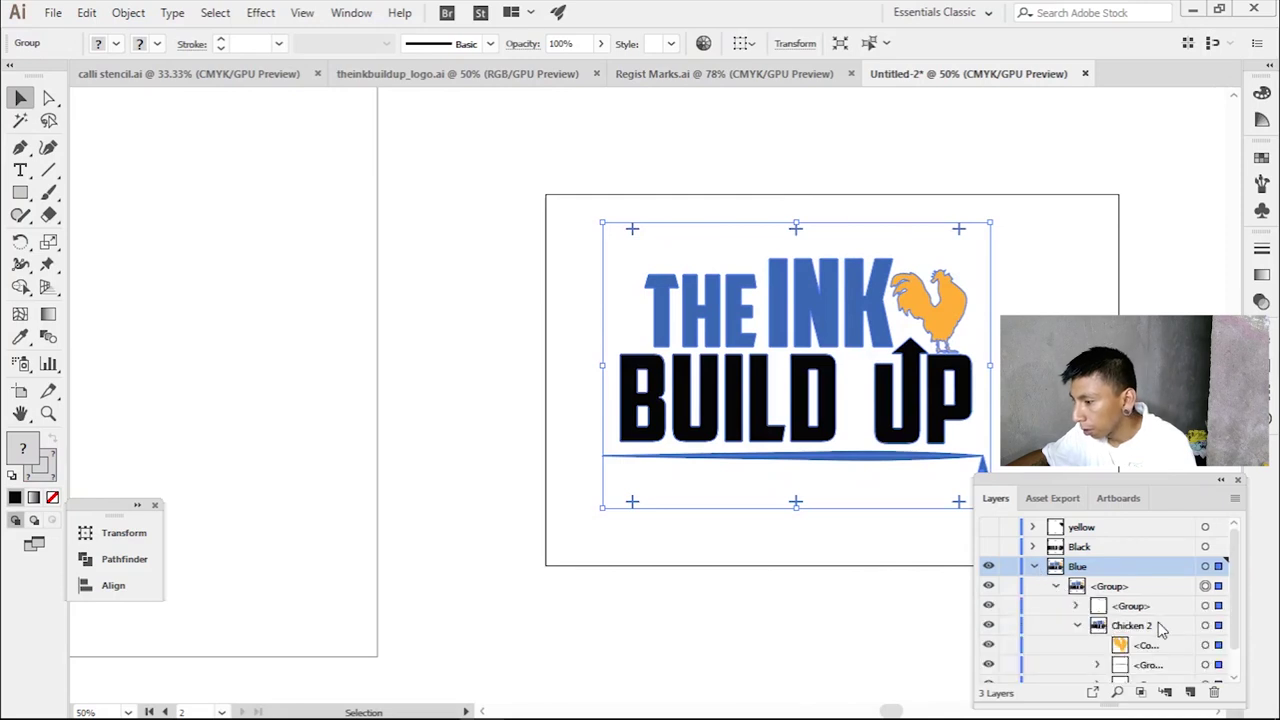
pyautogui.click(1206, 645)
pyautogui.press('Delete')
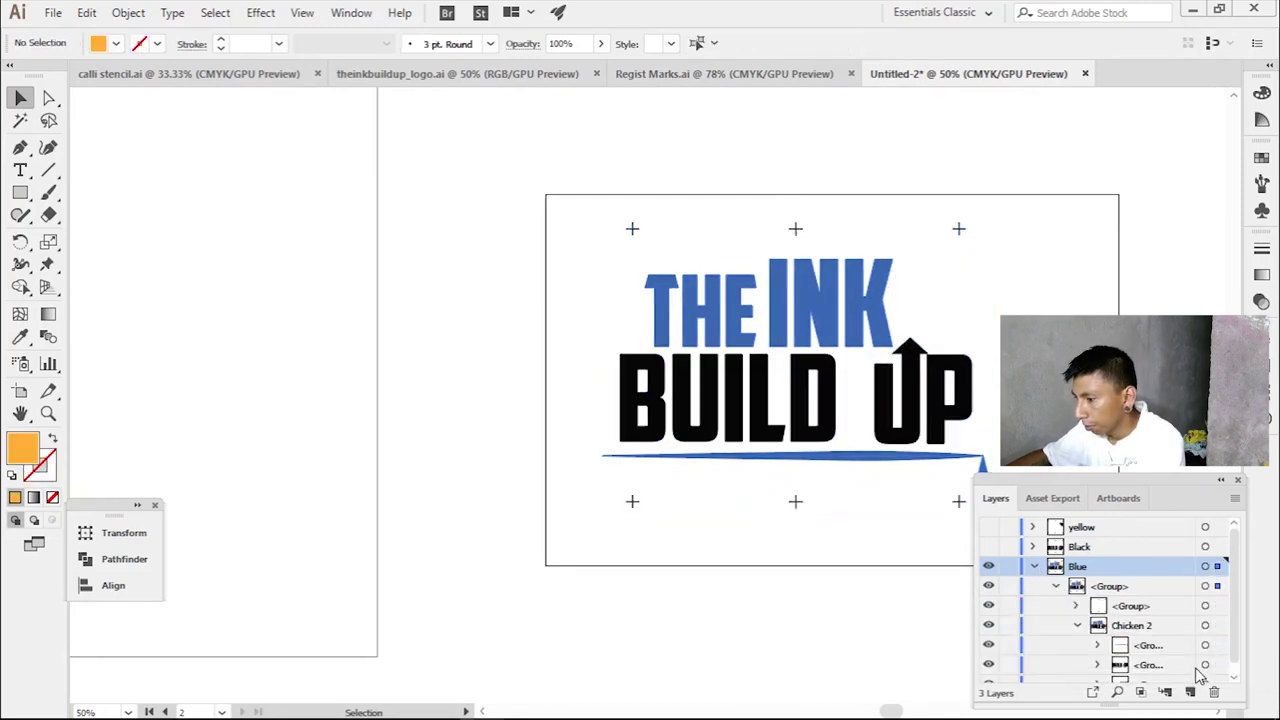
pyautogui.click(1205, 665)
pyautogui.press('Delete')
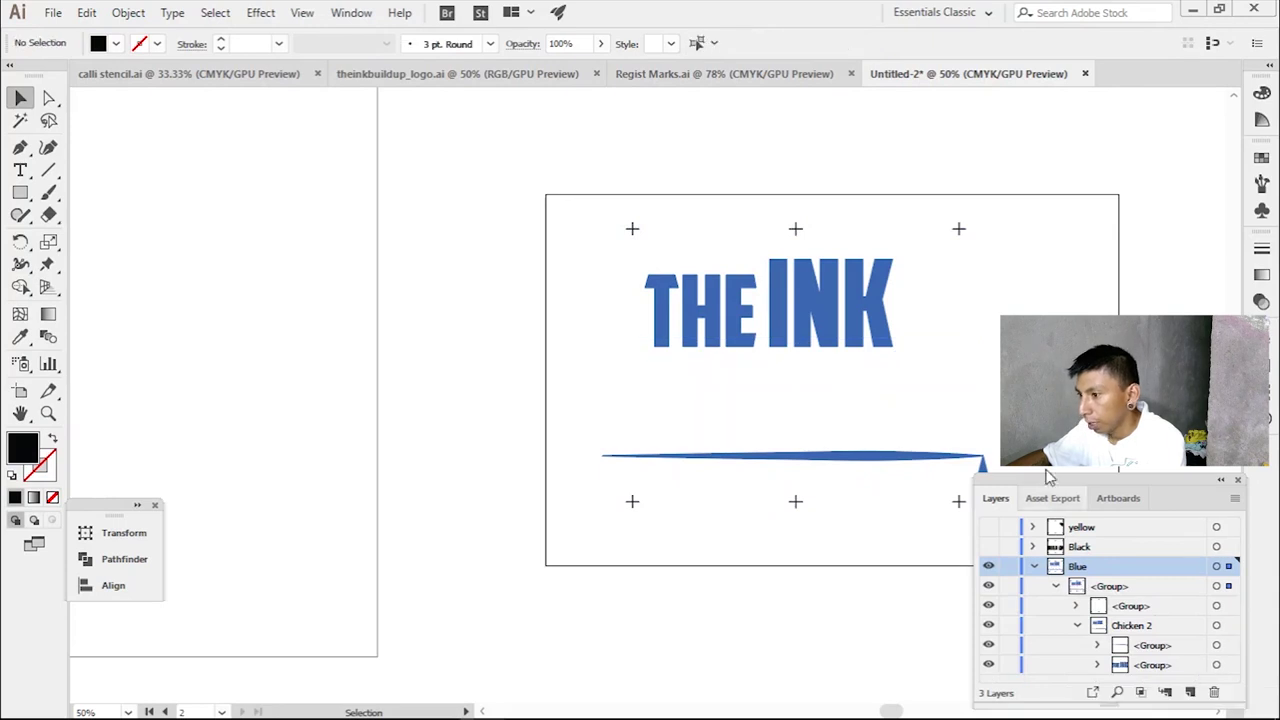
# - Isolate the THE INK lettering within the Blue layer's nested groups and set its fill to black
pyautogui.click(866, 318)
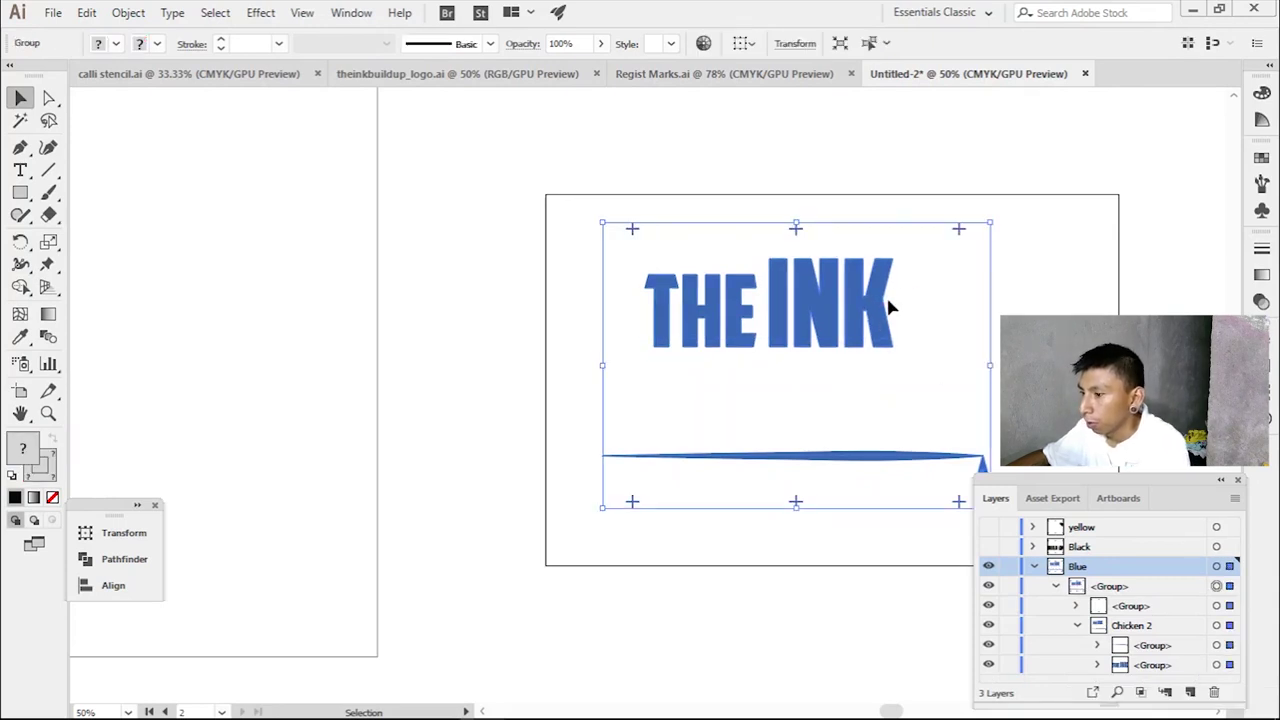
pyautogui.doubleClick(892, 318)
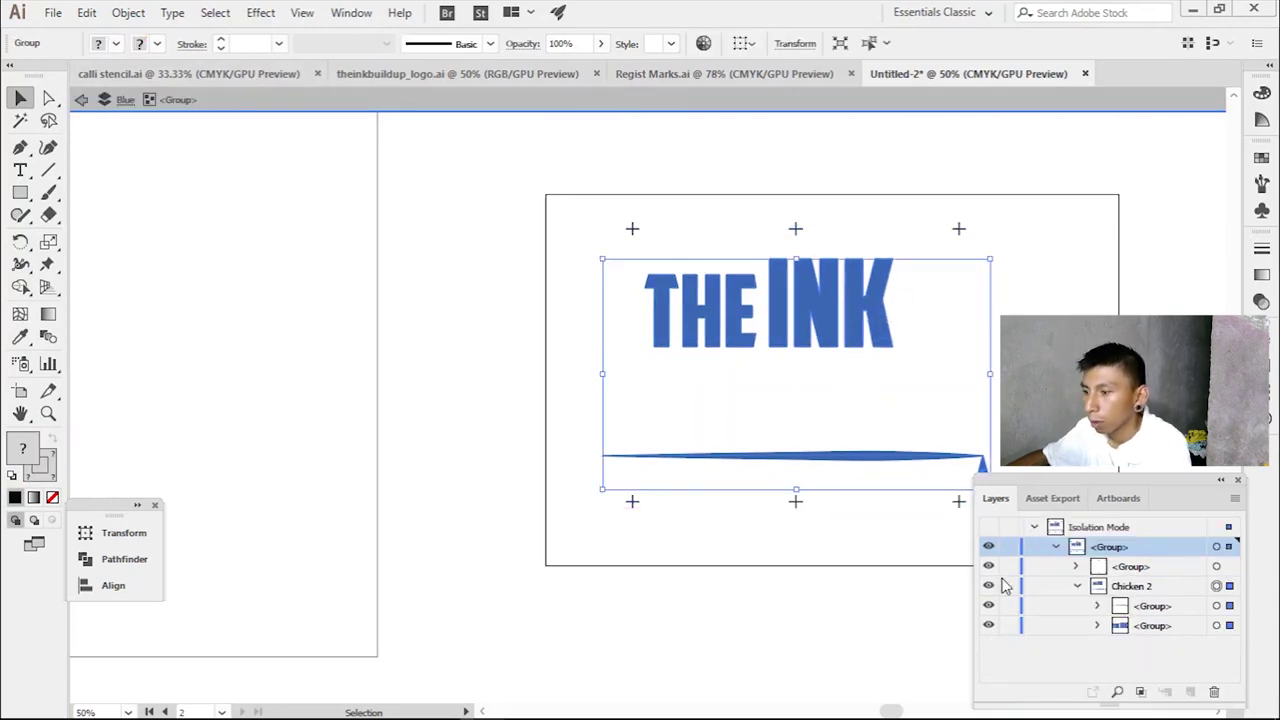
pyautogui.doubleClick(860, 290)
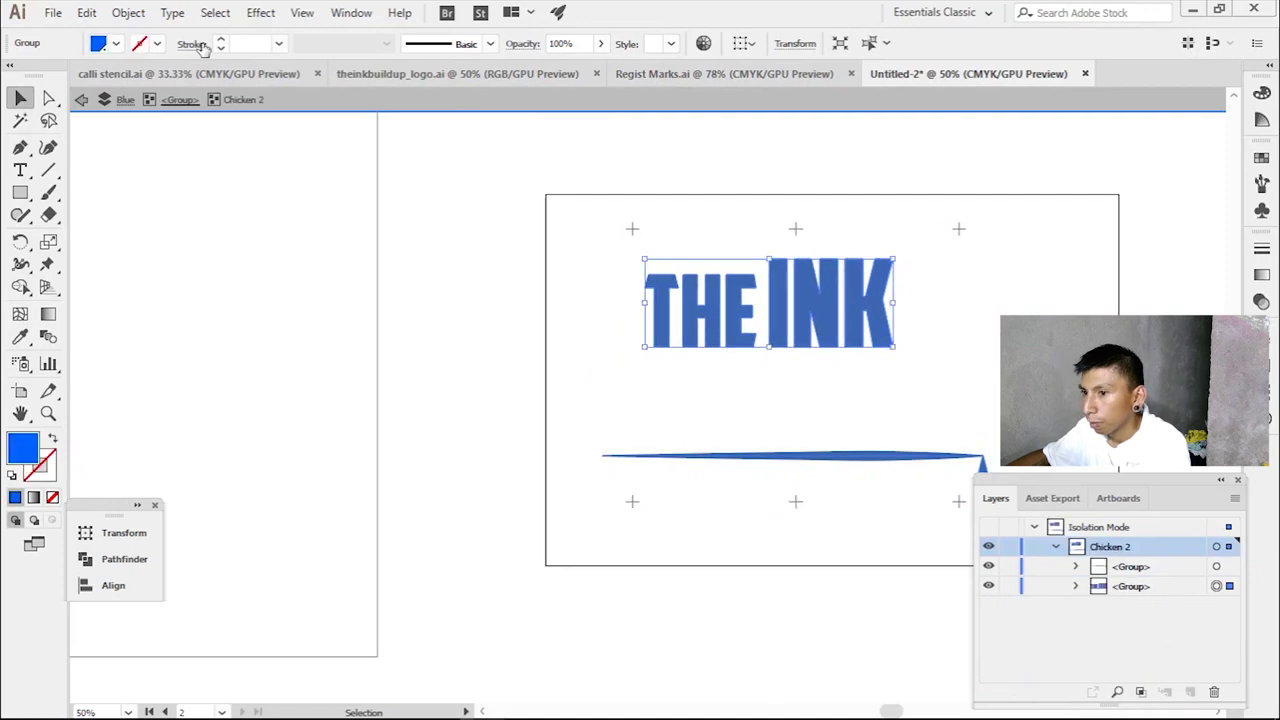
pyautogui.click(116, 43)
pyautogui.click(53, 76)
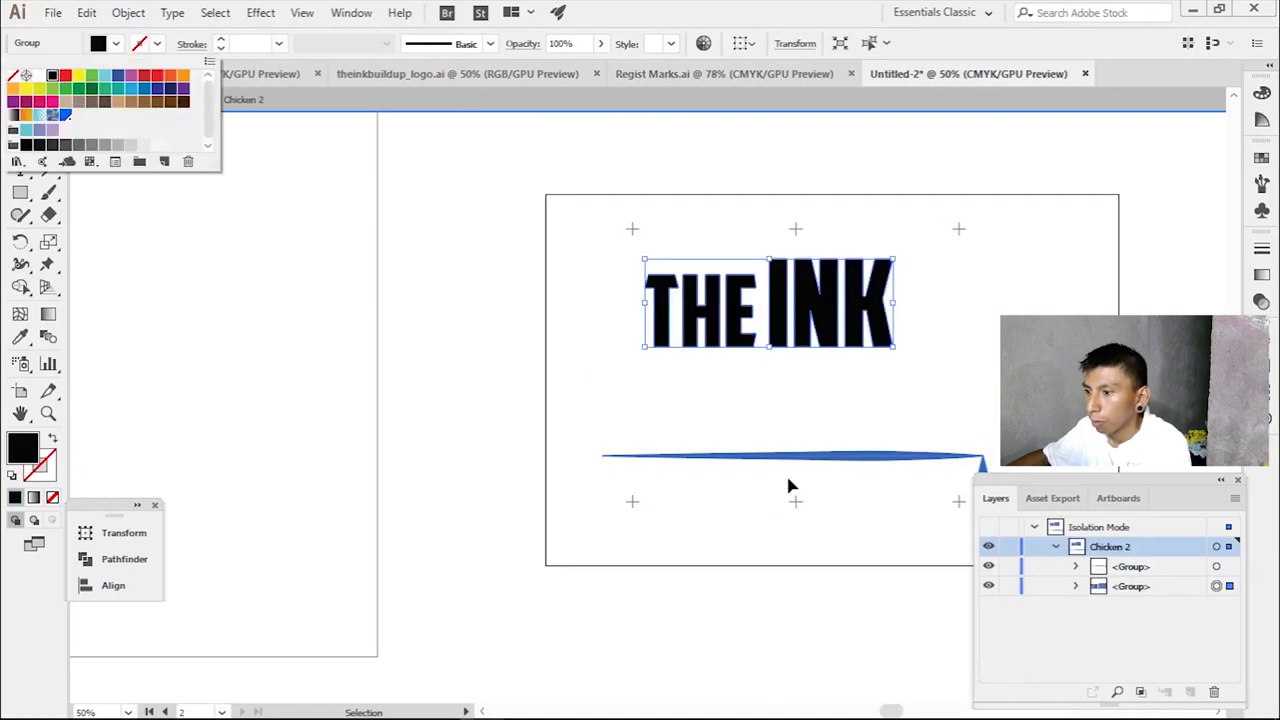
# - Isolate the group holding the tapered underline and set the line's stroke to black
pyautogui.doubleClick(847, 461)
pyautogui.click(852, 462)
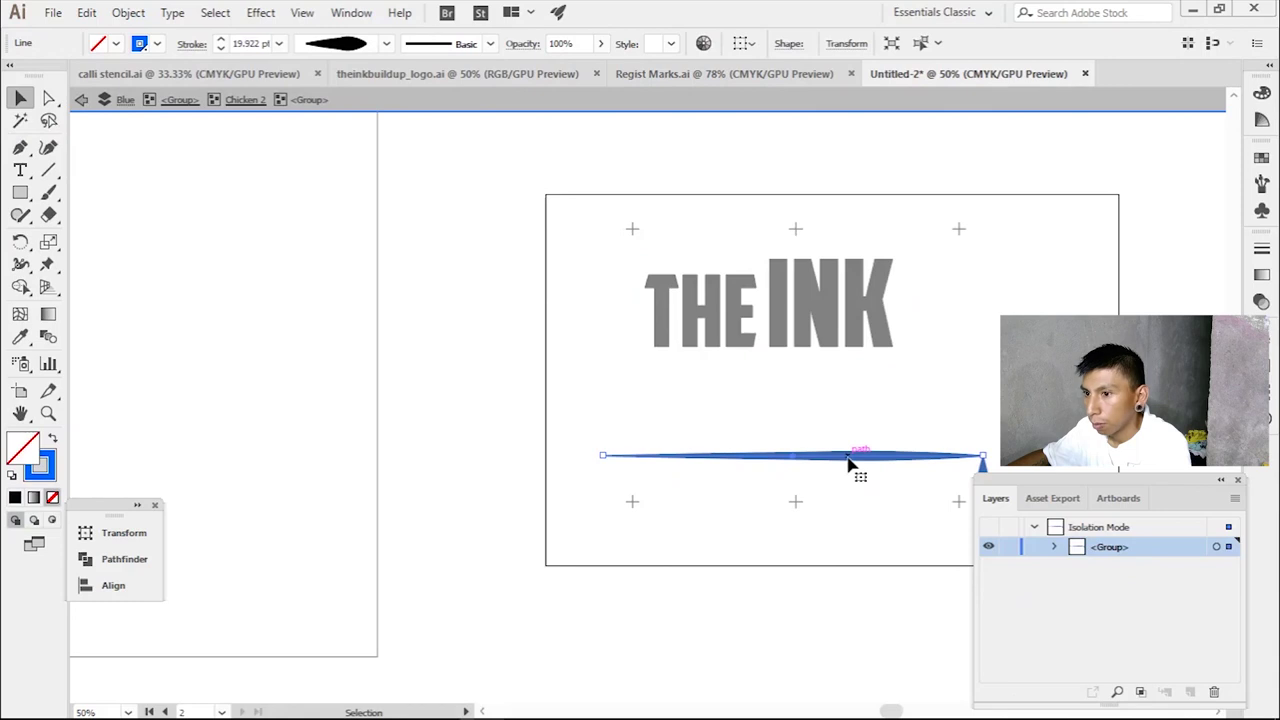
pyautogui.click(157, 43)
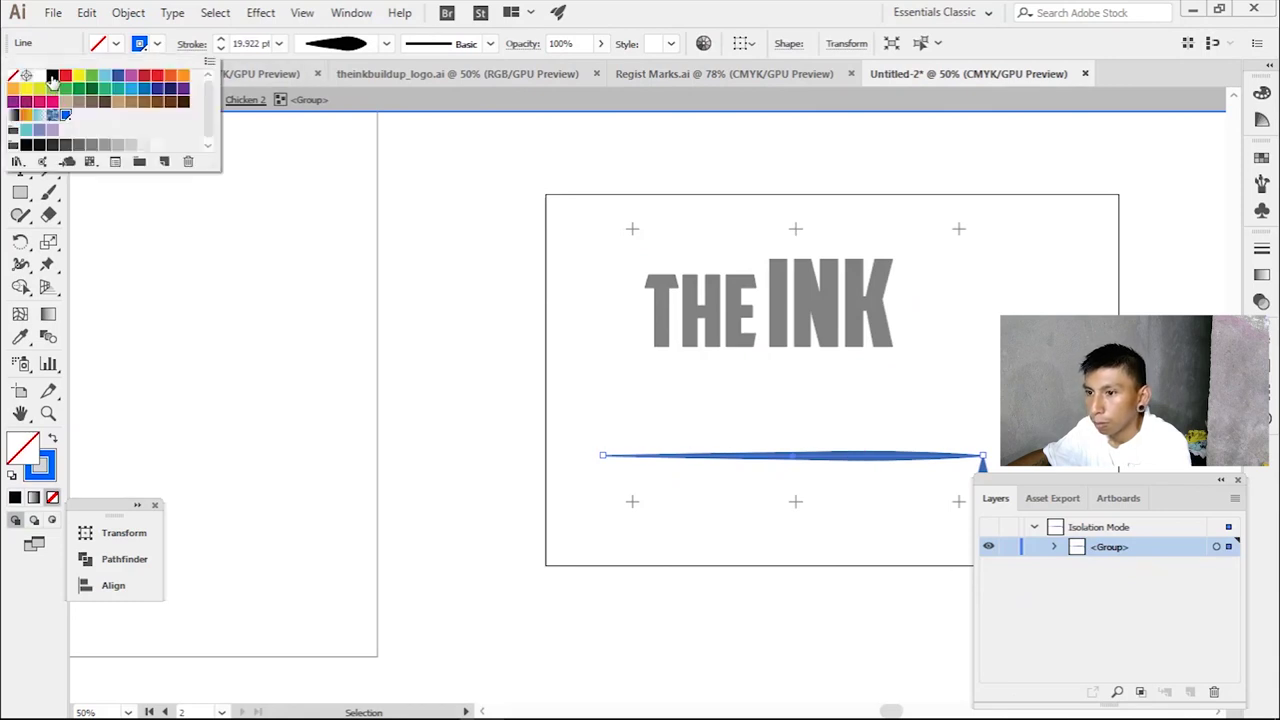
pyautogui.click(53, 76)
# - Set the fill of the small drop at the end of the underline to black and collapse the Layers panel
pyautogui.click(945, 470)
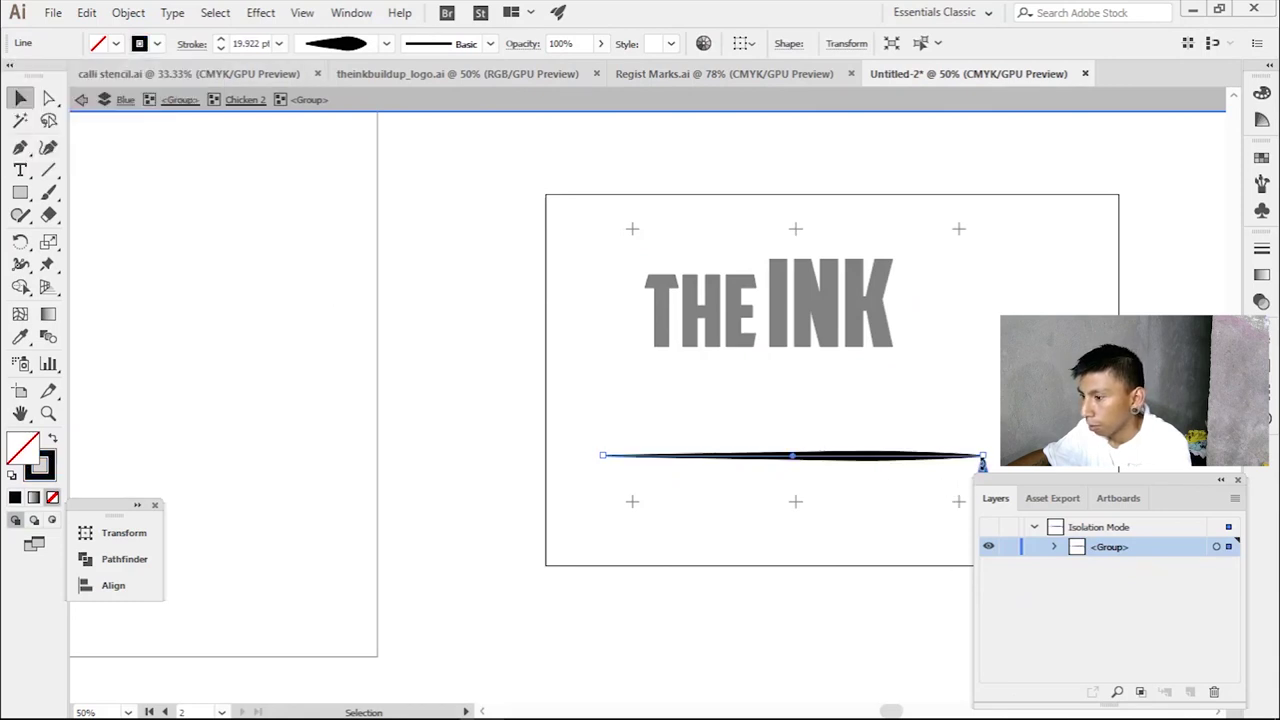
pyautogui.click(980, 470)
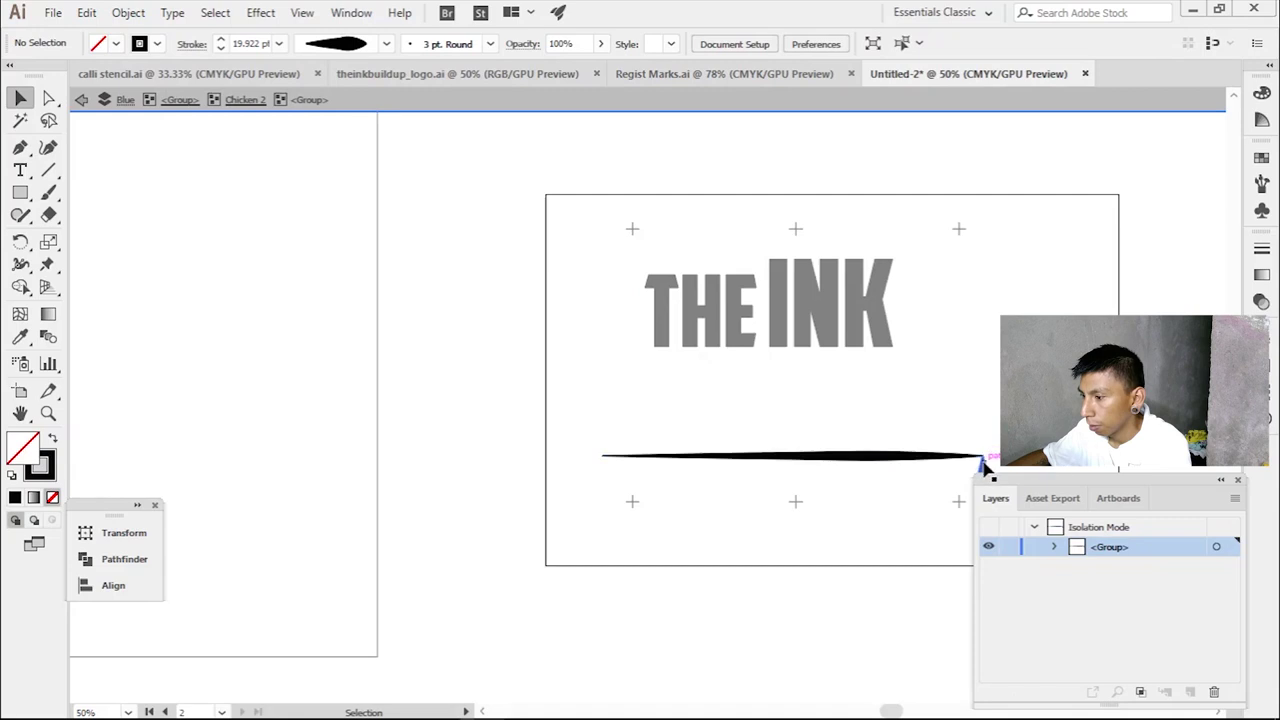
pyautogui.click(970, 452)
pyautogui.click(116, 44)
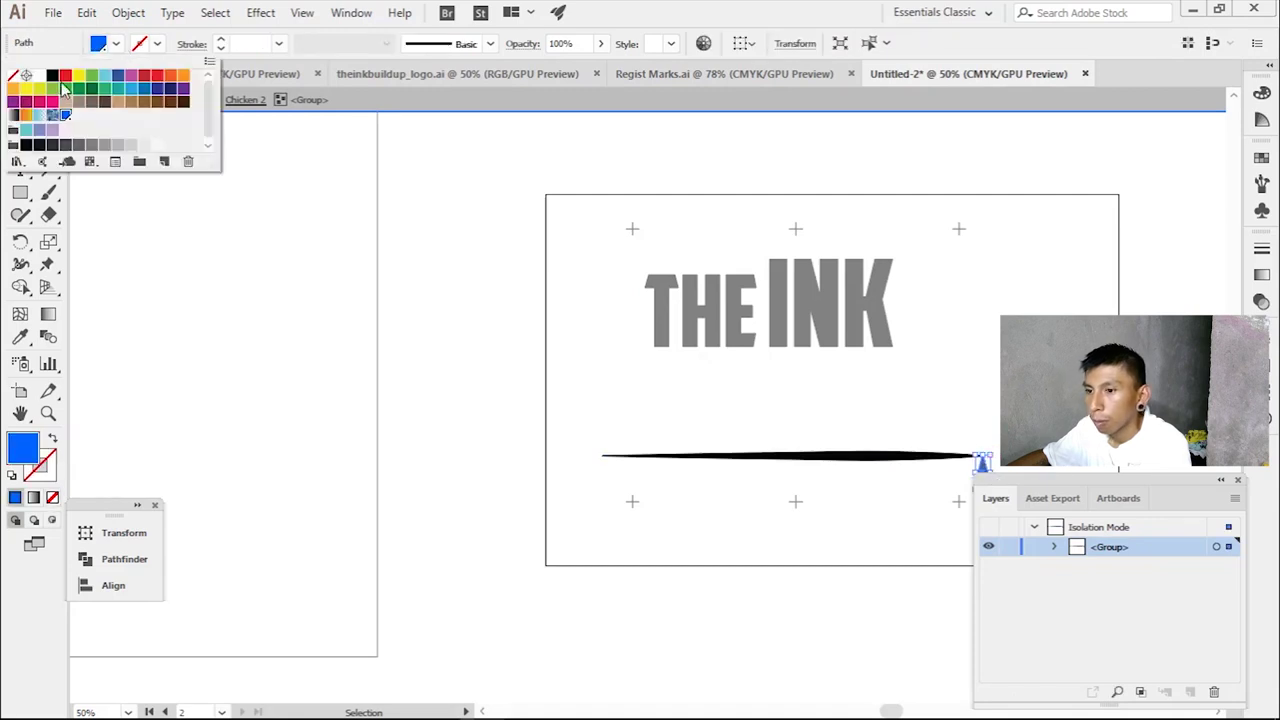
pyautogui.click(52, 75)
pyautogui.click(504, 167)
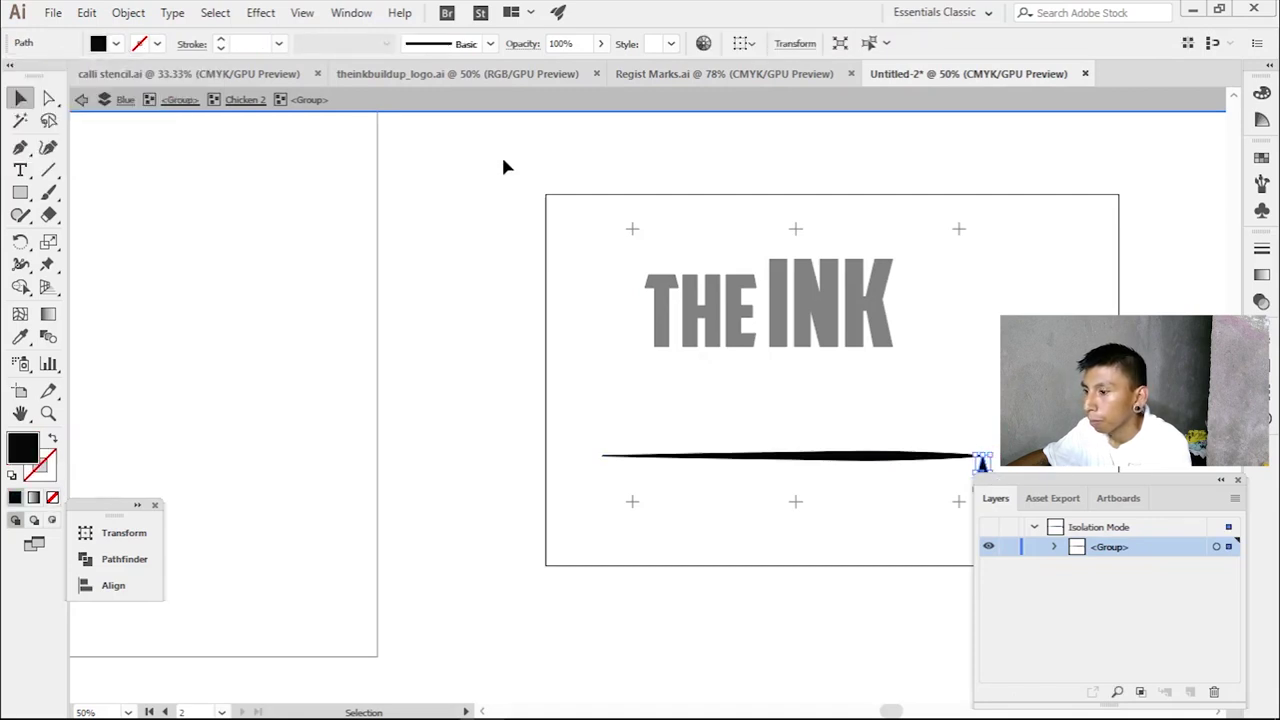
pyautogui.click(1221, 480)
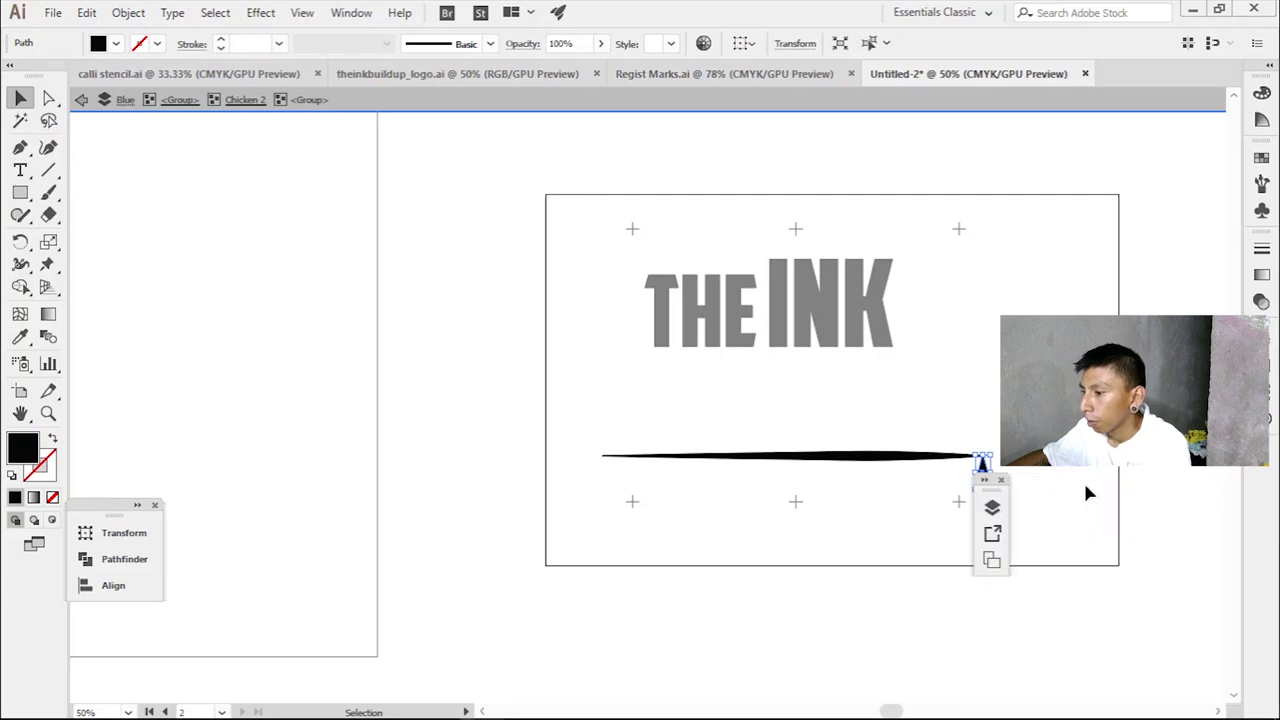
pyautogui.click(452, 293)
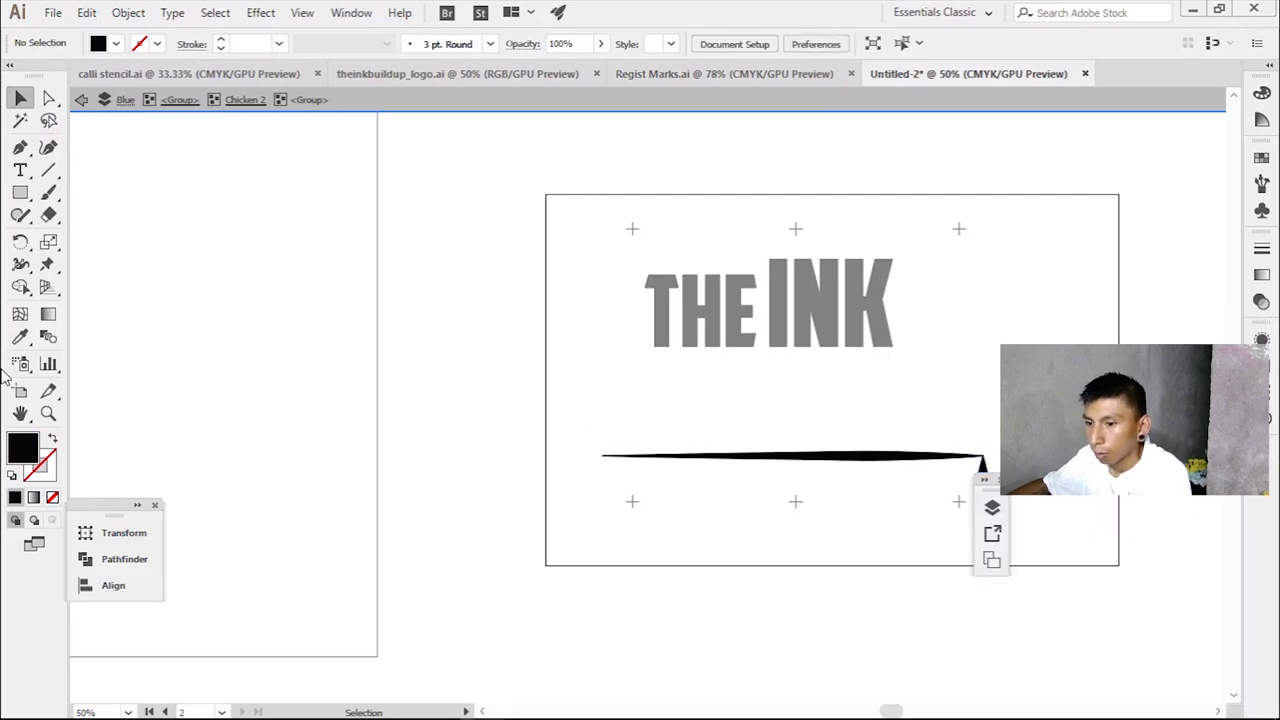
# - Exit isolation mode completely and make the Black and yellow layers visible again
pyautogui.click(992, 508)
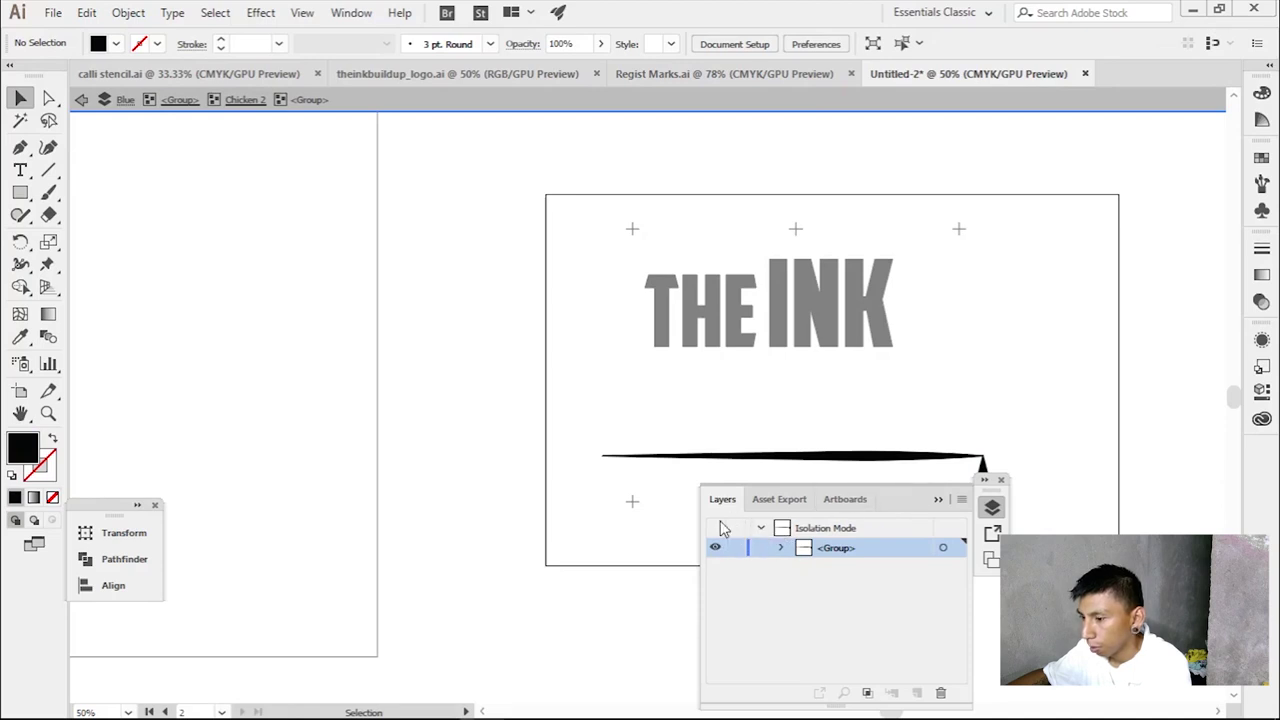
pyautogui.click(81, 101)
pyautogui.click(81, 101)
pyautogui.click(81, 101)
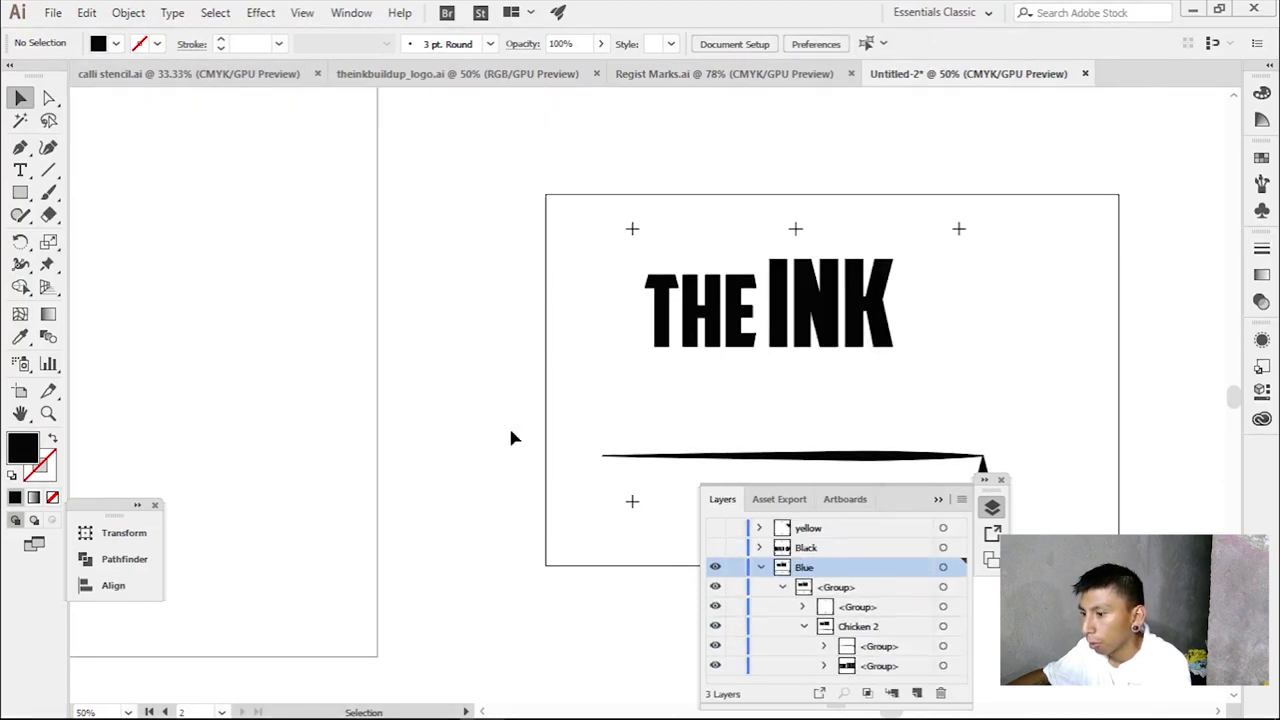
pyautogui.click(715, 547)
pyautogui.click(715, 528)
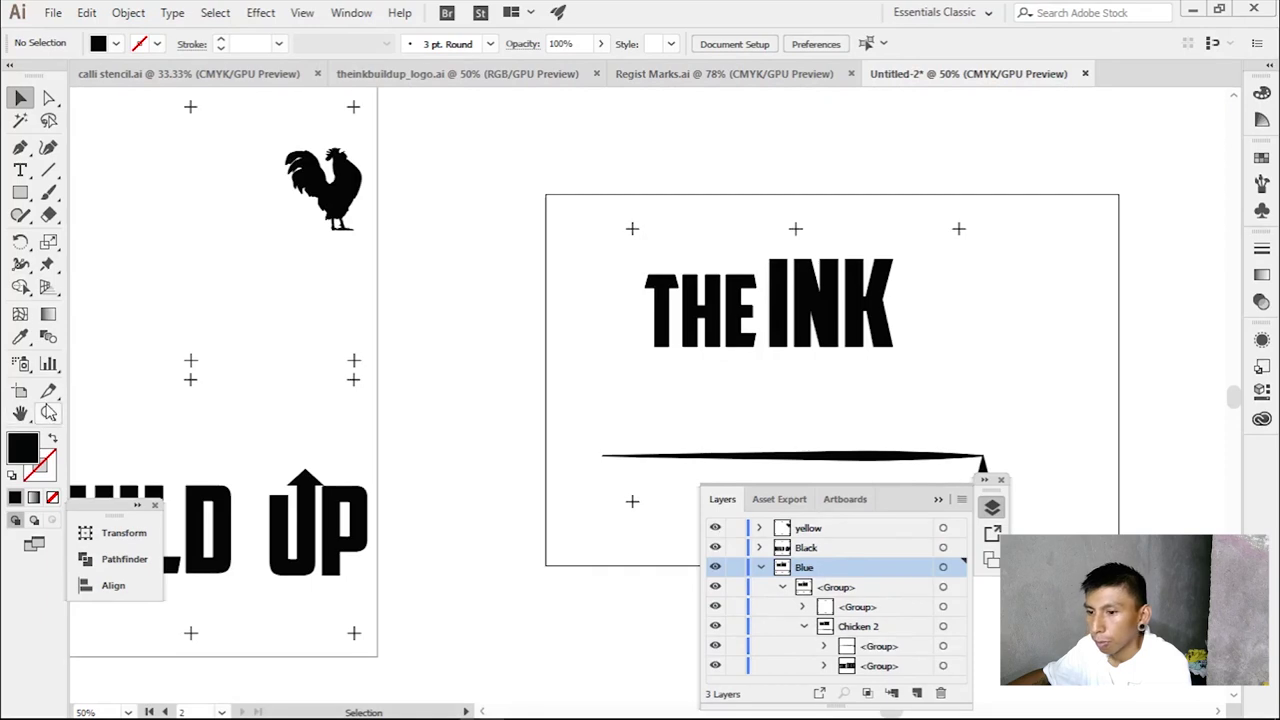
# - Examine the portrait artboard's rooster separation and the extent of its registration-mark group
pyautogui.click(22, 415)
pyautogui.moveTo(449, 314); pyautogui.dragTo(691, 289)
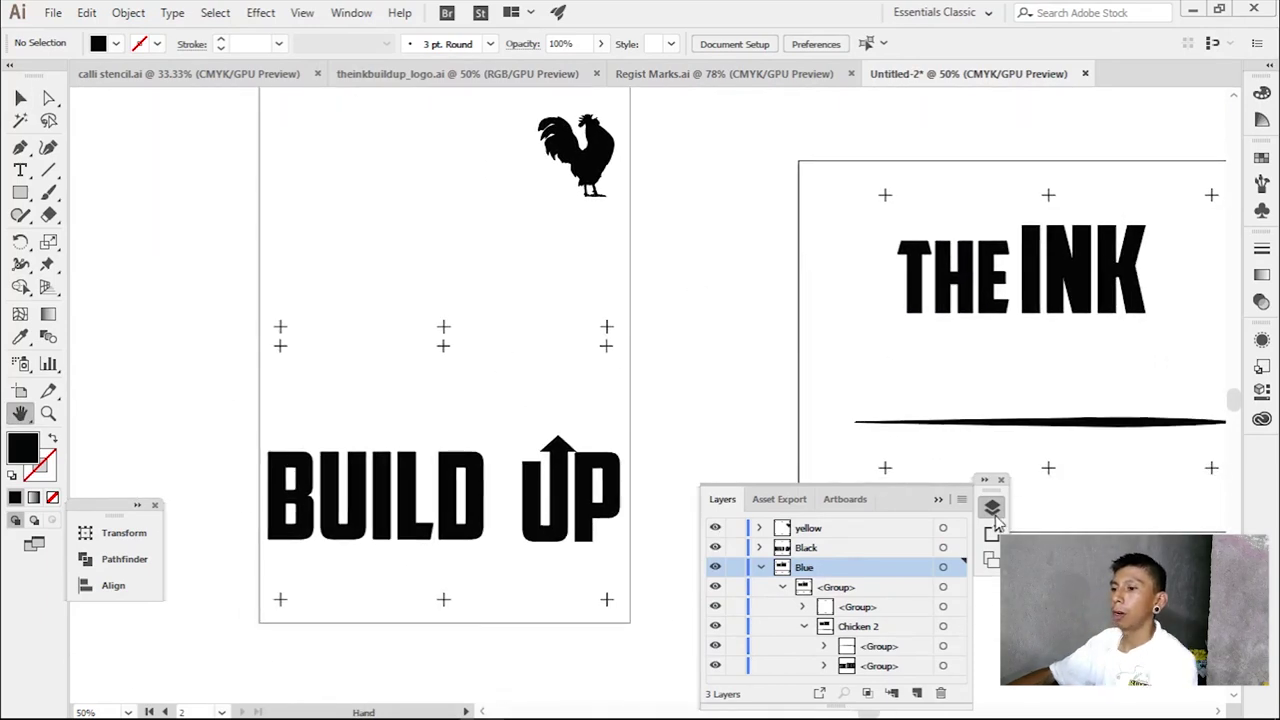
pyautogui.click(938, 499)
pyautogui.click(991, 506)
pyautogui.press('v')
pyautogui.scroll(3, 580, 322)
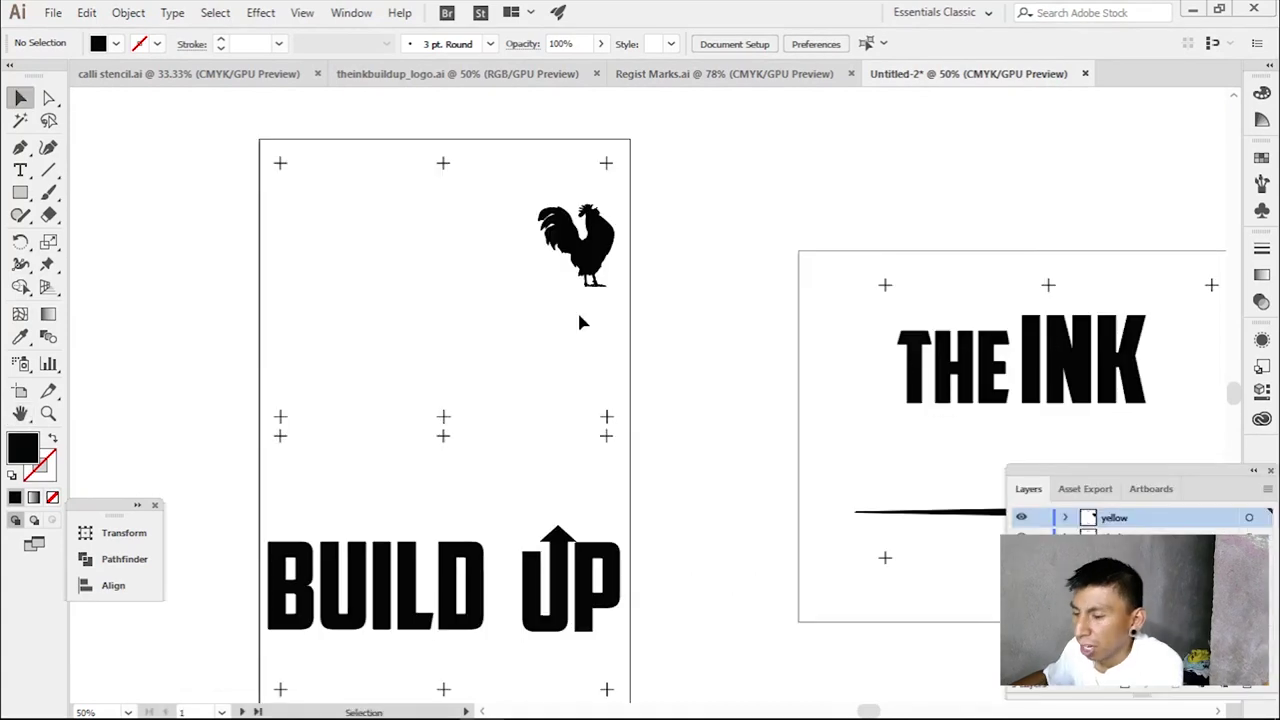
pyautogui.moveTo(593, 176); pyautogui.dragTo(589, 383)
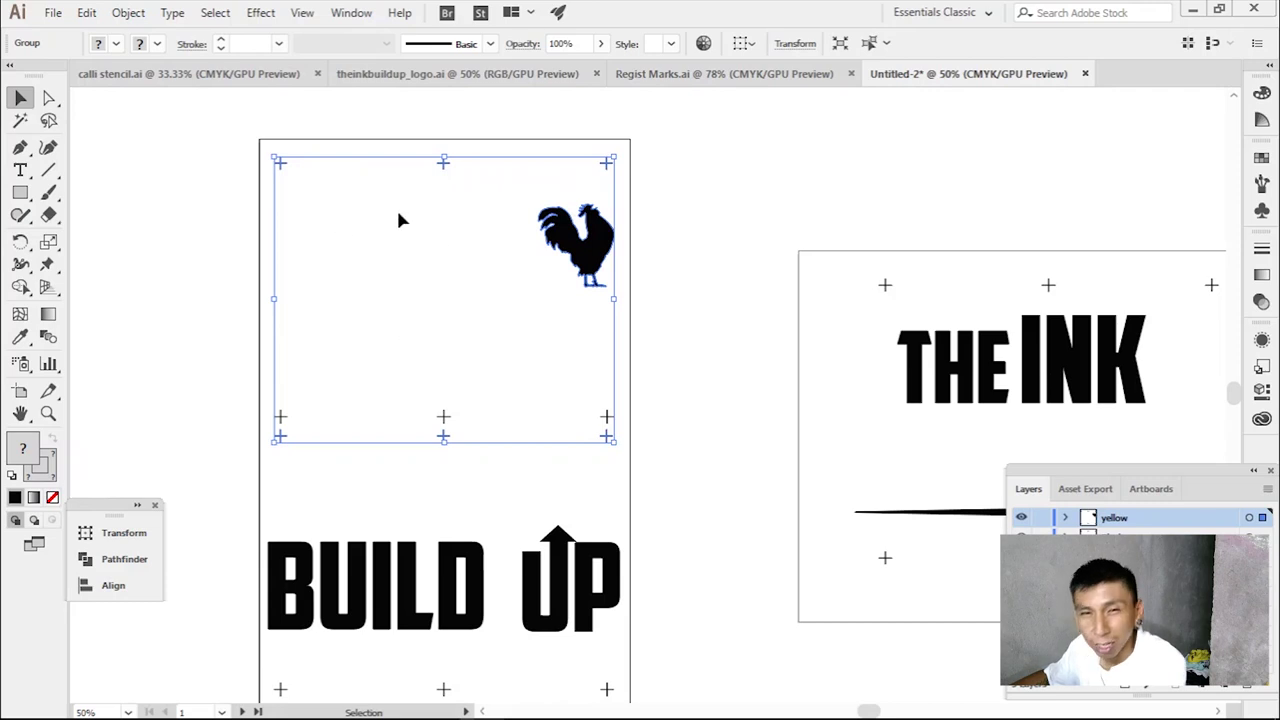
pyautogui.click(714, 218)
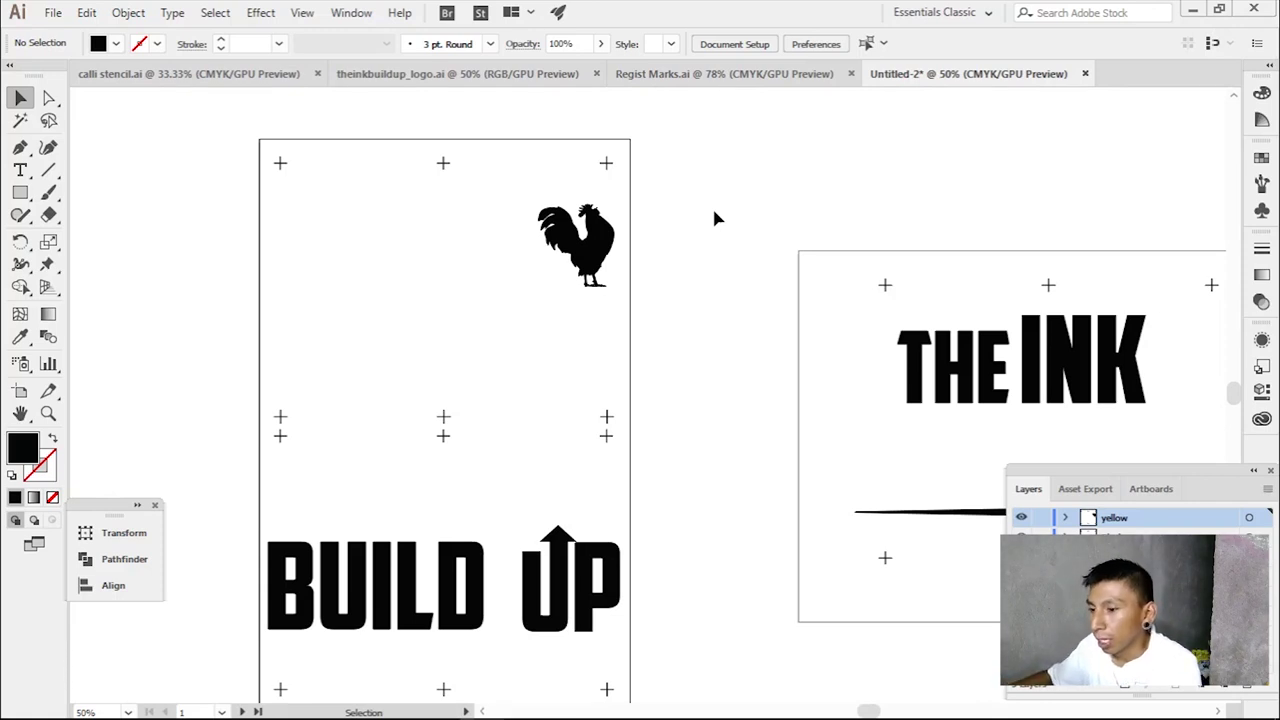
# - Switch to calli stencil.ai, isolate the upper round phoenix emblem and copy it
pyautogui.click(200, 75)
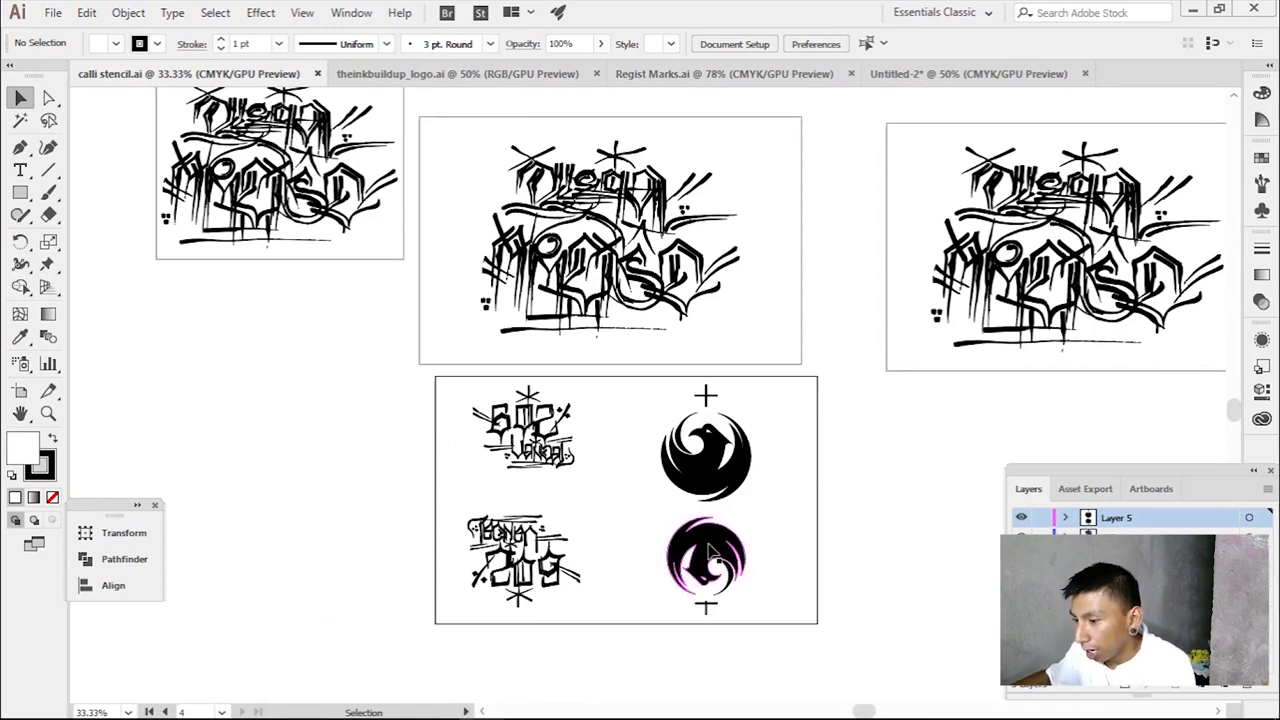
pyautogui.doubleClick(710, 482)
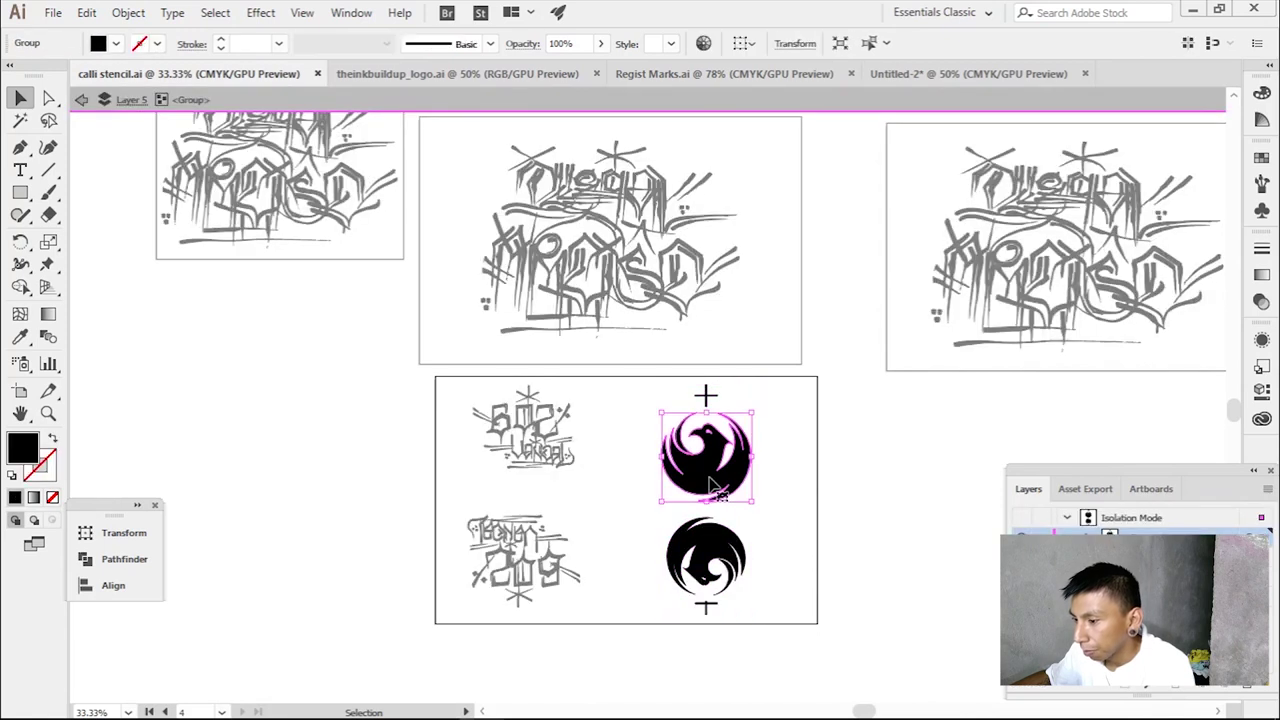
pyautogui.click(87, 12)
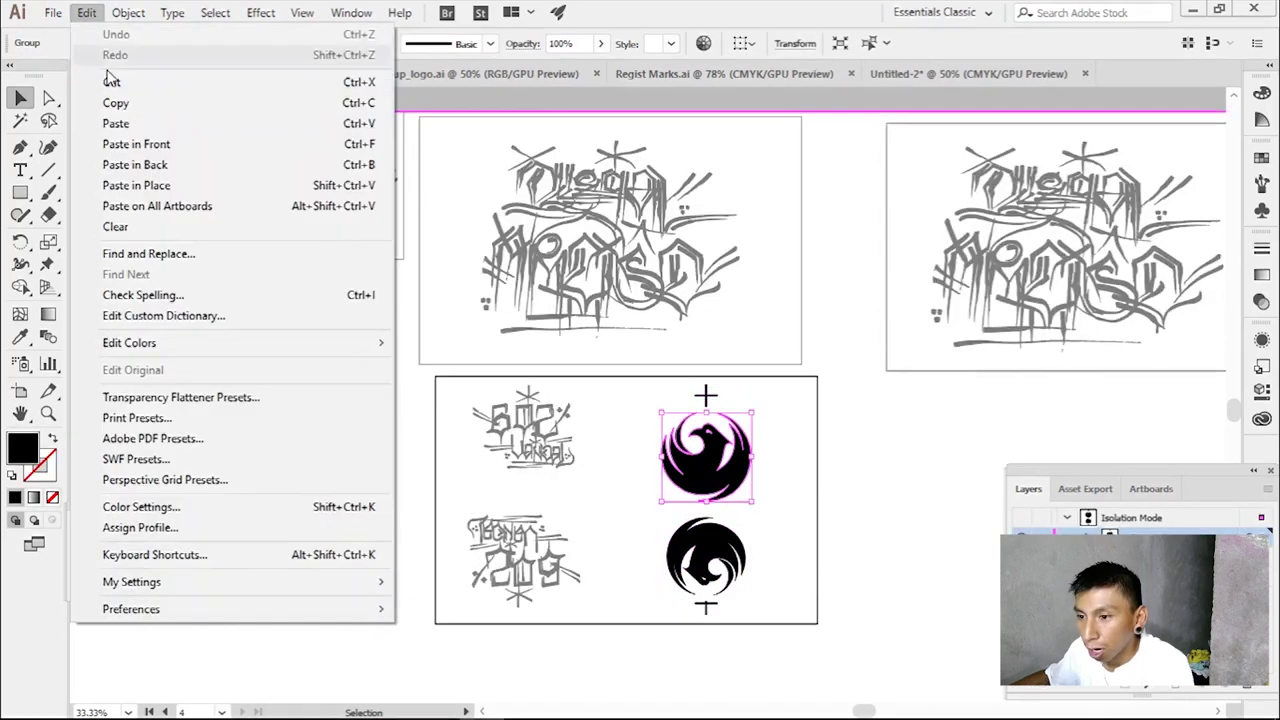
pyautogui.click(155, 104)
# - Paste the phoenix emblem into the Untitled-2 document's yellow layer and place it in the empty space beside the rooster
pyautogui.click(912, 74)
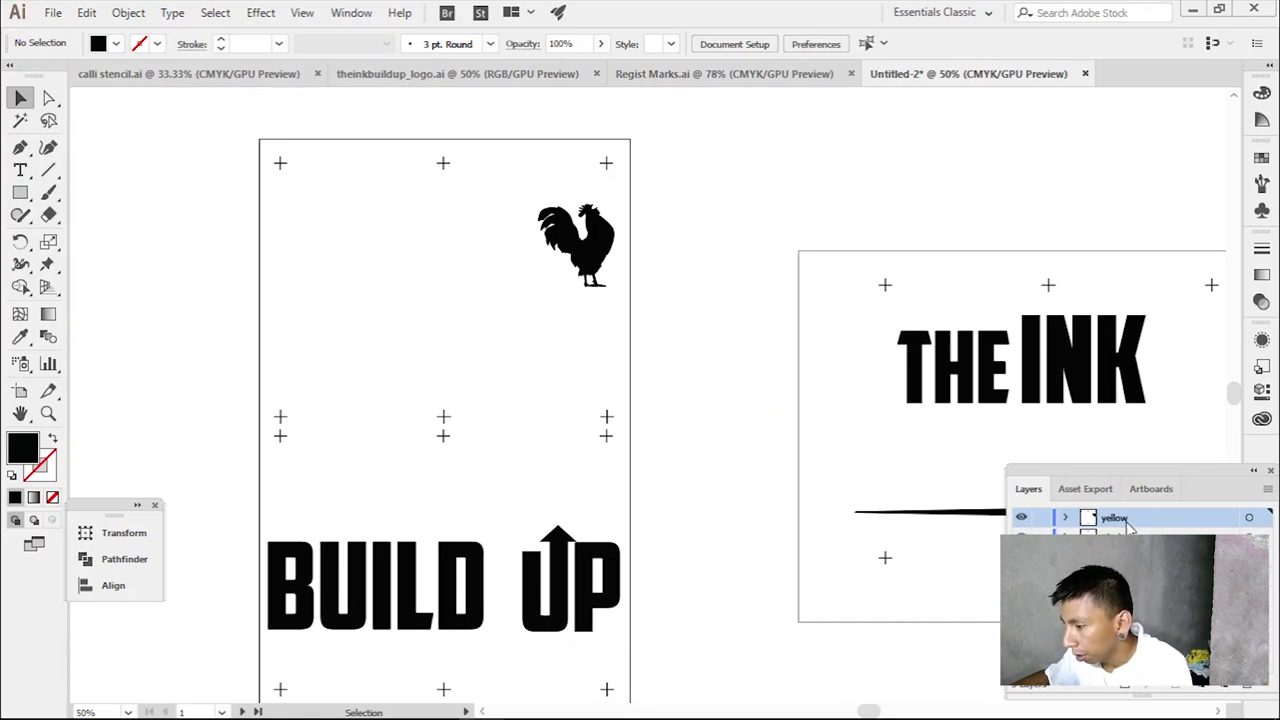
pyautogui.click(87, 12)
pyautogui.click(155, 123)
pyautogui.moveTo(646, 418); pyautogui.dragTo(380, 272)
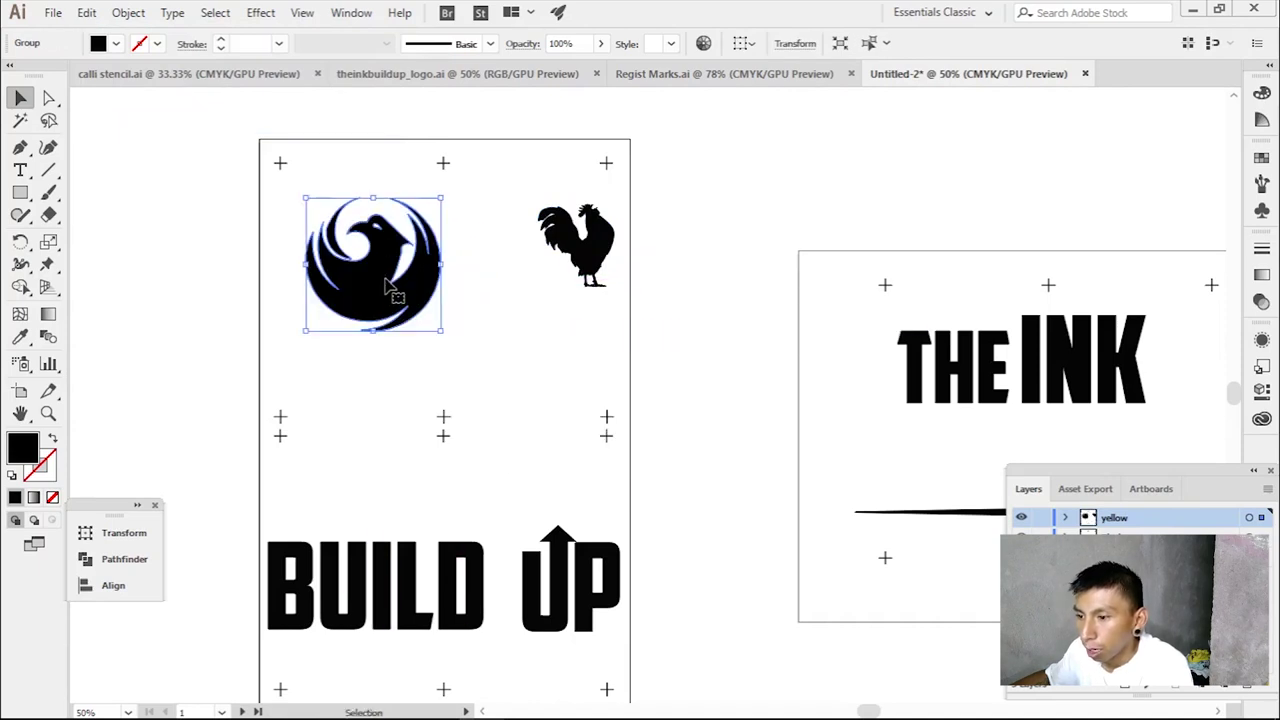
# - Set the phoenix emblem's width to 3 in with proportions locked, and collapse the Transform panel
pyautogui.click(136, 534)
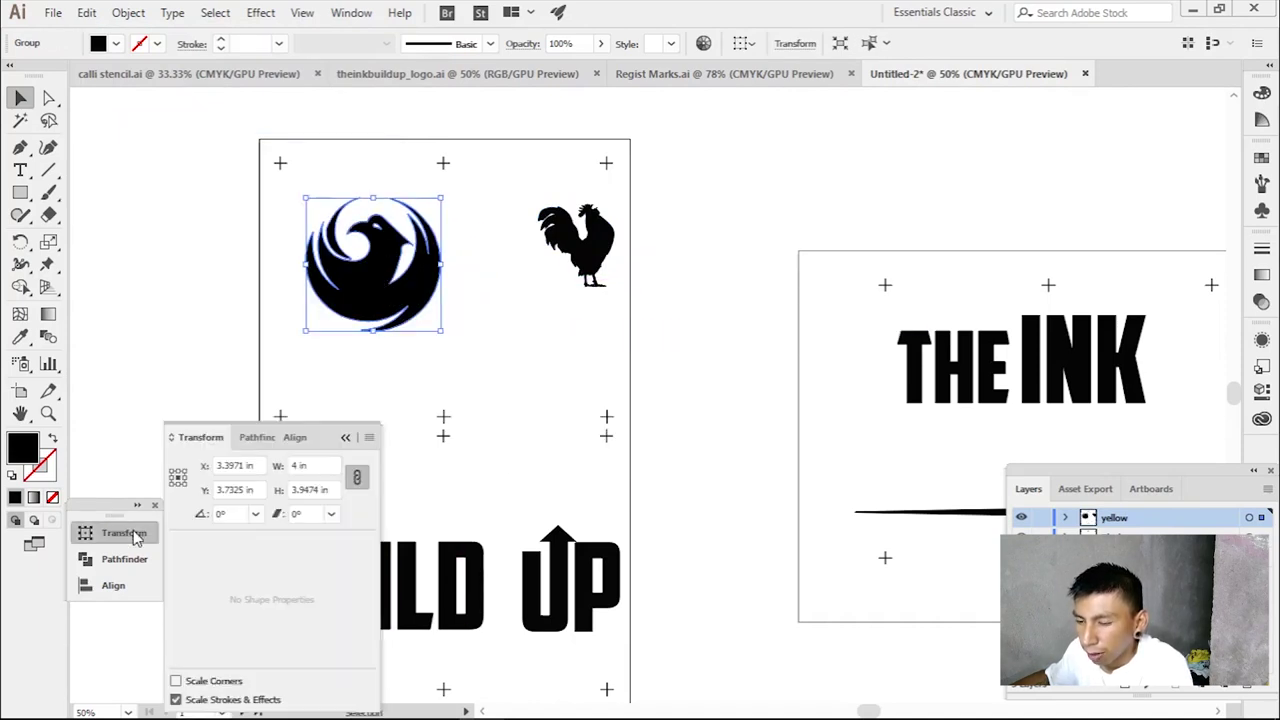
pyautogui.click(298, 466)
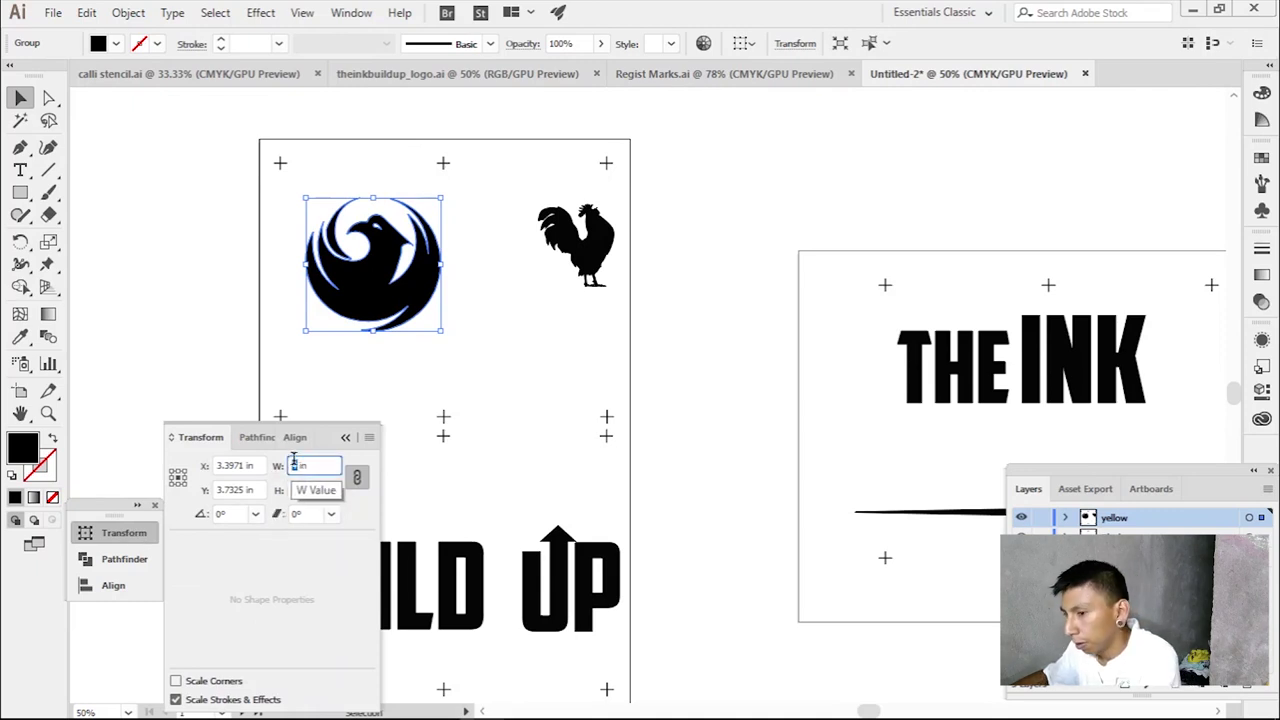
pyautogui.write('3 in')
pyautogui.click(516, 370)
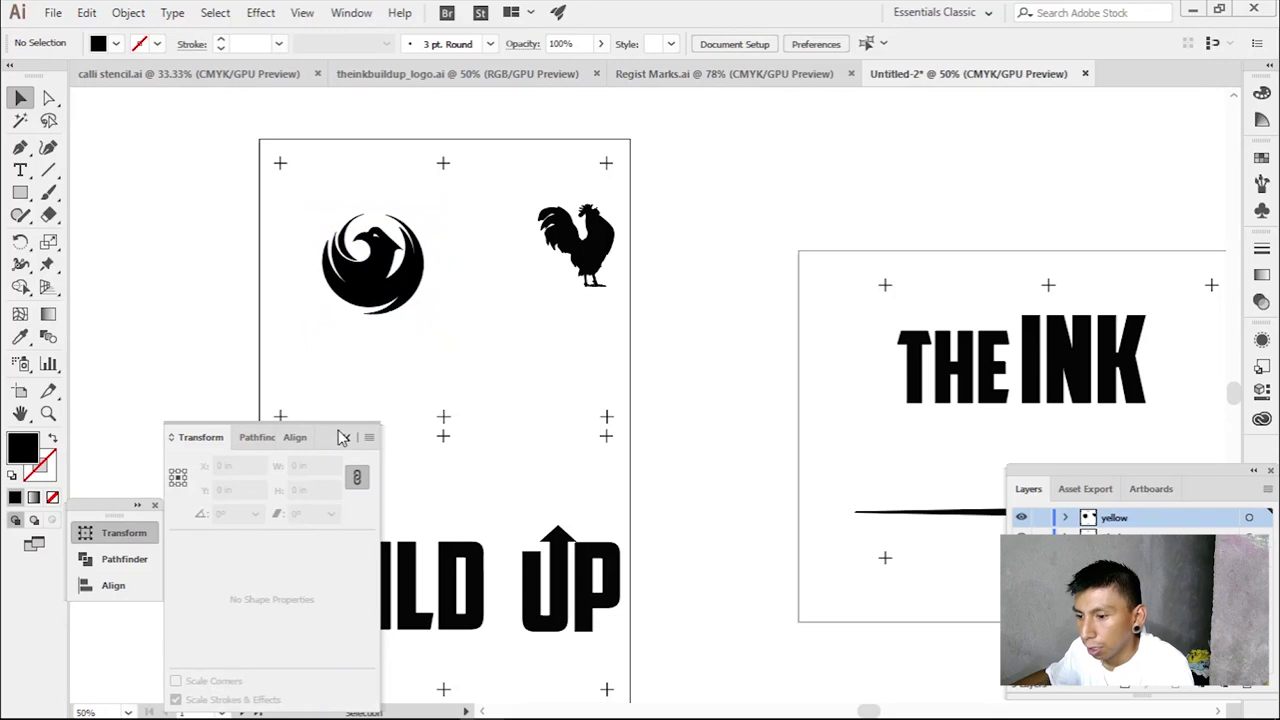
pyautogui.click(345, 437)
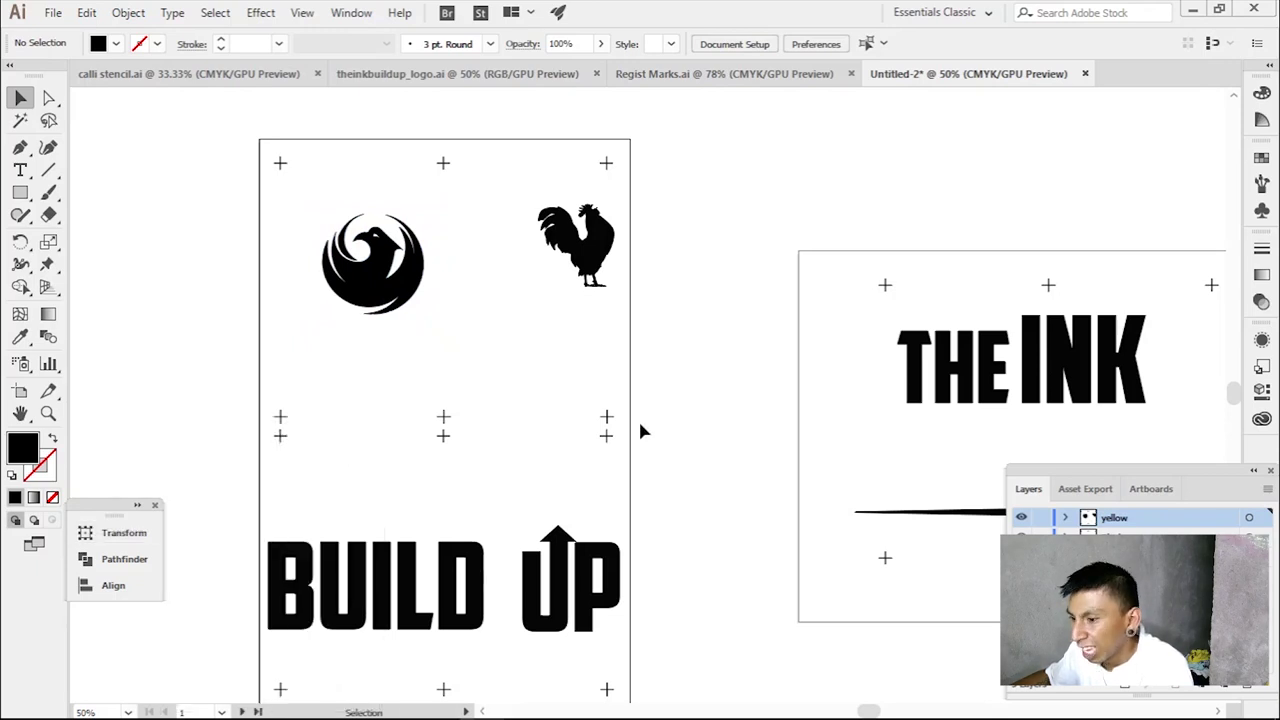
# - Review the original logo in theinkbuildup_logo.ai and the Regist Marks.ai document, and return to Untitled-2 to select the rooster's registration-mark group
pyautogui.moveTo(590, 275); pyautogui.dragTo(745, 348)
pyautogui.click(901, 315)
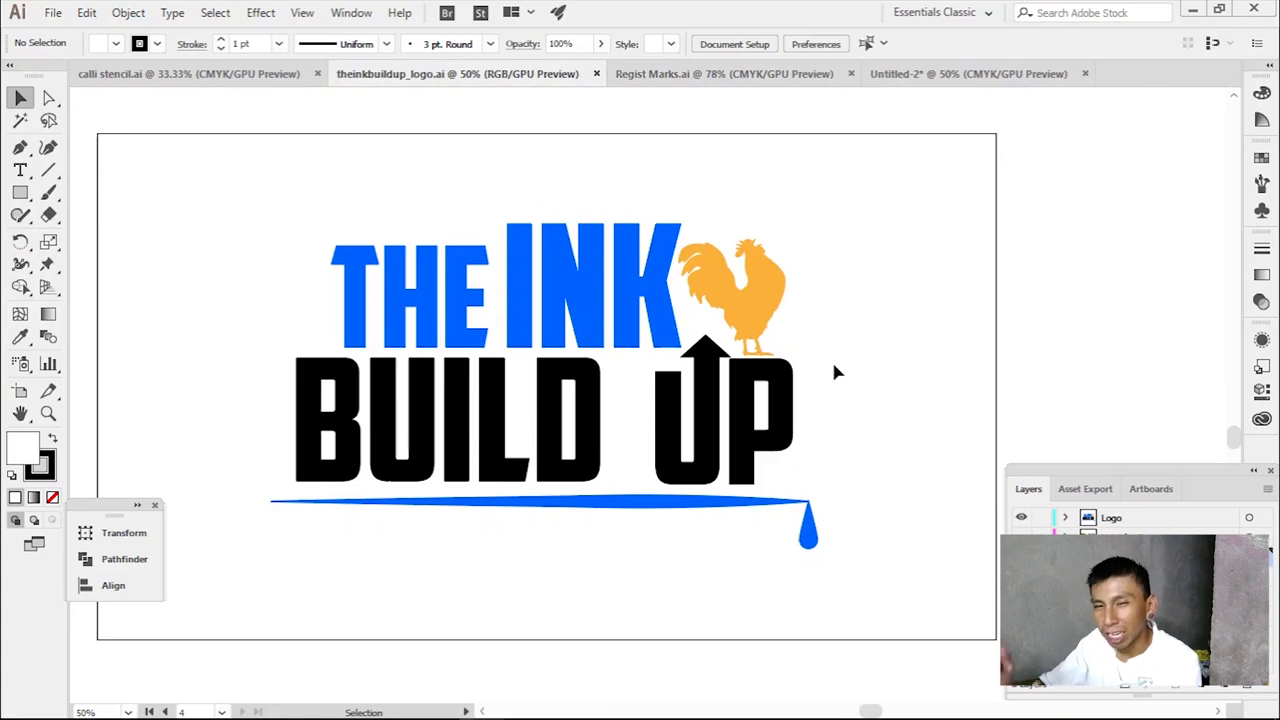
pyautogui.click(702, 75)
pyautogui.click(930, 75)
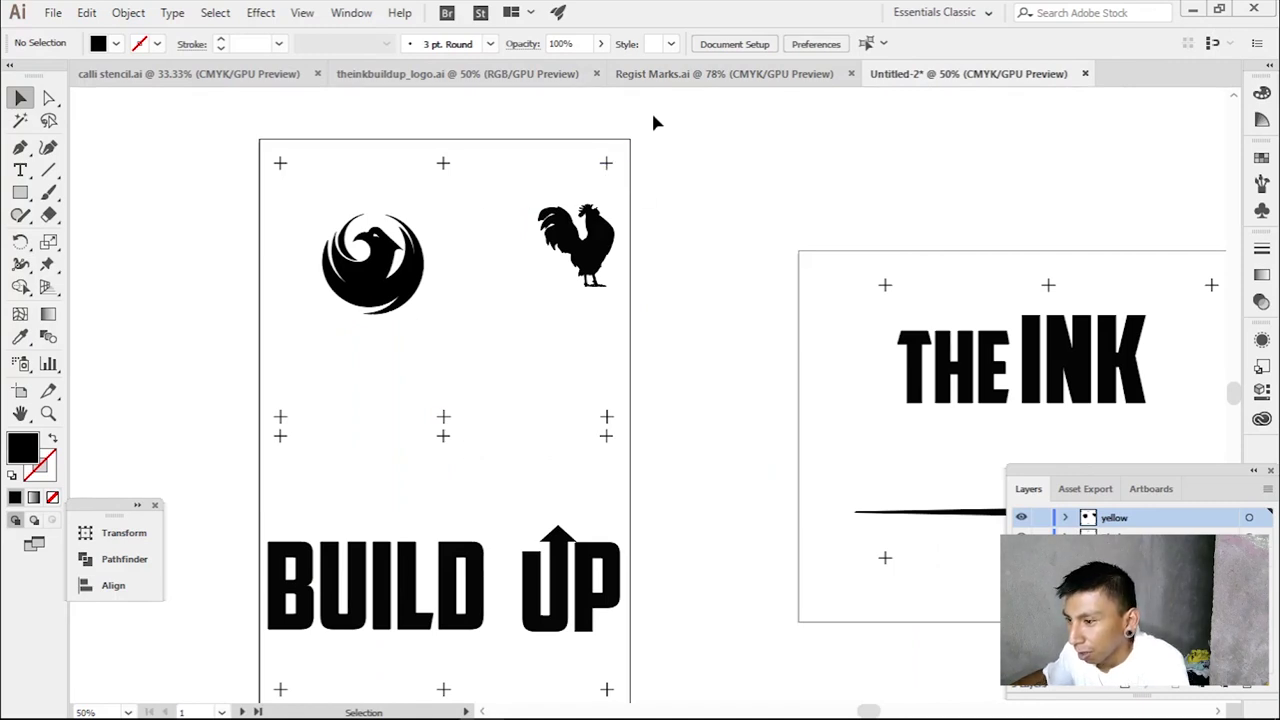
pyautogui.click(605, 169)
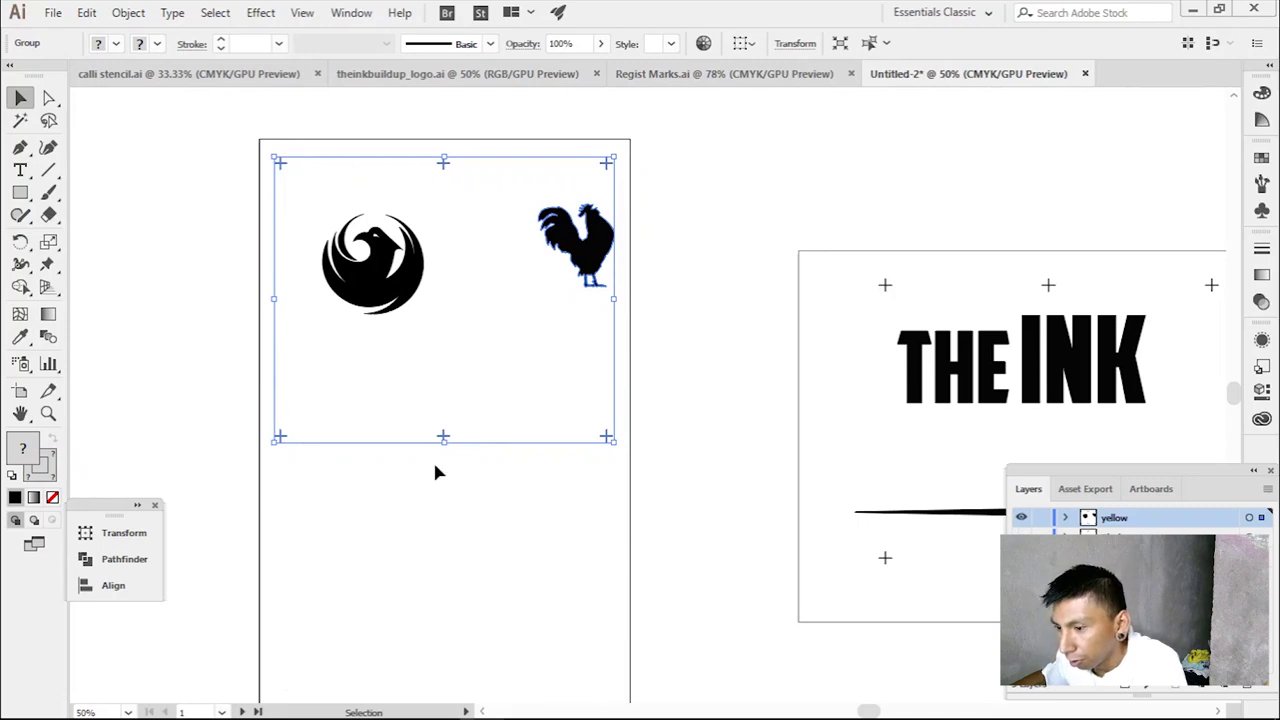
# - Isolate the rooster's registration-mark group, delete its lower row of three marks, and exit isolation mode
pyautogui.click(443, 441)
pyautogui.click(565, 420)
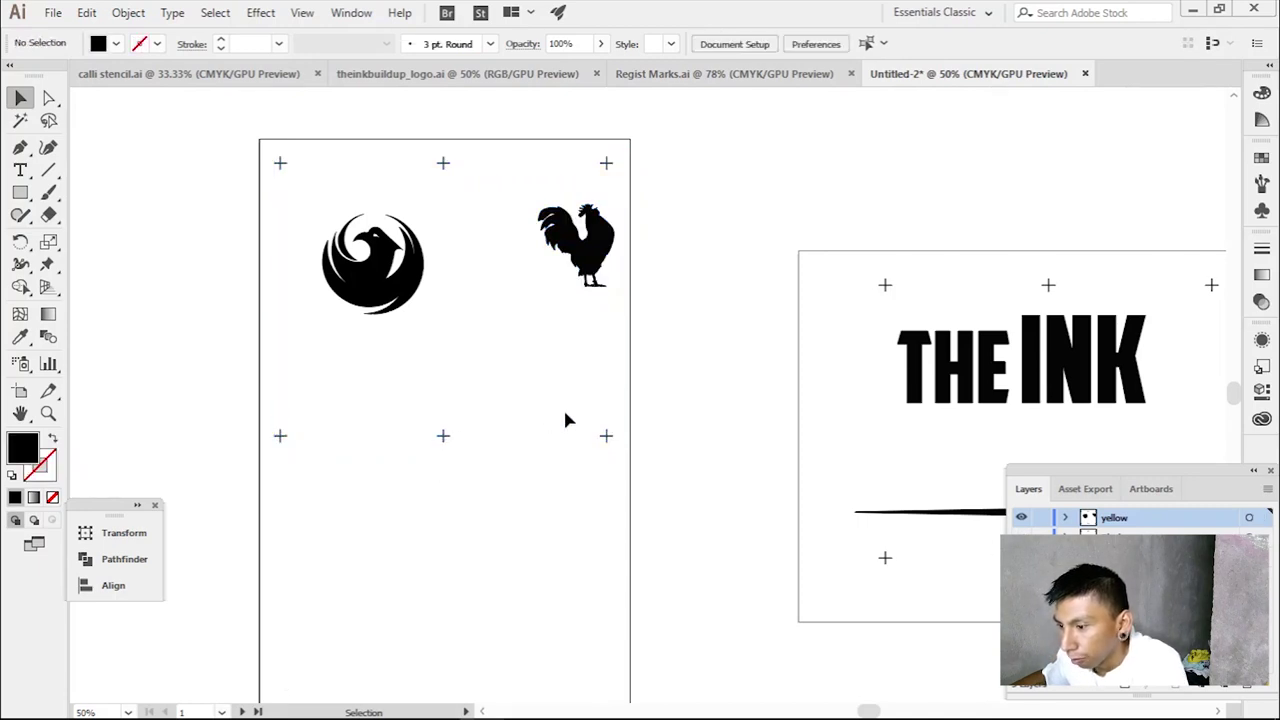
pyautogui.doubleClick(607, 437)
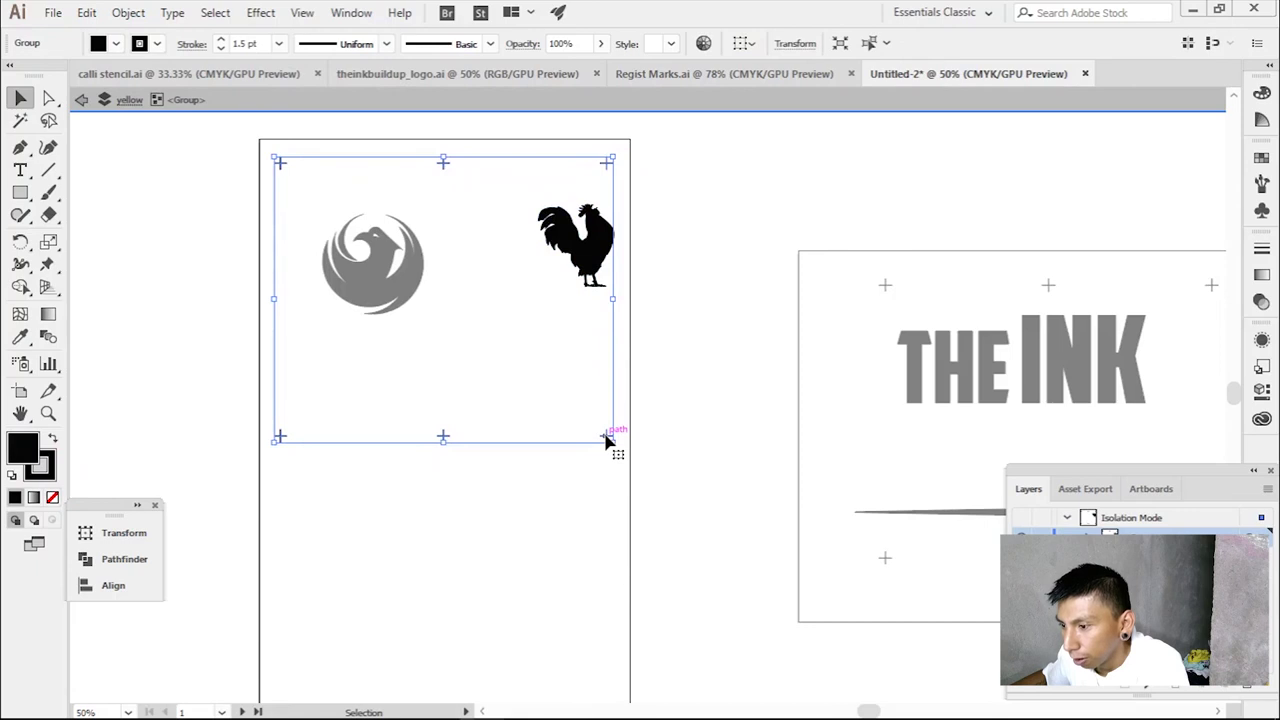
pyautogui.click(443, 438)
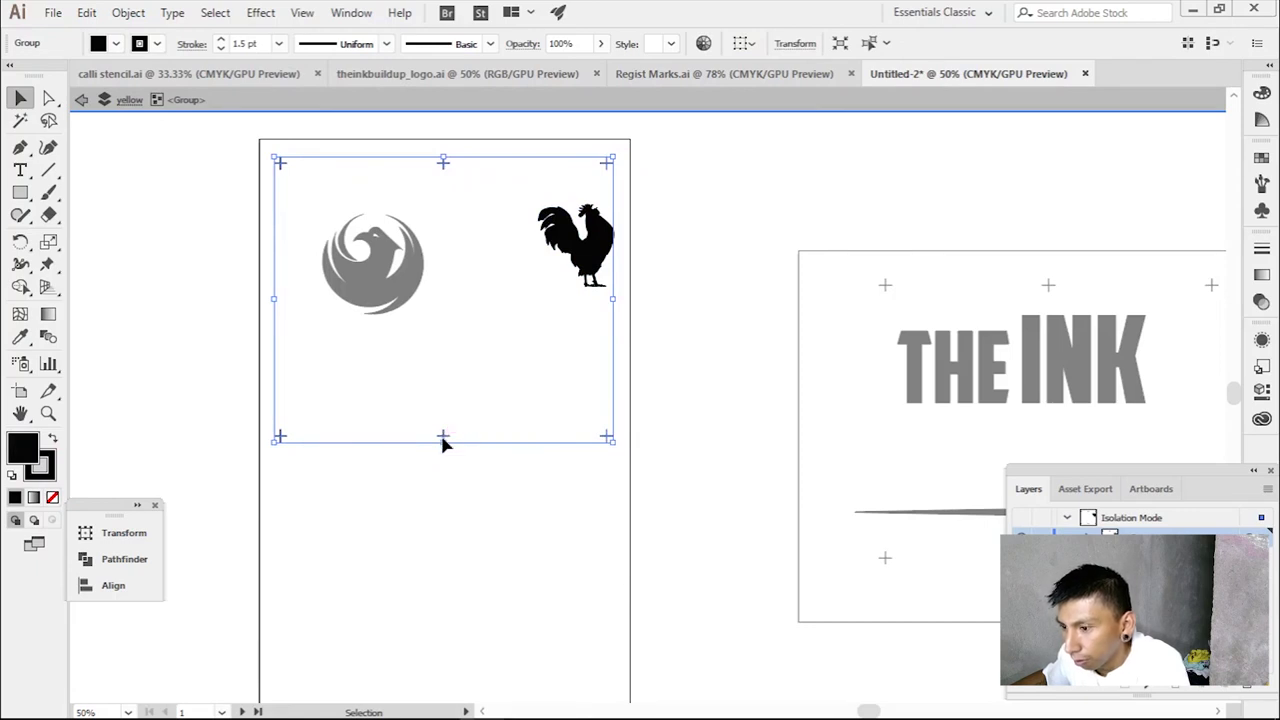
pyautogui.click(443, 437)
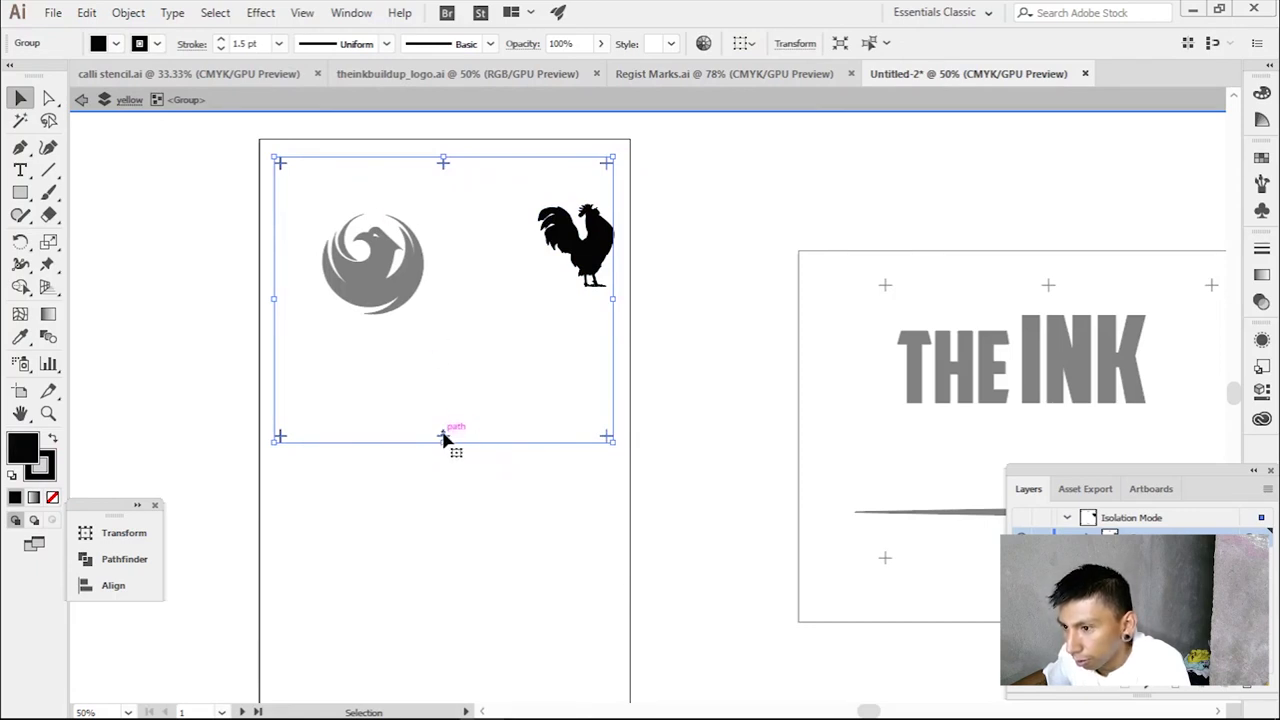
pyautogui.doubleClick(443, 437)
pyautogui.press('Delete')
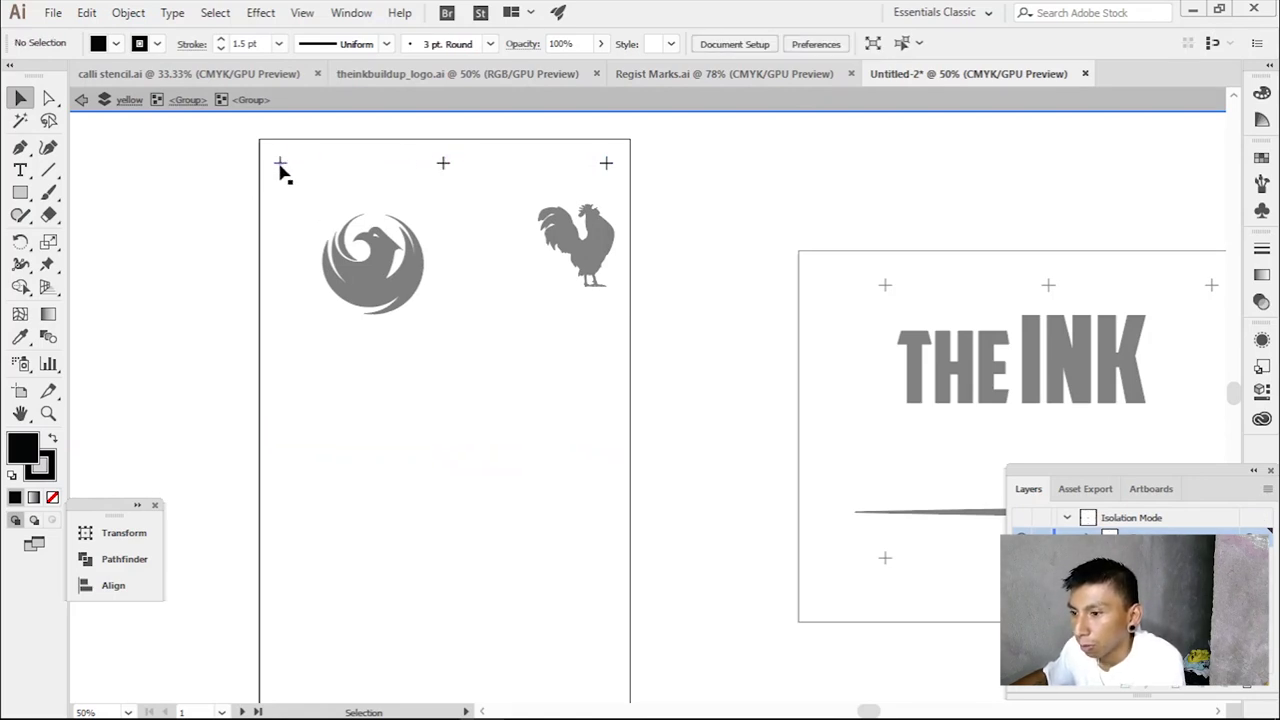
pyautogui.click(80, 104)
pyautogui.click(80, 106)
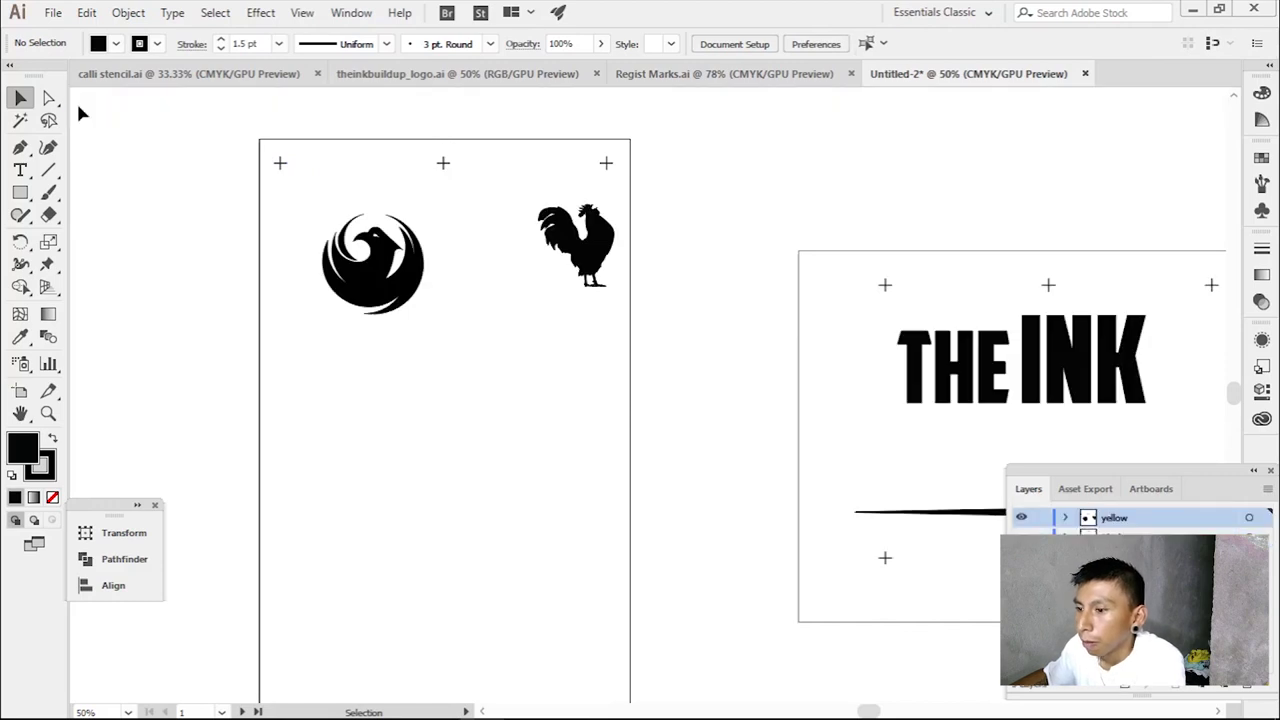
# - Make the hidden BUILD UP separation visible and review the layout of both artboards together
pyautogui.click(20, 413)
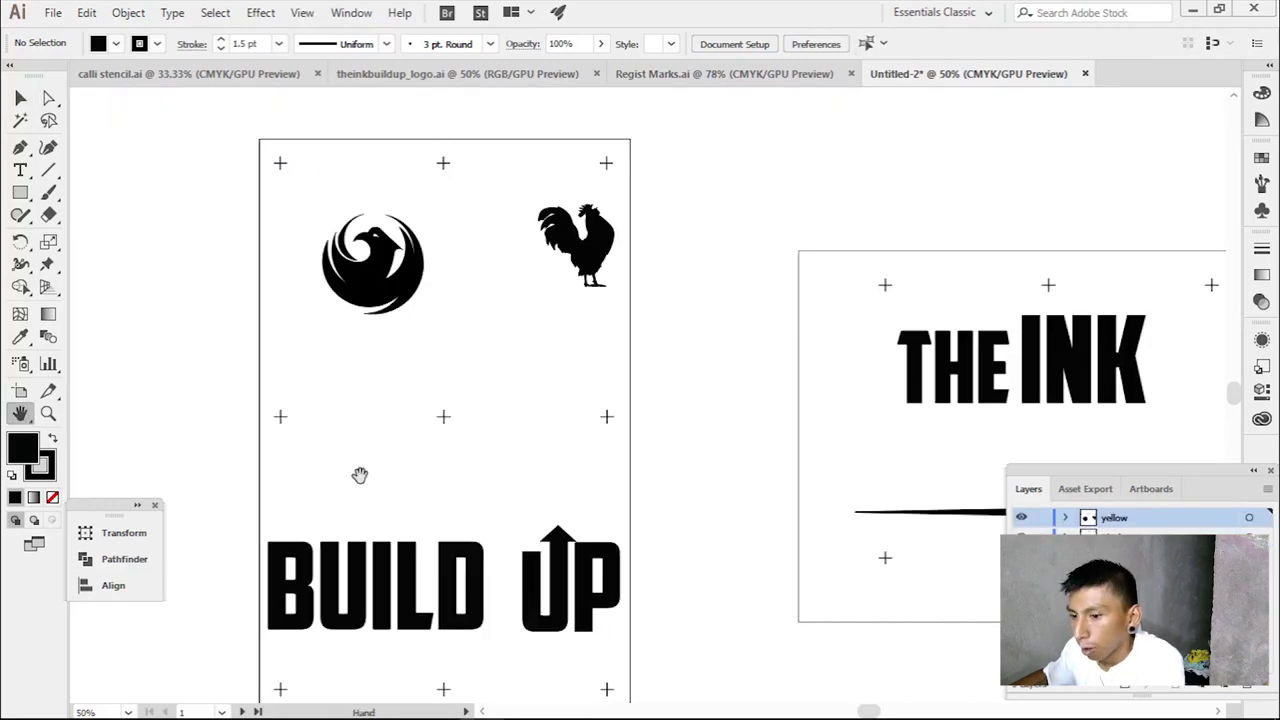
pyautogui.click(48, 413)
pyautogui.moveTo(925, 205); pyautogui.dragTo(762, 222)
pyautogui.click(20, 413)
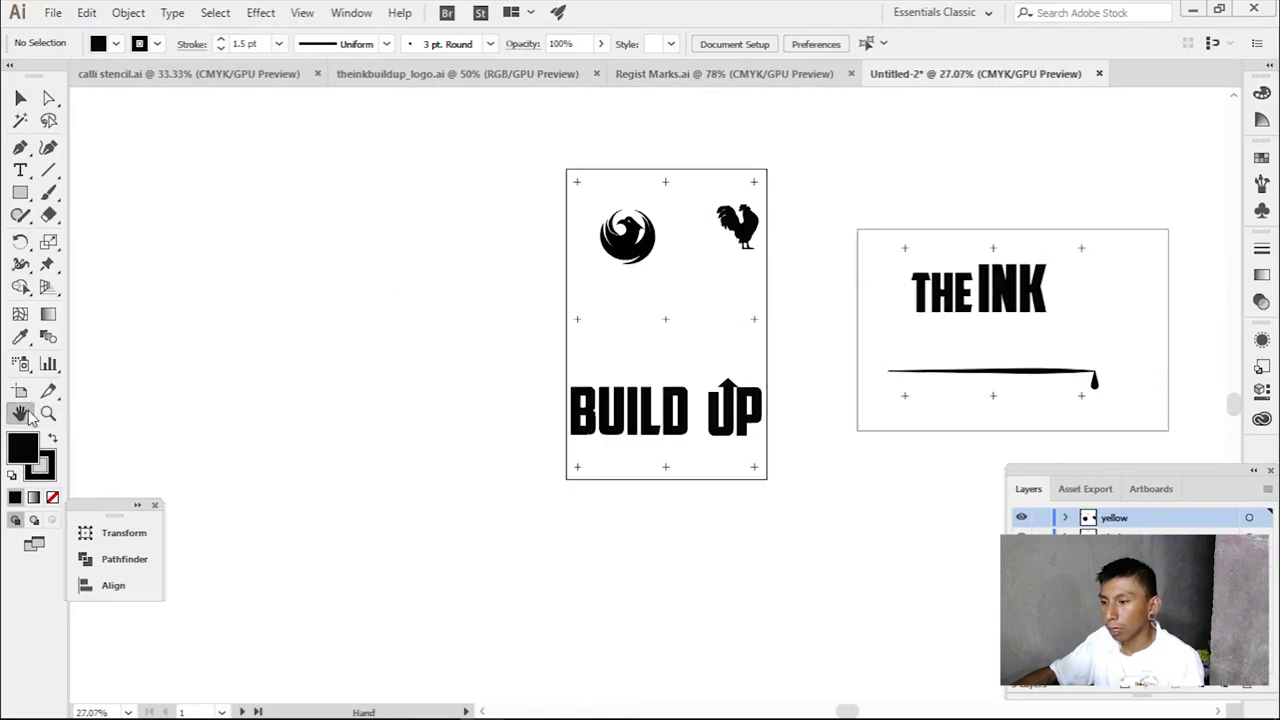
pyautogui.moveTo(1005, 306); pyautogui.dragTo(828, 298)
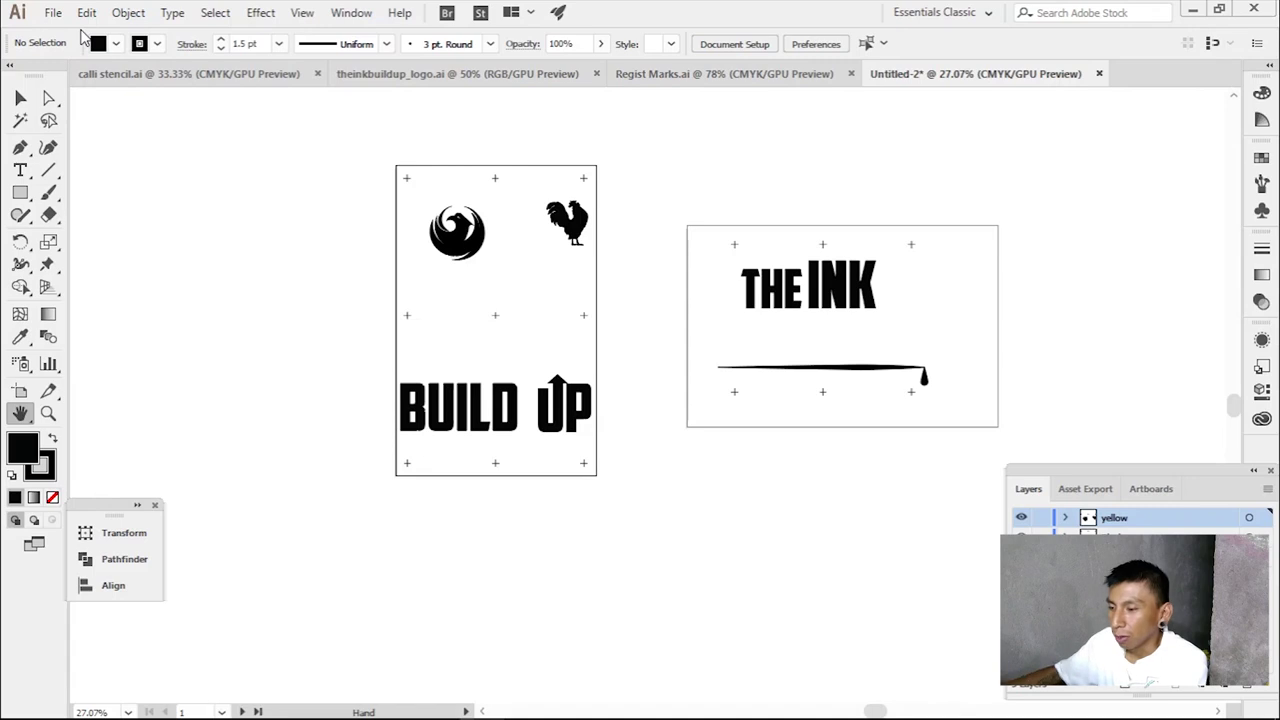
# - Start a Save As of the document in Adobe PDF format and choose the Desktop as the destination folder
pyautogui.click(53, 12)
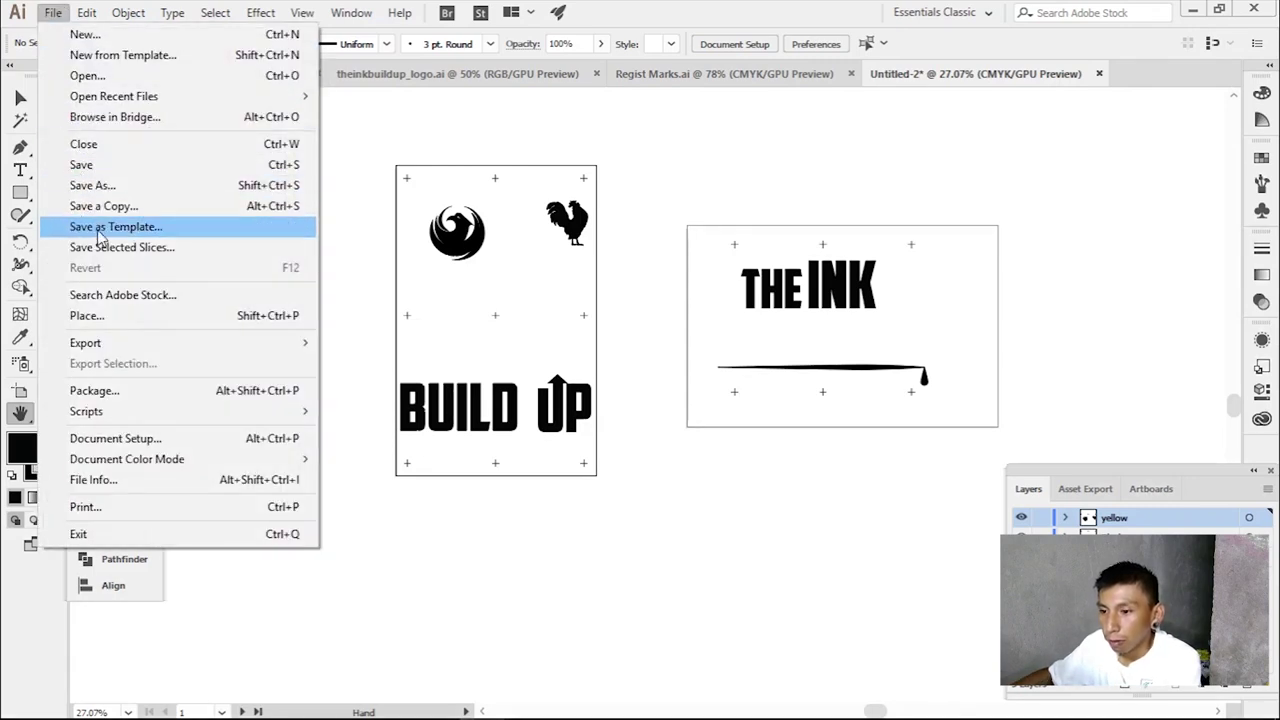
pyautogui.click(170, 188)
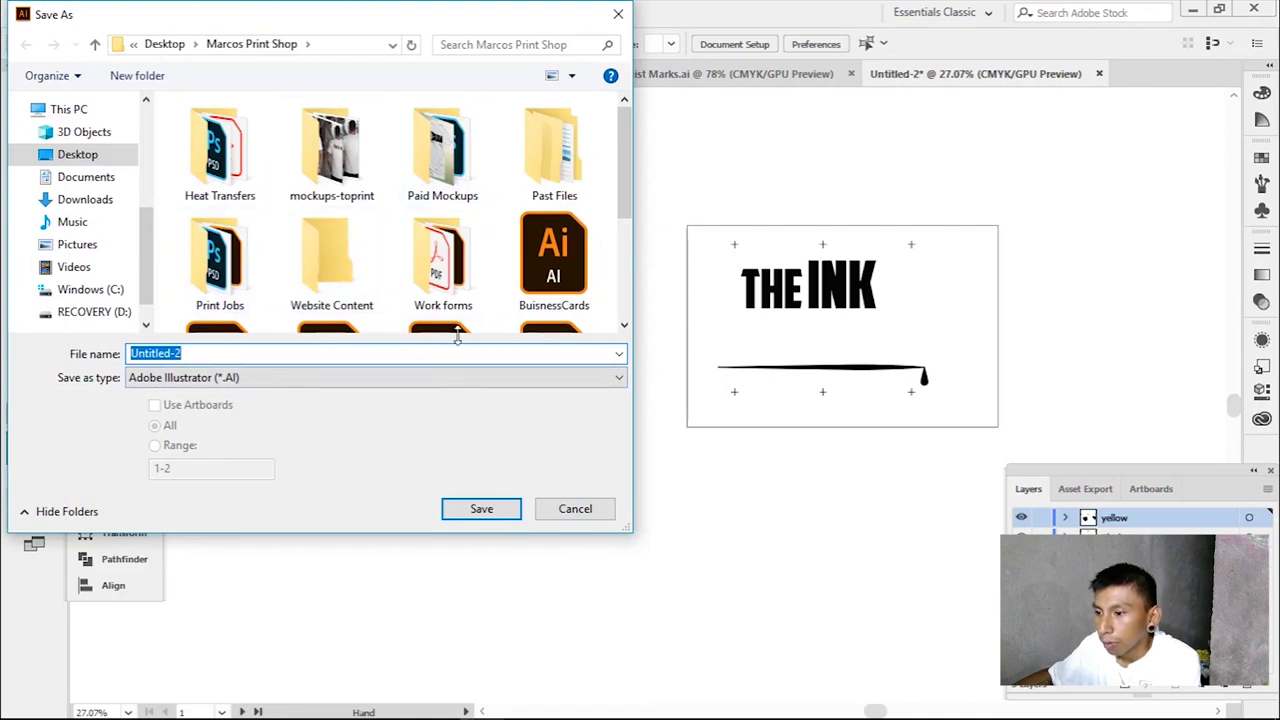
pyautogui.scroll(-3, 425, 235)
pyautogui.click(282, 381)
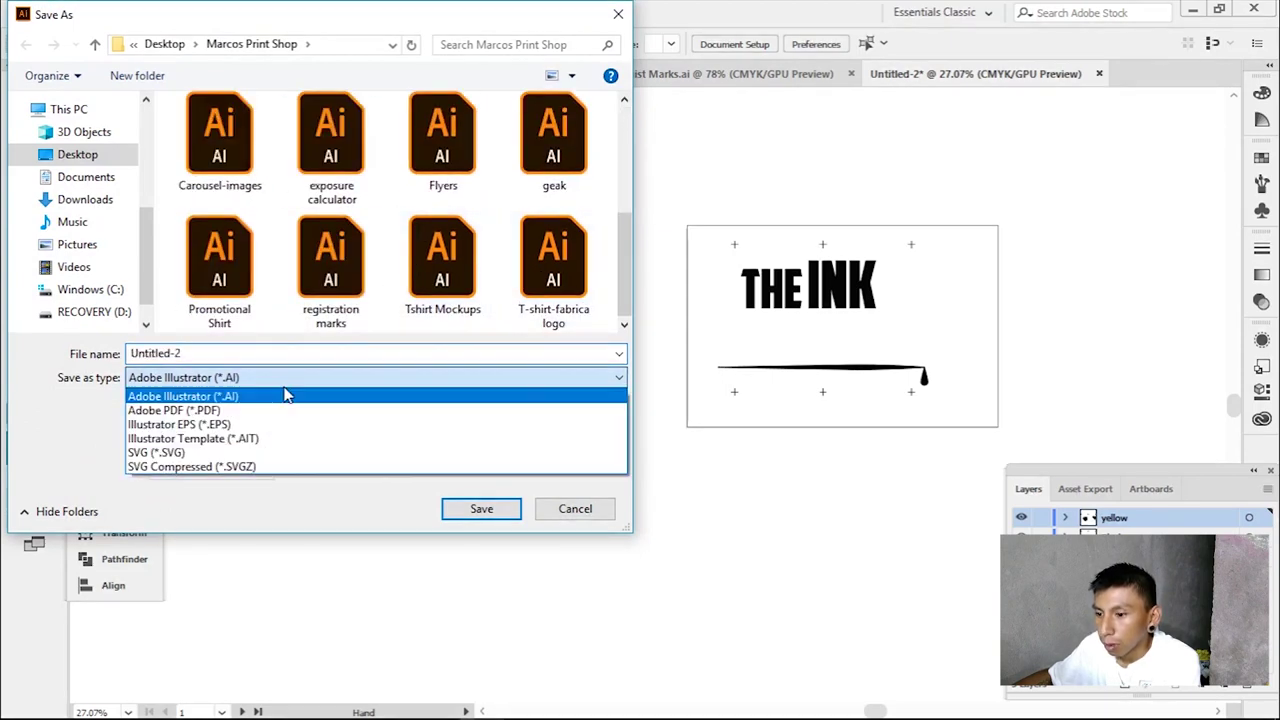
pyautogui.click(265, 410)
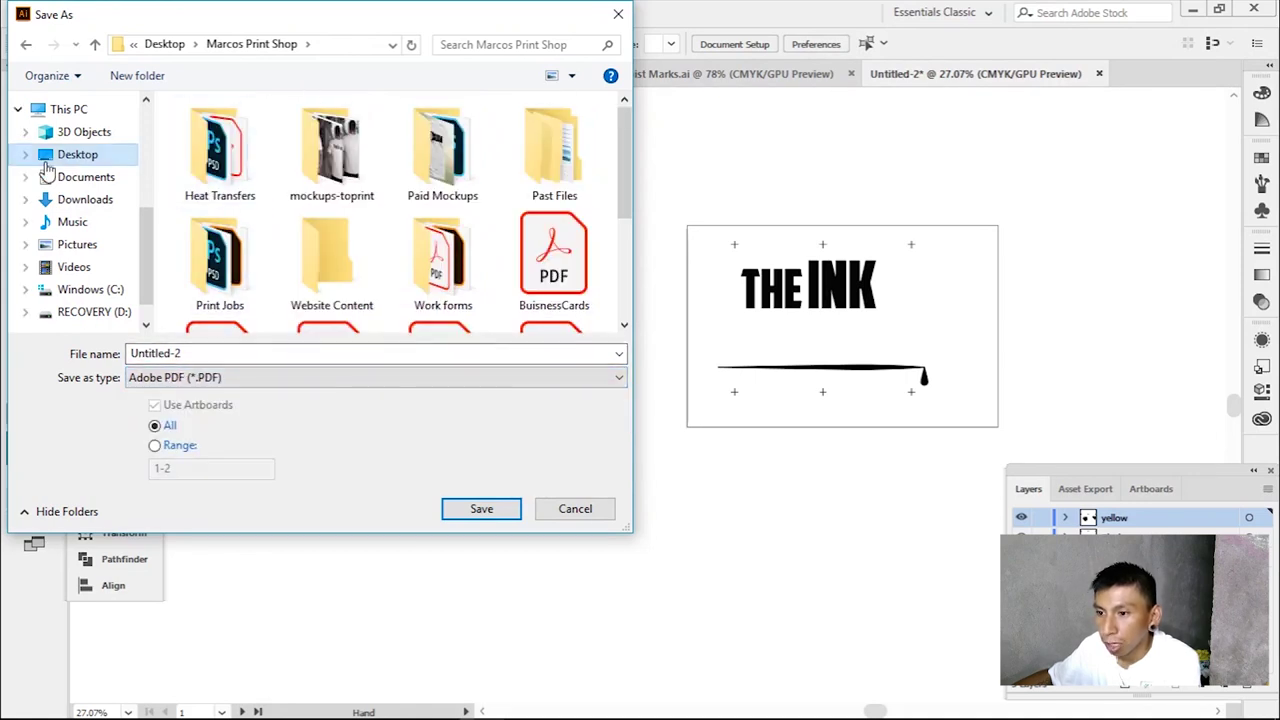
pyautogui.doubleClick(90, 158)
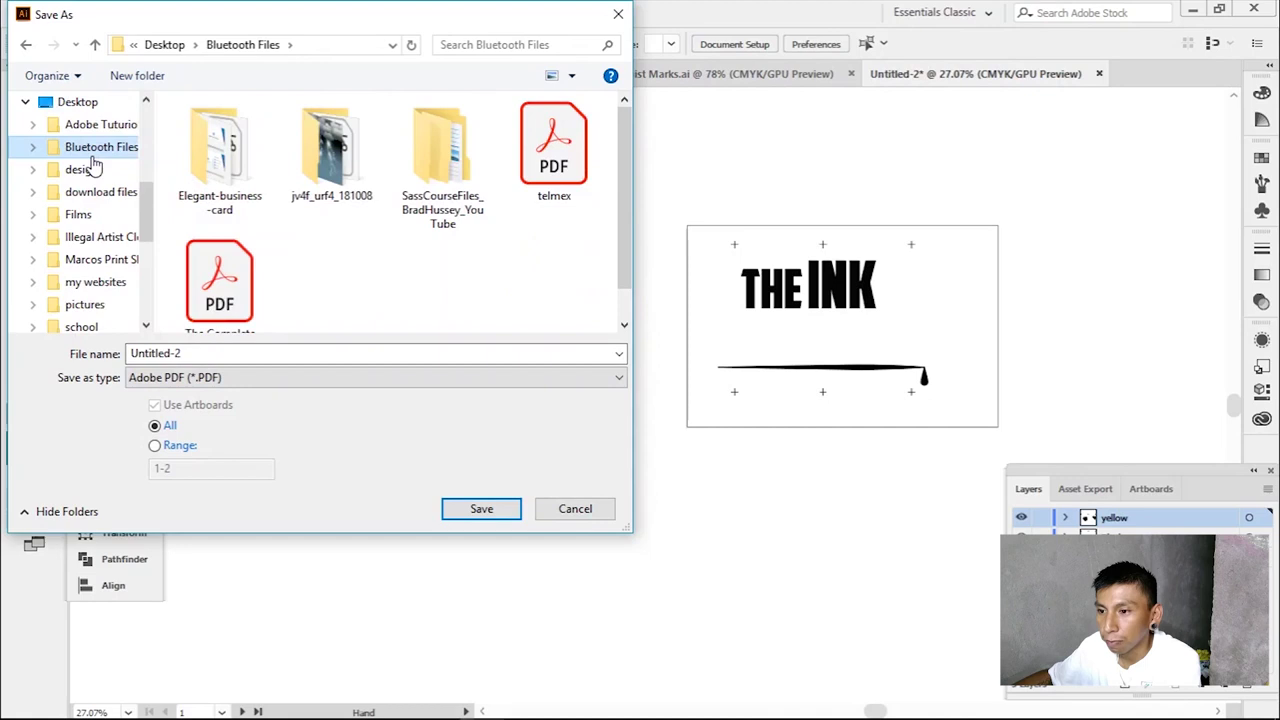
pyautogui.click(40, 102)
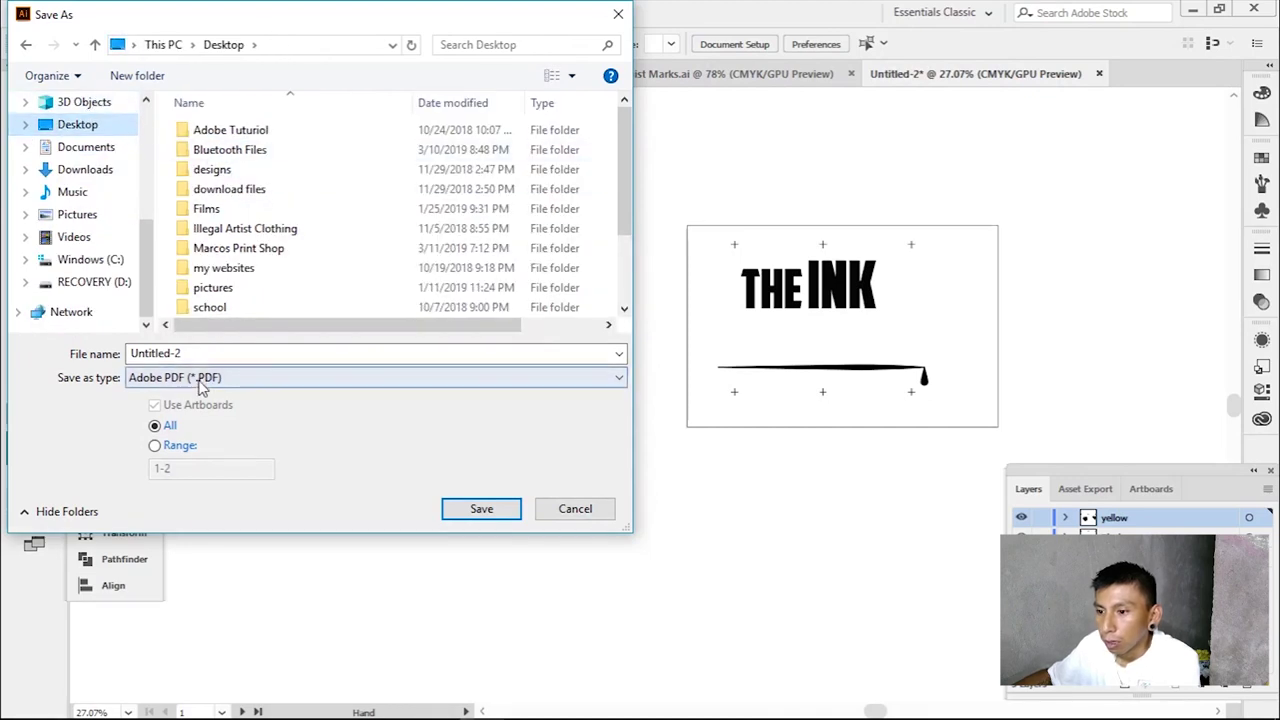
# - Name the file The Ink Build UP Films and save the PDF with the offered PDF options
pyautogui.write('Marc')
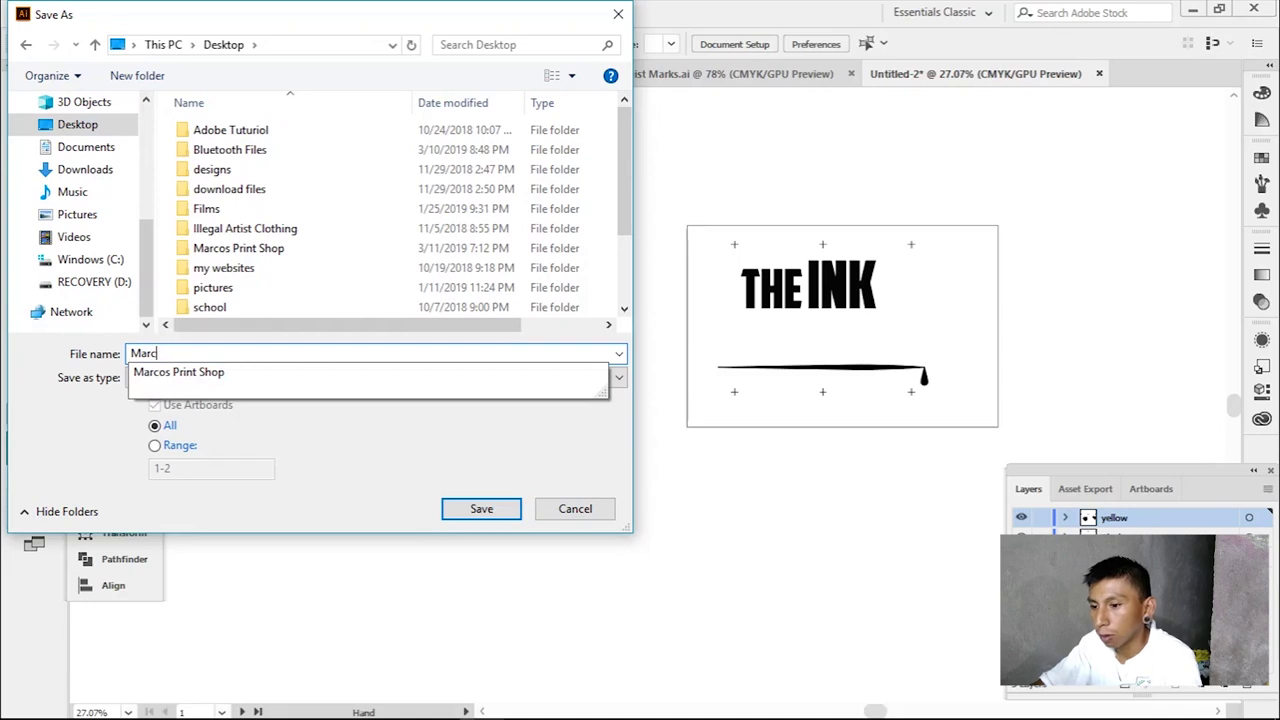
pyautogui.press('BackSpace')
pyautogui.press('BackSpace')
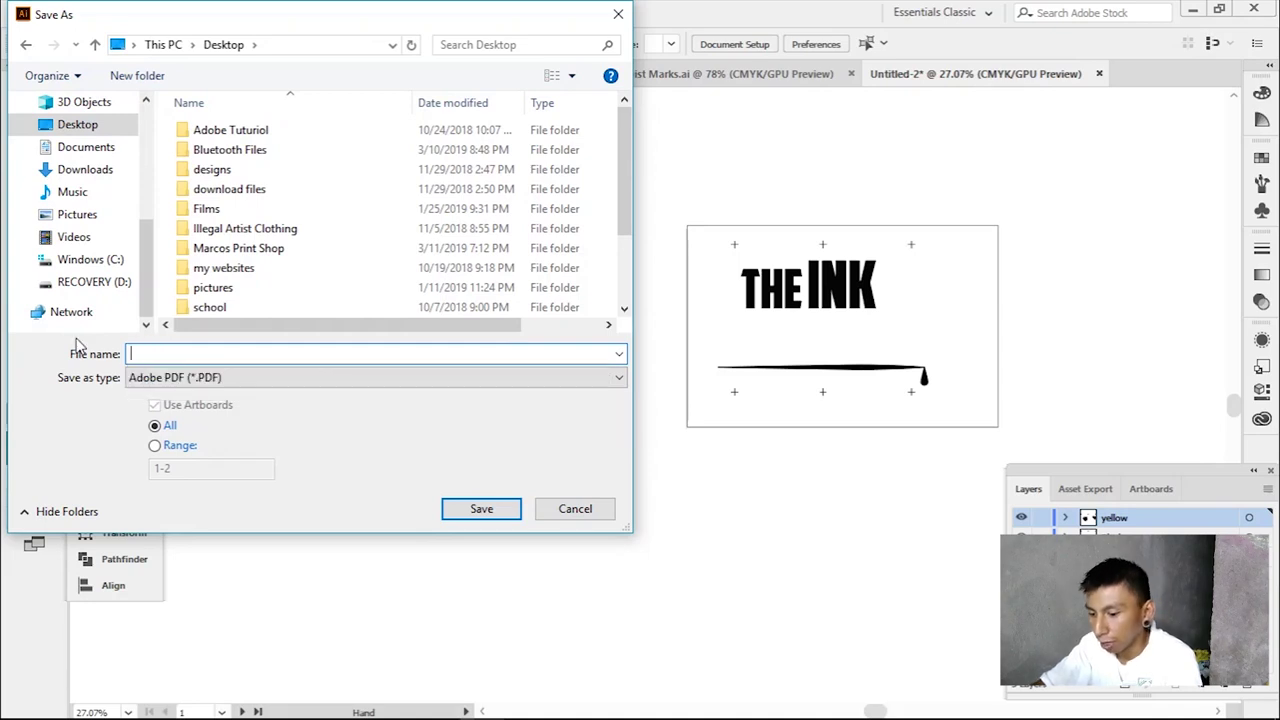
pyautogui.write('The I')
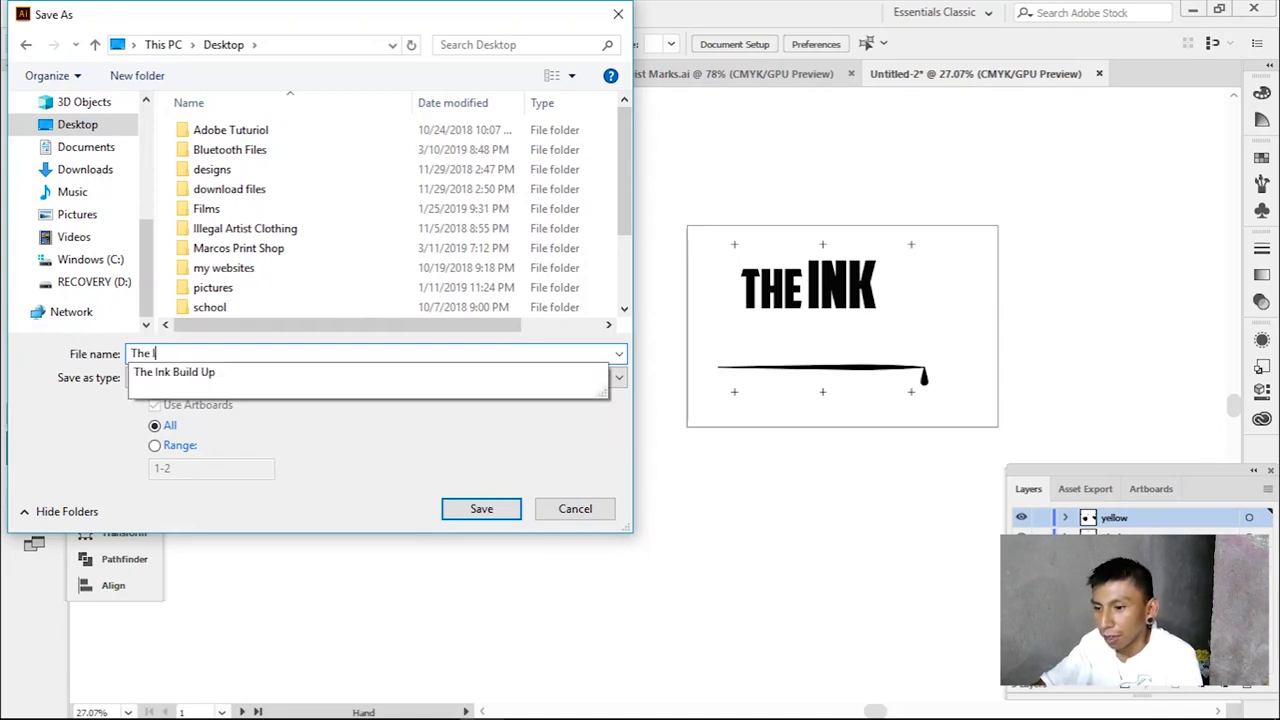
pyautogui.write('nk Build UP Films')
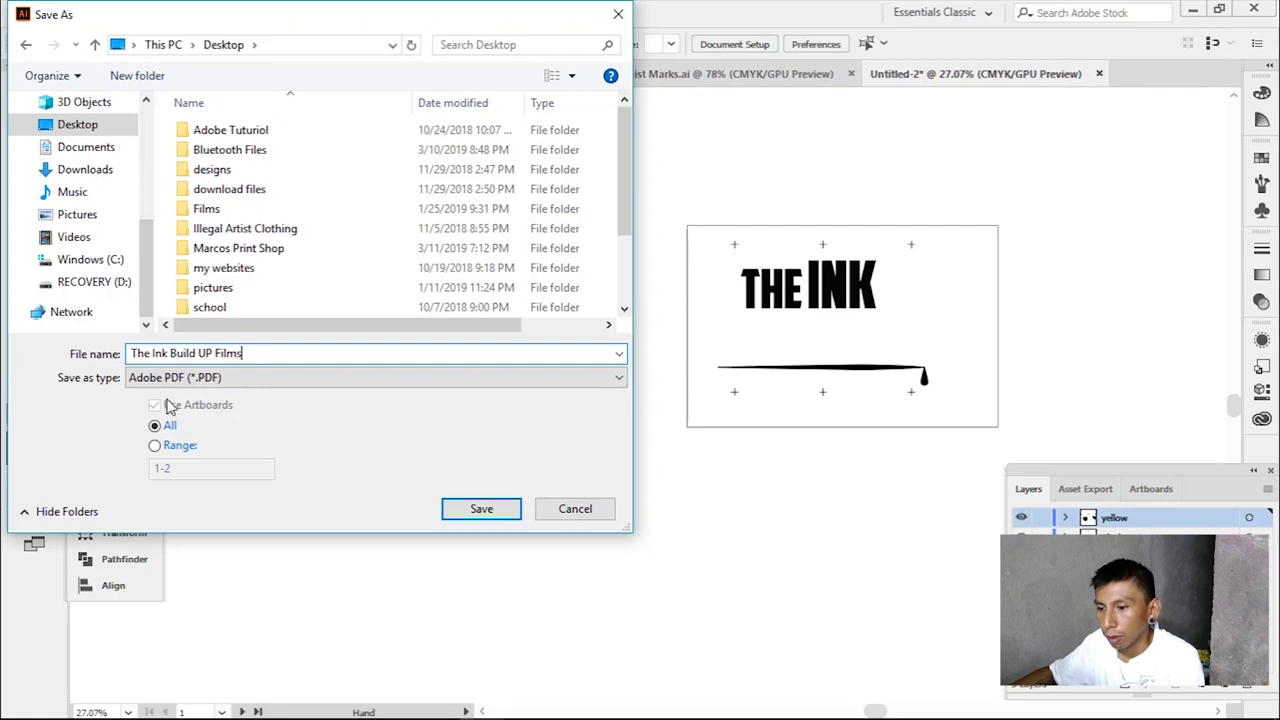
pyautogui.click(476, 512)
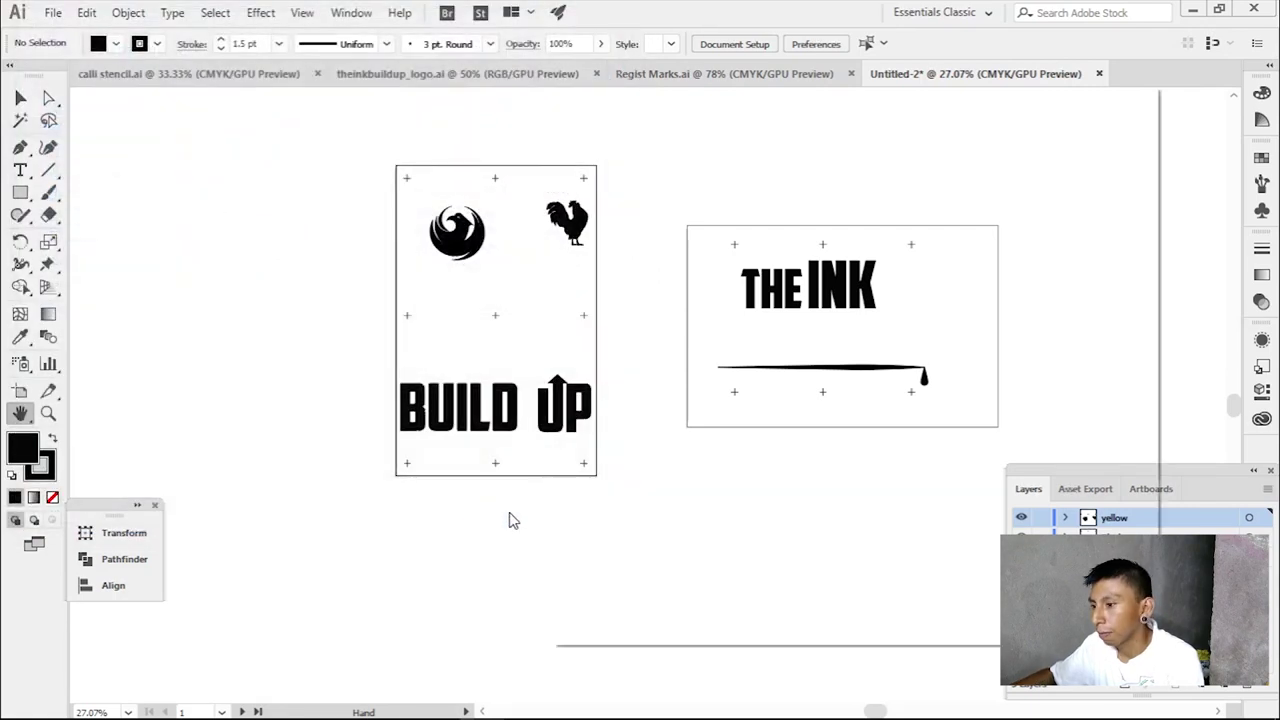
pyautogui.press('Return')
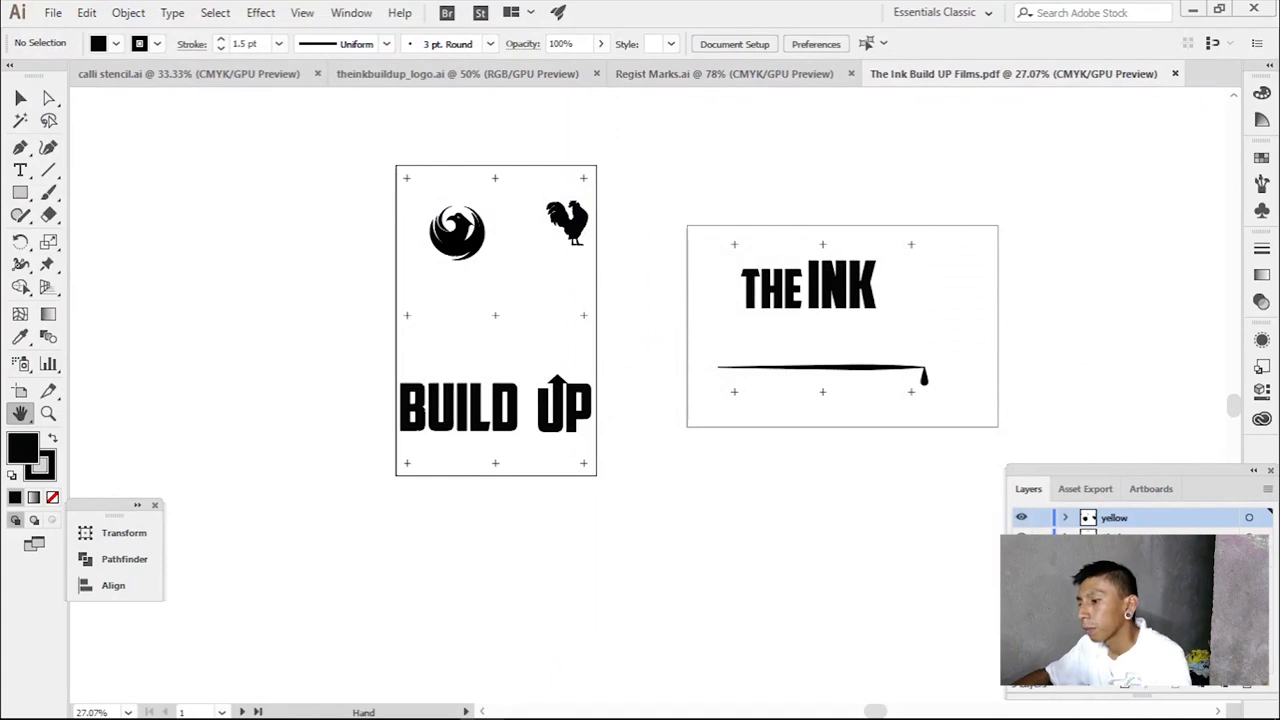